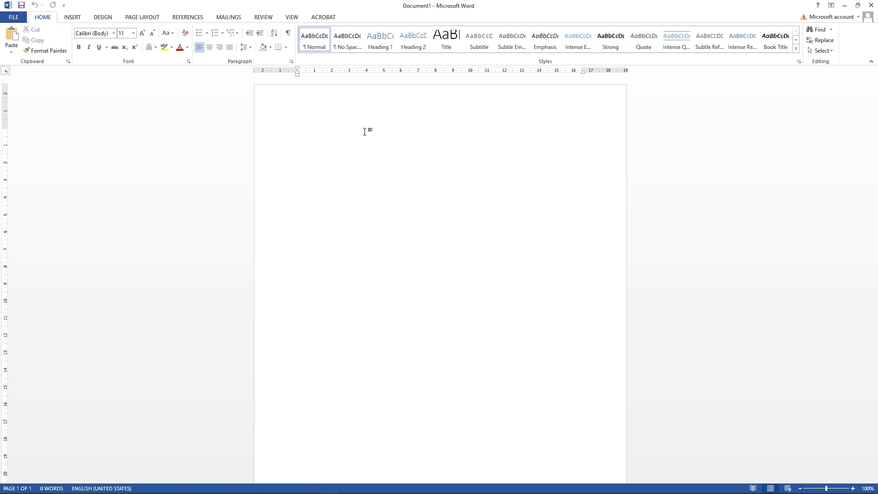
Display the chapter list in Outline view
{"action": "left_click", "coordinate": [401, 185]}
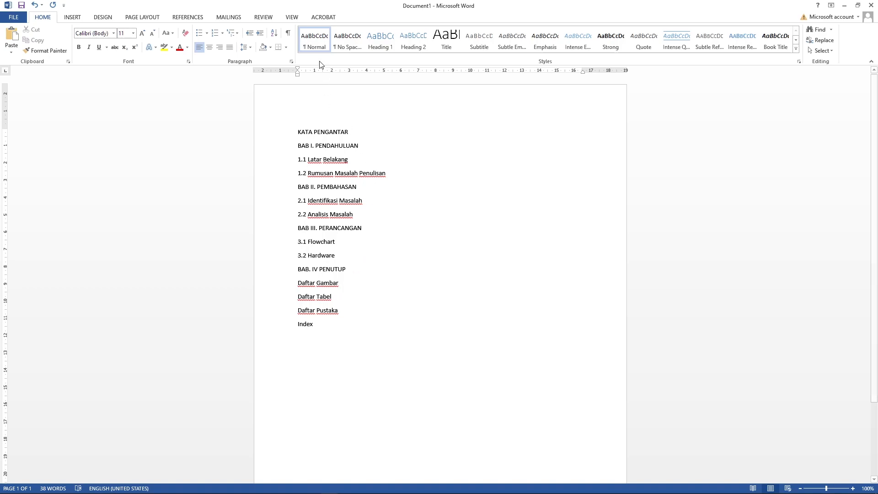
{"action": "left_click", "coordinate": [292, 17]}
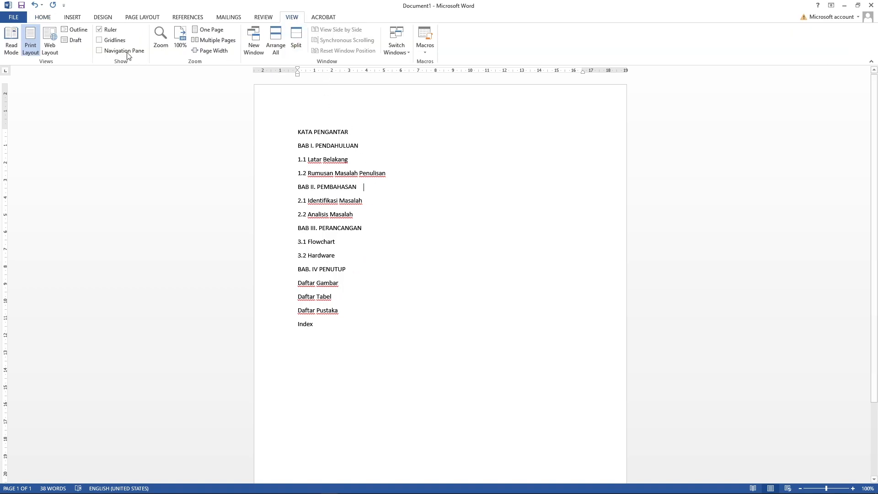
{"action": "left_click", "coordinate": [79, 33]}
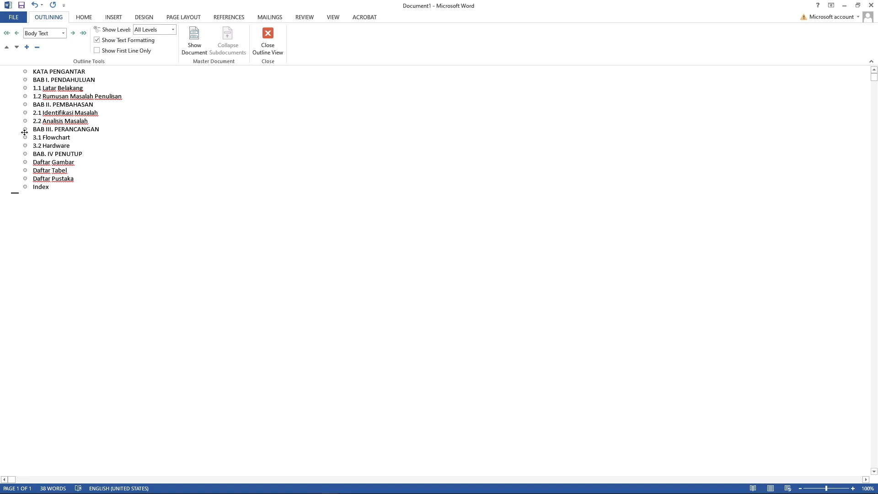
{"action": "left_click", "coordinate": [54, 37]}
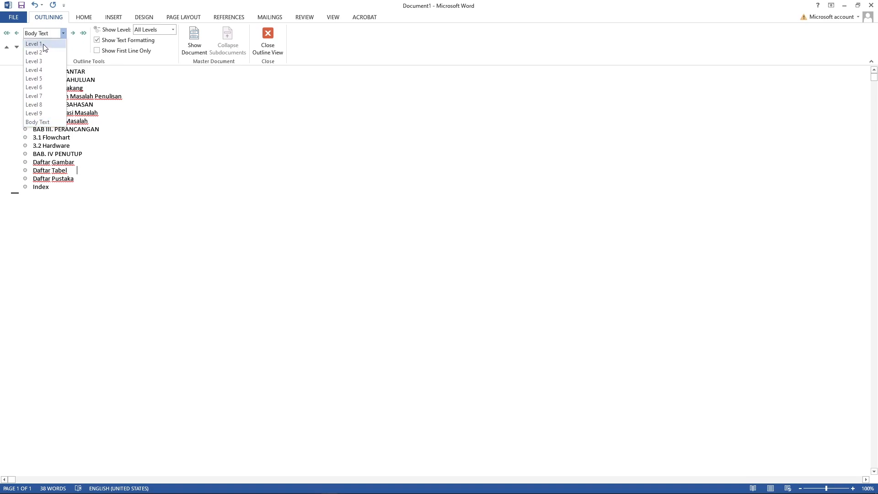
{"action": "left_click", "coordinate": [124, 86]}
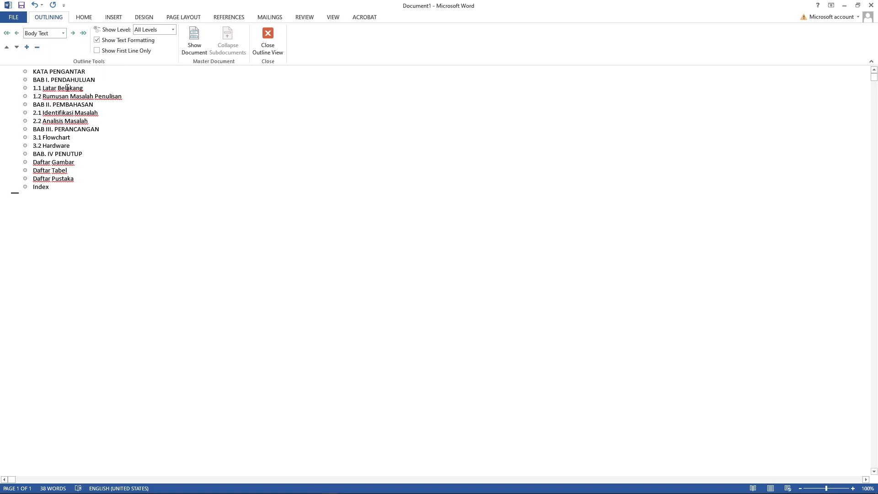
Assign outline Level 1 to KATA PENGANTAR, BAB I. PENDAHULUAN and BAB II. PEMBAHASAN
{"action": "left_click_drag", "start_coordinate": [32, 71], "coordinate": [81, 79]}
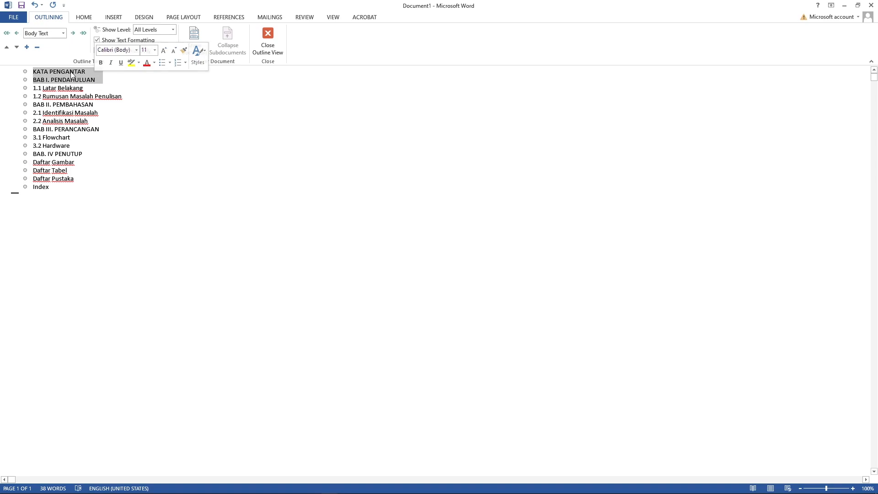
{"action": "left_click", "coordinate": [63, 33]}
{"action": "left_click", "coordinate": [52, 41]}
{"action": "left_click", "coordinate": [122, 124]}
{"action": "left_click_drag", "start_coordinate": [33, 112], "coordinate": [103, 112]}
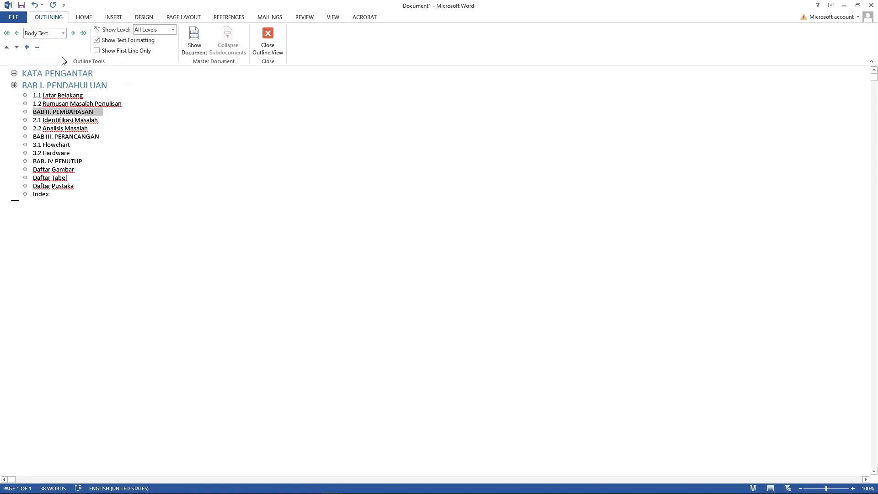
{"action": "left_click", "coordinate": [63, 33]}
{"action": "left_click", "coordinate": [52, 41]}
Assign outline Level 1 to BAB III. PERANCANGAN and to every line from BAB. IV PENUTUP through Index
{"action": "left_click_drag", "start_coordinate": [34, 135], "coordinate": [100, 140]}
{"action": "left_click", "coordinate": [63, 33]}
{"action": "left_click", "coordinate": [51, 42]}
{"action": "left_click_drag", "start_coordinate": [32, 171], "coordinate": [59, 202]}
{"action": "left_click", "coordinate": [63, 33]}
{"action": "left_click", "coordinate": [41, 45]}
{"action": "left_click", "coordinate": [81, 207]}
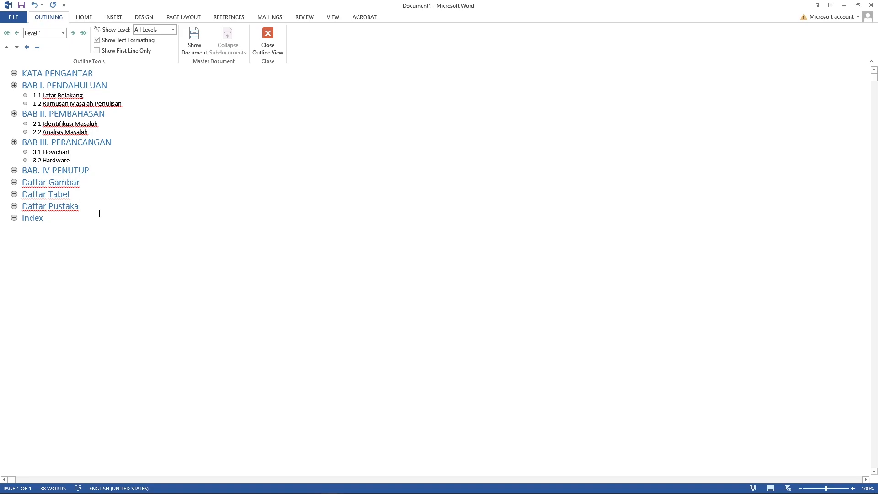
Assign outline Level 2 to subsections 1.1 and 1.2, 2.1 and 2.2, and 3.1 and 3.2
{"action": "left_click_drag", "start_coordinate": [32, 95], "coordinate": [119, 104]}
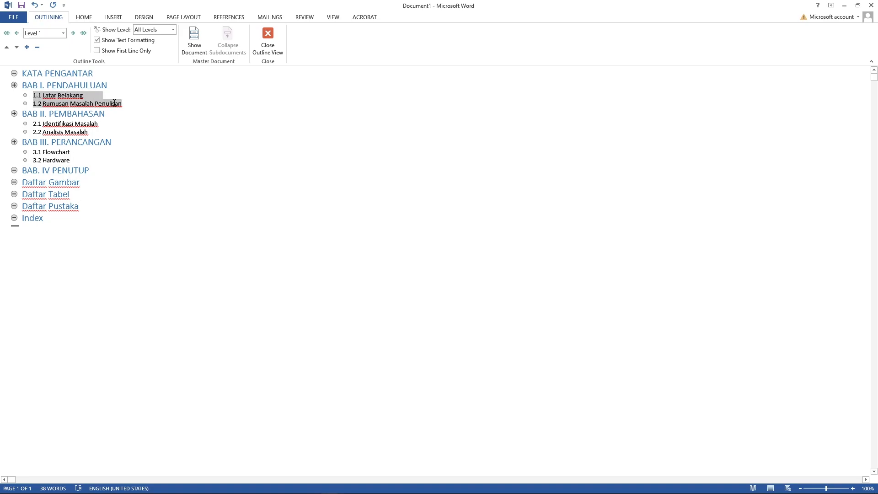
{"action": "left_click", "coordinate": [63, 33]}
{"action": "left_click", "coordinate": [34, 52]}
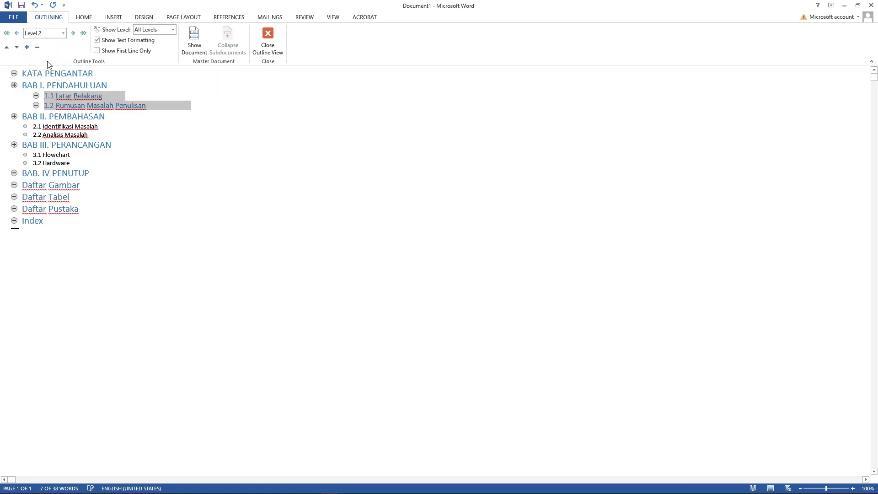
{"action": "left_click_drag", "start_coordinate": [32, 126], "coordinate": [97, 137]}
{"action": "left_click", "coordinate": [63, 33]}
{"action": "left_click", "coordinate": [36, 50]}
{"action": "left_click_drag", "start_coordinate": [35, 154], "coordinate": [79, 166]}
{"action": "left_click", "coordinate": [63, 33]}
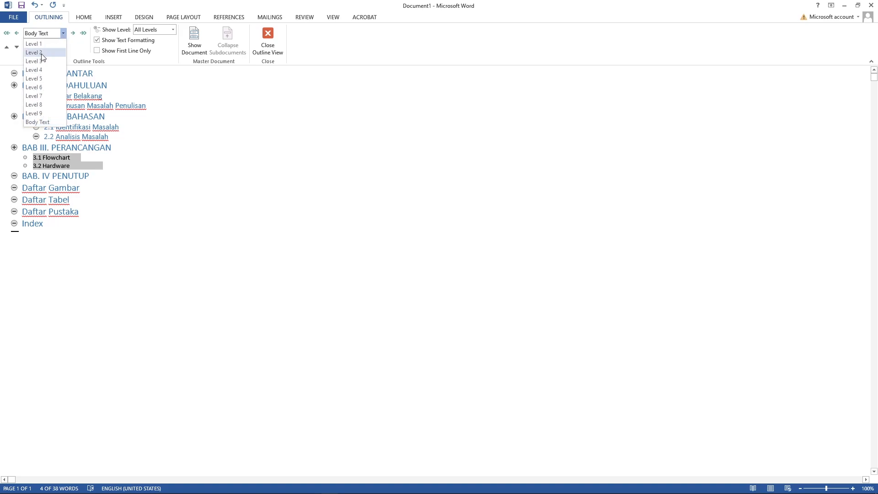
{"action": "left_click", "coordinate": [41, 54]}
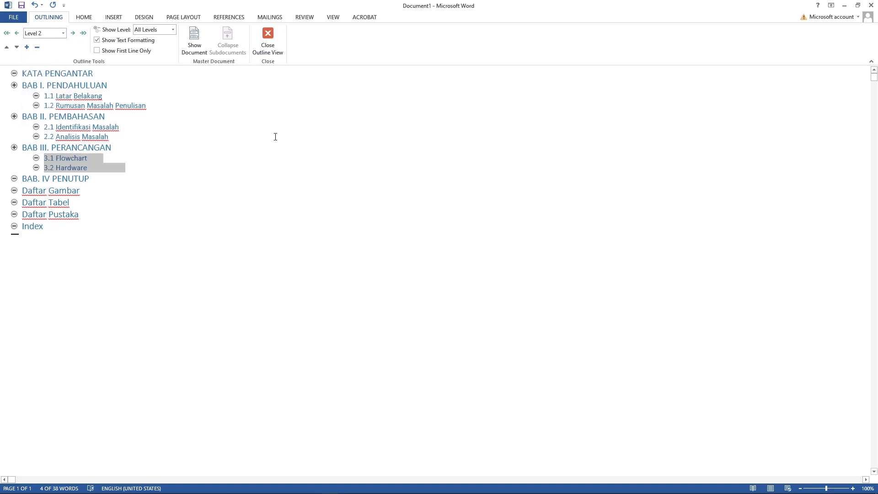
Close Outline view and return to the normal page layout of the document
{"action": "left_click", "coordinate": [268, 39]}
{"action": "left_click", "coordinate": [405, 218]}
{"action": "left_click", "coordinate": [426, 193]}
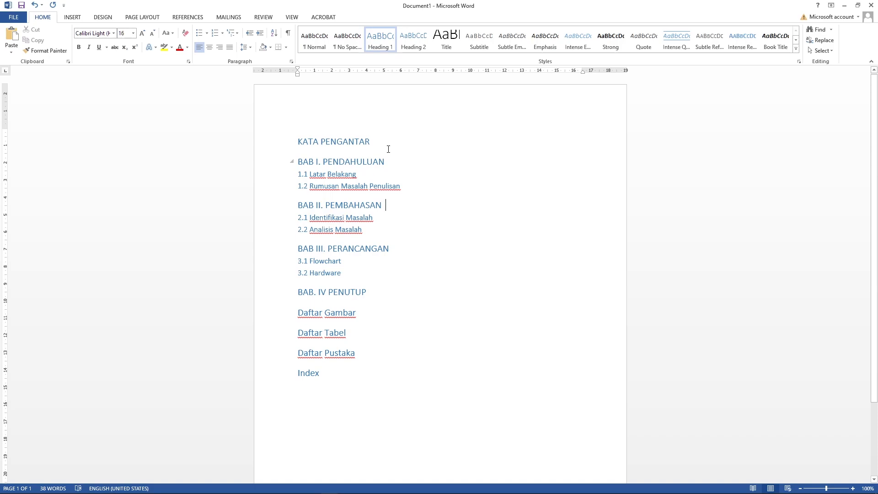
{"action": "left_click", "coordinate": [393, 186]}
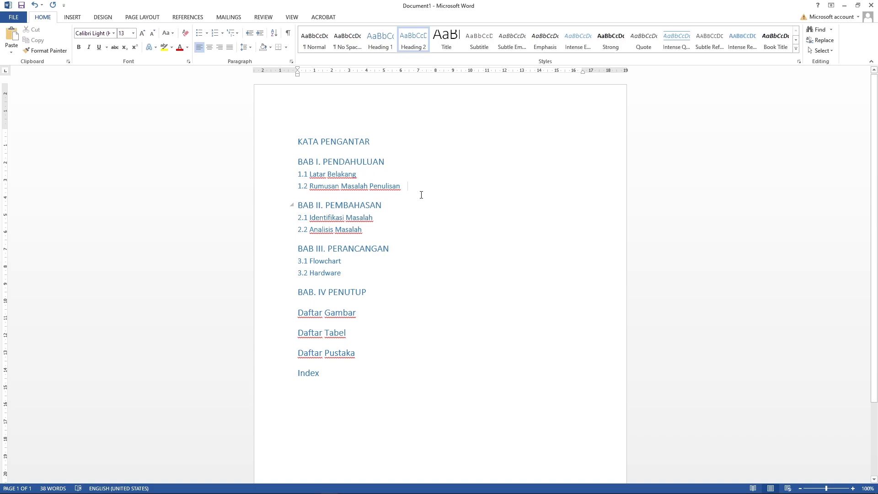
{"action": "left_click", "coordinate": [398, 228]}
Insert a page break before each of the headings BAB I, BAB II, BAB III and BAB. IV
{"action": "left_click", "coordinate": [299, 162]}
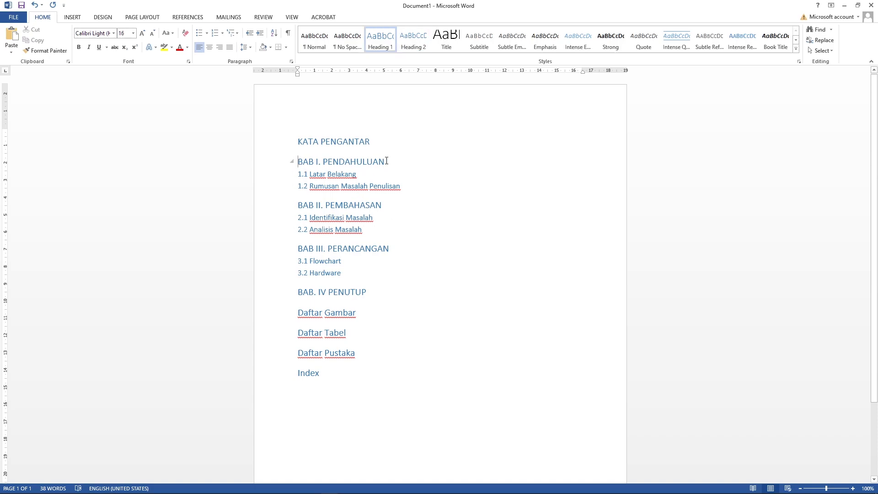
{"action": "key", "text": "ctrl+Return"}
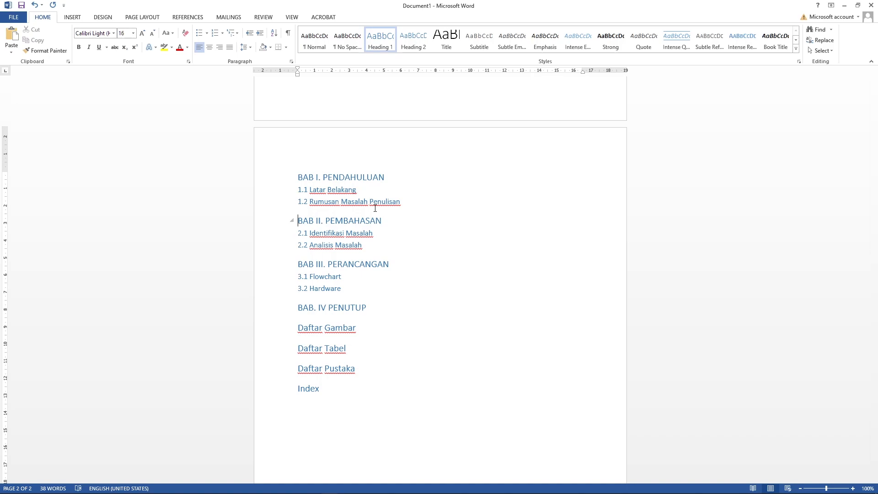
{"action": "key", "text": "ctrl+Return"}
{"action": "scroll", "coordinate": [375, 208], "scroll_direction": "down", "scroll_amount": 5}
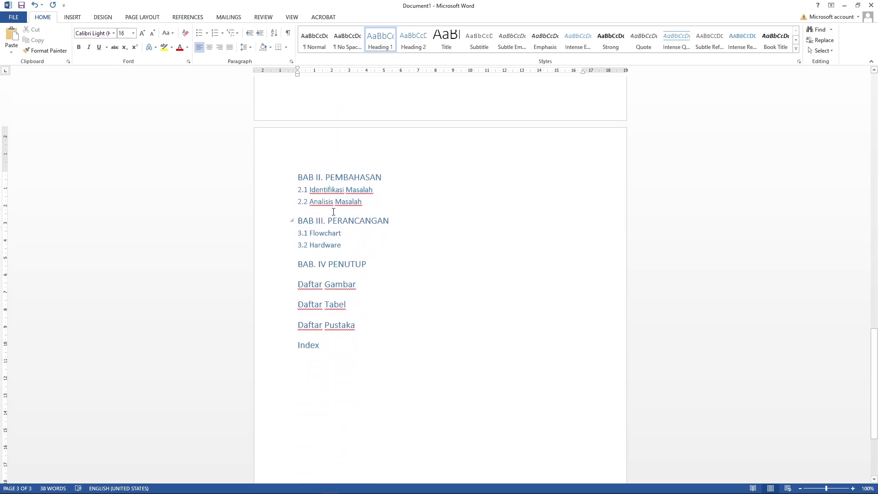
{"action": "key", "text": "ctrl+Return"}
{"action": "left_click", "coordinate": [301, 326]}
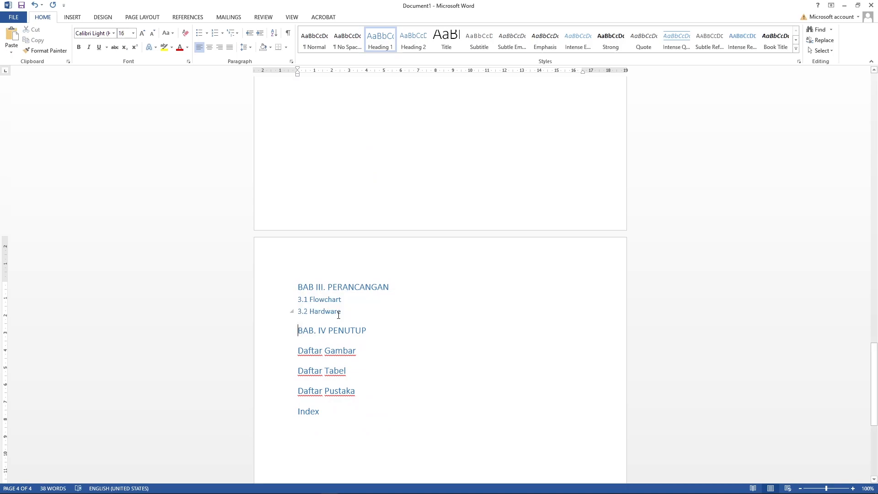
{"action": "key", "text": "ctrl+Return"}
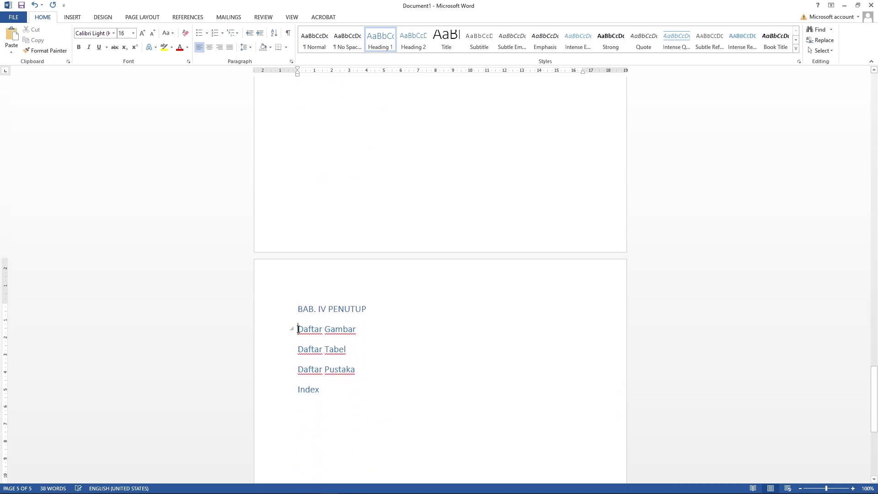
Insert a page break before each of the headings Daftar Gambar, Daftar Tabel, Daftar Pustaka and Index
{"action": "left_click", "coordinate": [298, 329]}
{"action": "key", "text": "ctrl+Return"}
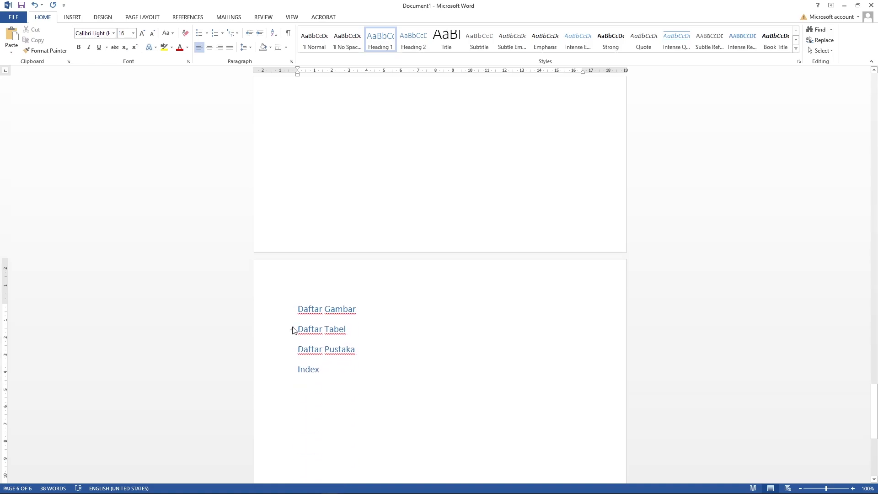
{"action": "left_click", "coordinate": [298, 329]}
{"action": "key", "text": "ctrl+Return"}
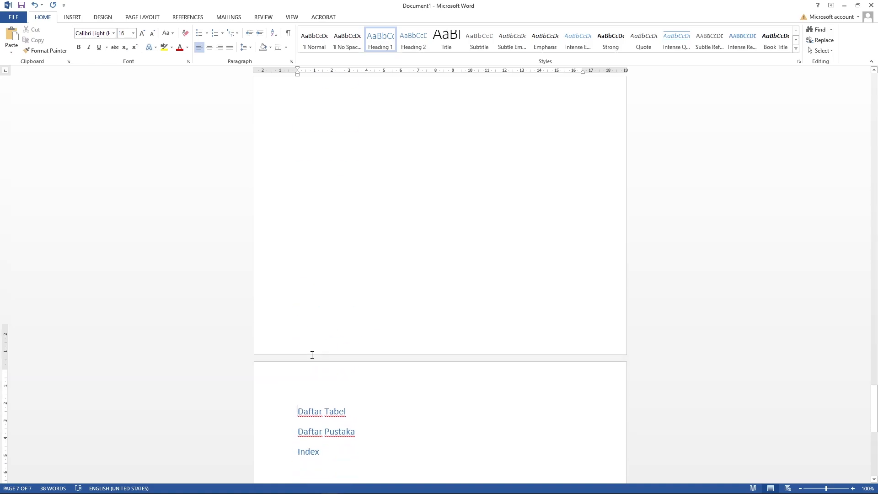
{"action": "left_click", "coordinate": [298, 329]}
{"action": "key", "text": "ctrl+Return"}
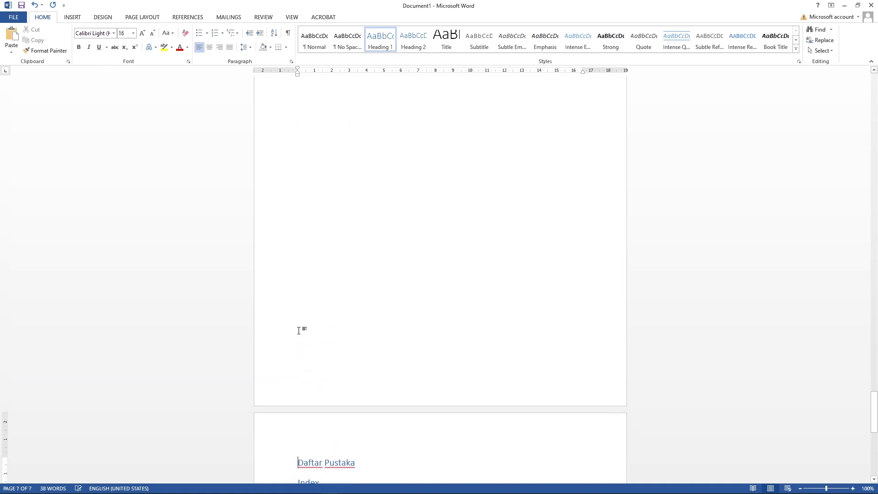
{"action": "left_click", "coordinate": [298, 373]}
{"action": "key", "text": "ctrl+Return"}
Insert a blank page directly before the BAB I. PENDAHULUAN heading
{"action": "scroll", "coordinate": [344, 389], "scroll_direction": "up", "scroll_amount": 10}
{"action": "left_click_drag", "start_coordinate": [875, 373], "coordinate": [871, 122]}
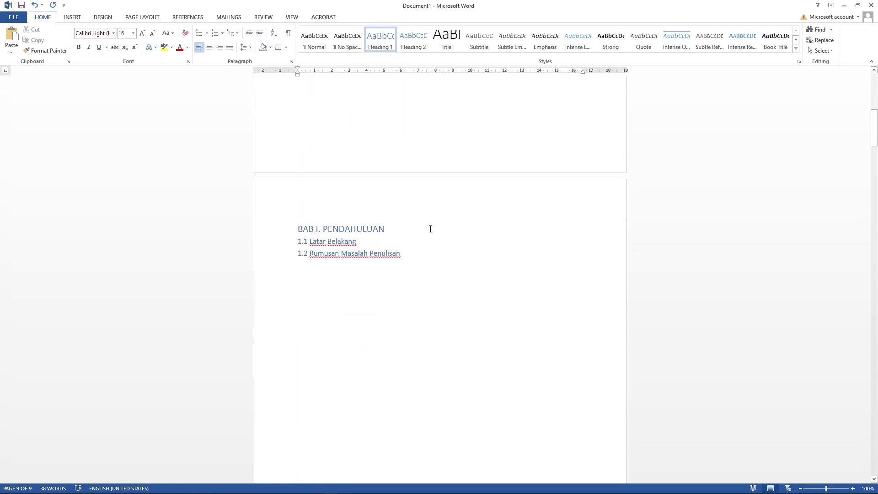
{"action": "left_click", "coordinate": [295, 233]}
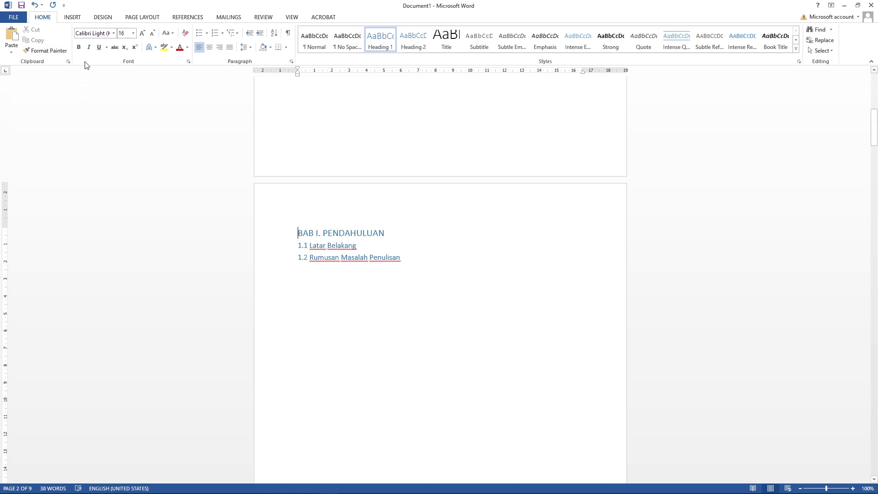
{"action": "left_click", "coordinate": [73, 18]}
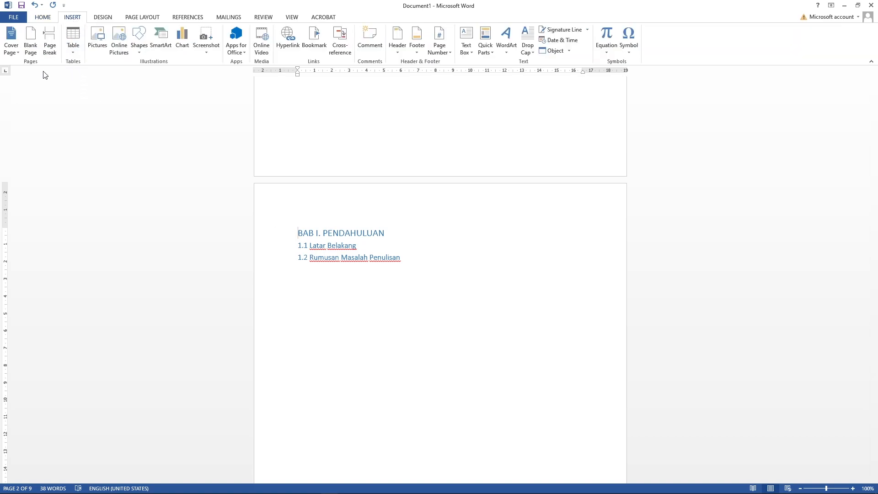
{"action": "left_click", "coordinate": [31, 45]}
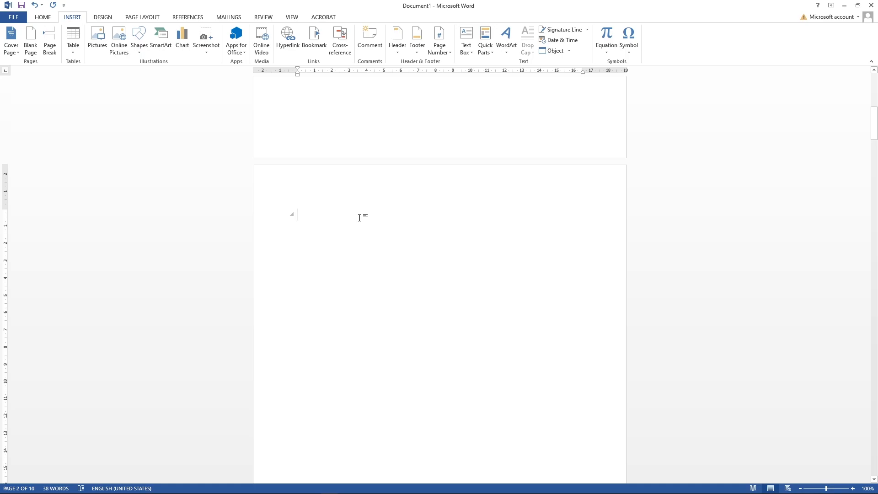
{"action": "scroll", "coordinate": [360, 217], "scroll_direction": "down", "scroll_amount": 5}
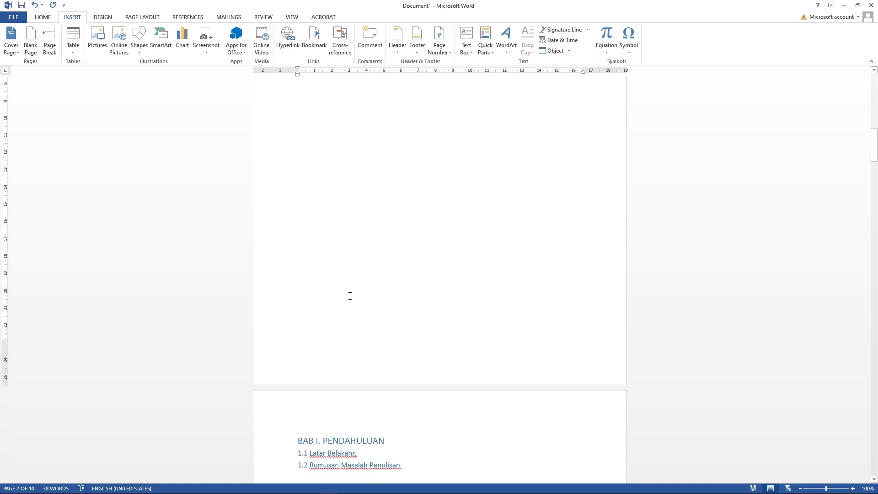
{"action": "scroll", "coordinate": [350, 296], "scroll_direction": "up", "scroll_amount": 5}
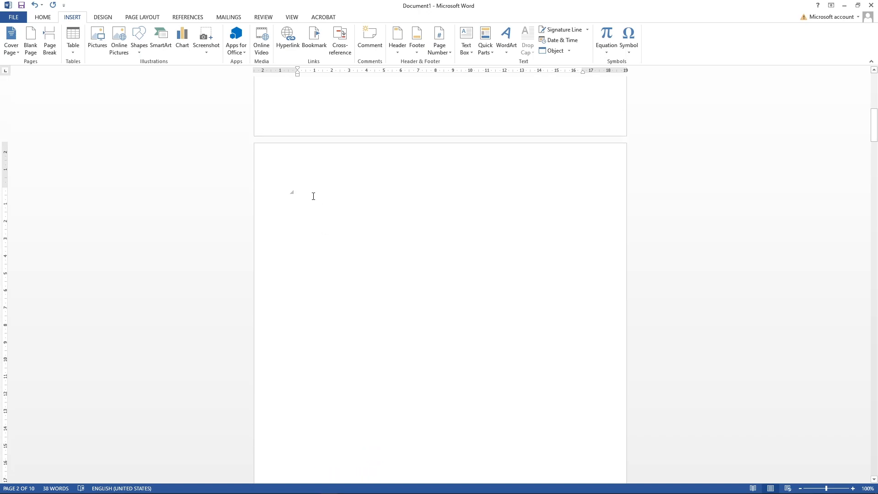
Insert an Automatic Table 2 table of contents on the blank page before BAB I and check it against the chapter pages
{"action": "left_click", "coordinate": [186, 19]}
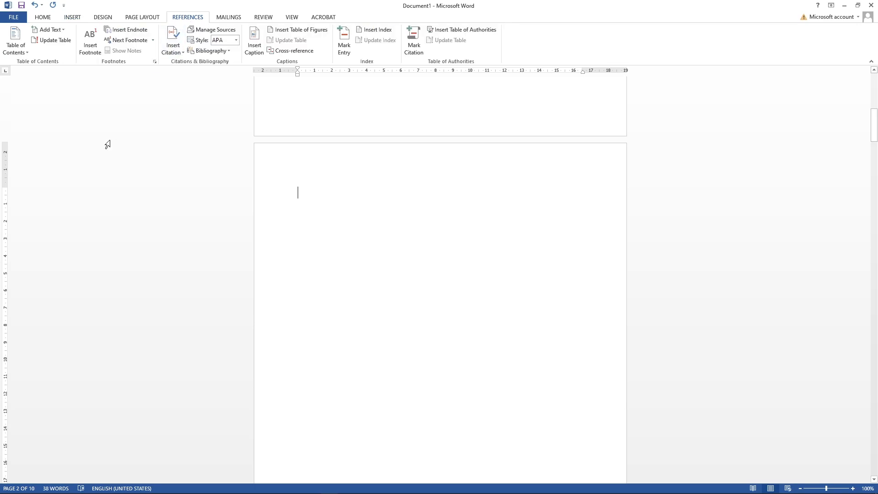
{"action": "left_click", "coordinate": [19, 51]}
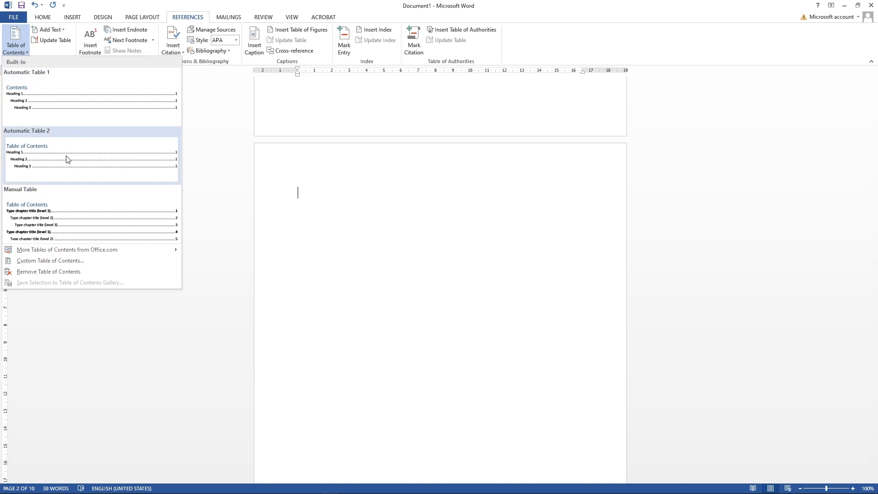
{"action": "left_click", "coordinate": [92, 152]}
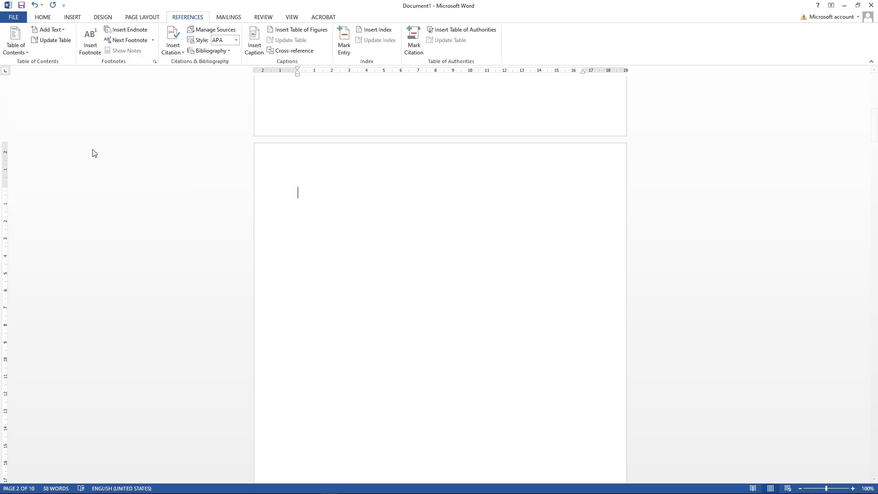
{"action": "left_click", "coordinate": [602, 188]}
{"action": "scroll", "coordinate": [354, 188], "scroll_direction": "down", "scroll_amount": 2}
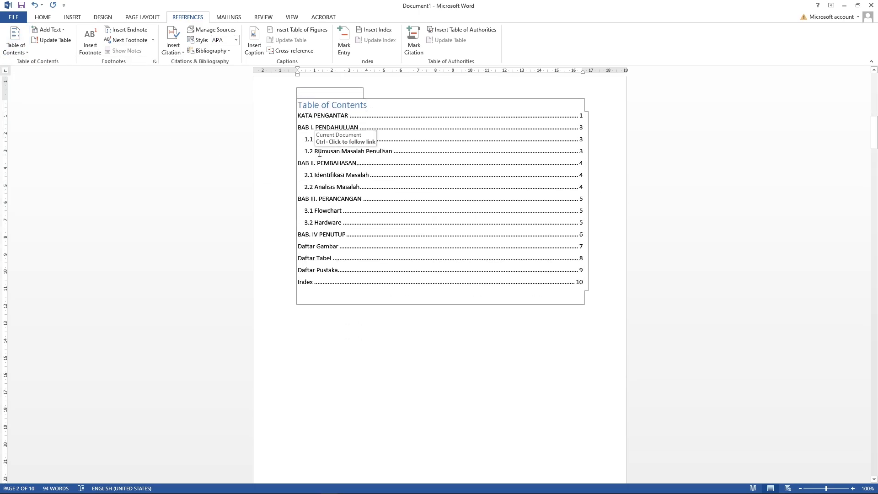
{"action": "scroll", "coordinate": [343, 183], "scroll_direction": "down", "scroll_amount": 2}
{"action": "scroll", "coordinate": [342, 185], "scroll_direction": "up", "scroll_amount": 3}
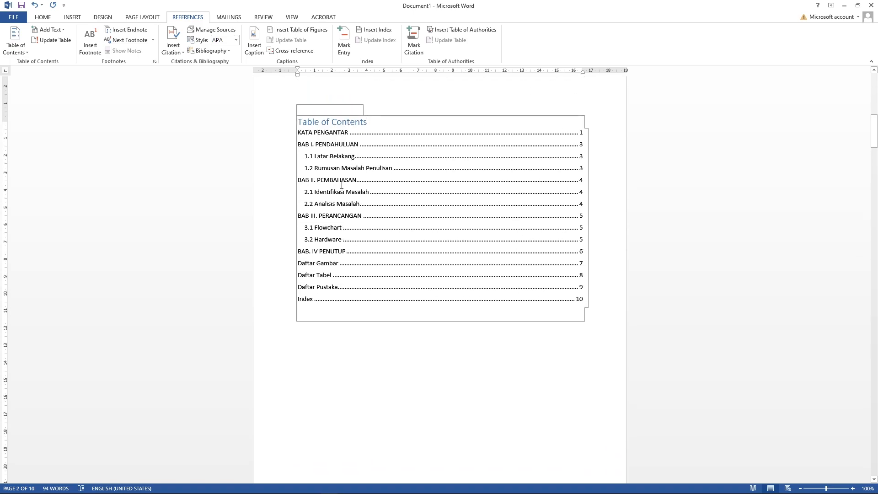
{"action": "scroll", "coordinate": [369, 251], "scroll_direction": "down", "scroll_amount": 8}
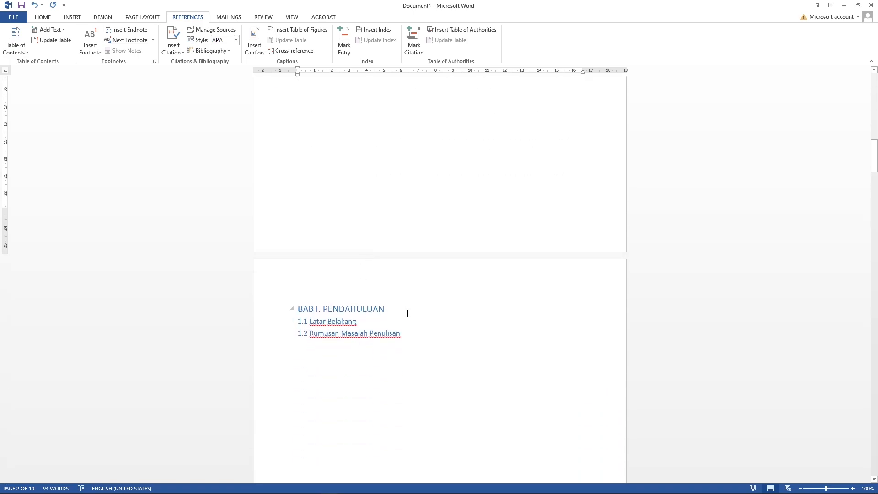
{"action": "scroll", "coordinate": [408, 313], "scroll_direction": "up", "scroll_amount": 10}
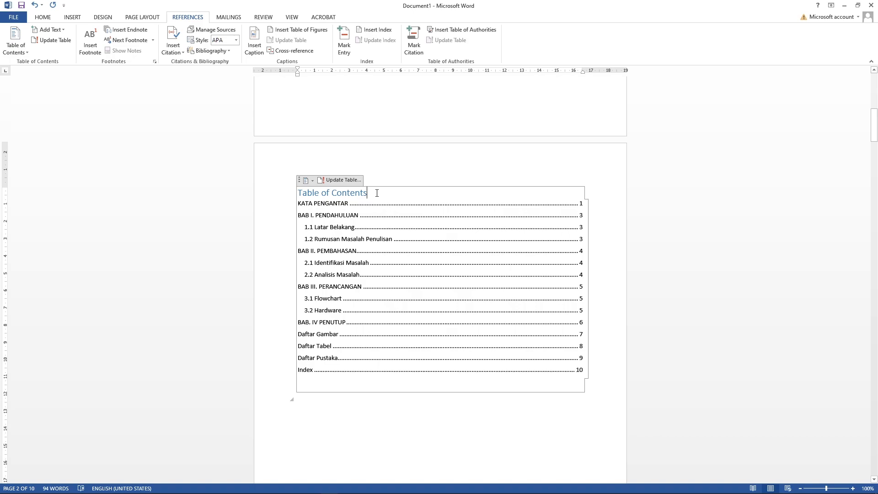
Change the title of the table of contents to "Daftar Isi"
{"action": "left_click_drag", "start_coordinate": [364, 193], "coordinate": [300, 194]}
{"action": "type", "text": "Daftar Isi"}
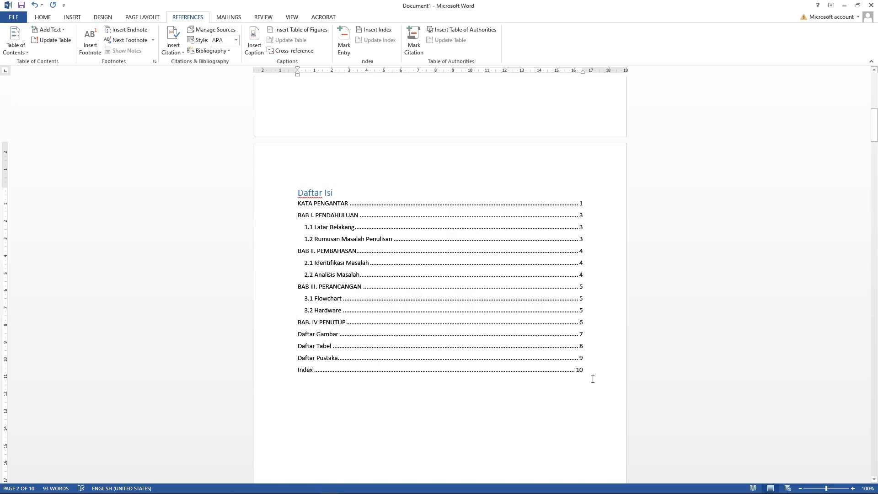
{"action": "left_click", "coordinate": [459, 396]}
Look over the Daftar Gambar page where the list of figures belongs and return to the BAB I. PENDAHULUAN page
{"action": "scroll", "coordinate": [439, 389], "scroll_direction": "down", "scroll_amount": 6}
{"action": "scroll", "coordinate": [440, 390], "scroll_direction": "down", "scroll_amount": 13}
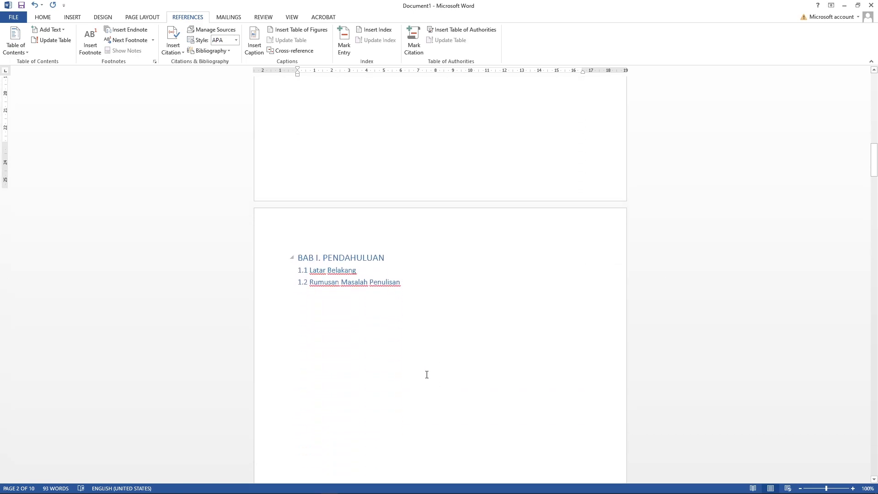
{"action": "left_click_drag", "start_coordinate": [874, 201], "coordinate": [875, 329]}
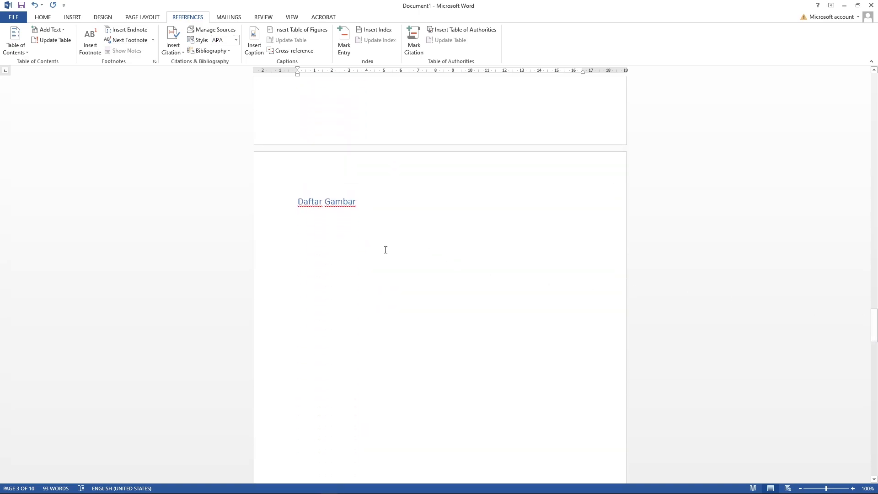
{"action": "left_click", "coordinate": [303, 226]}
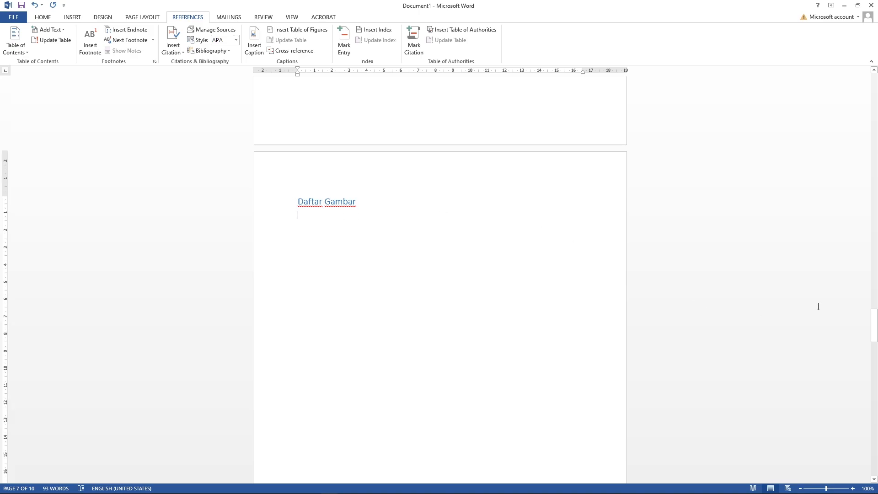
{"action": "left_click_drag", "start_coordinate": [875, 322], "coordinate": [875, 208]}
{"action": "scroll", "coordinate": [425, 246], "scroll_direction": "up", "scroll_amount": 20}
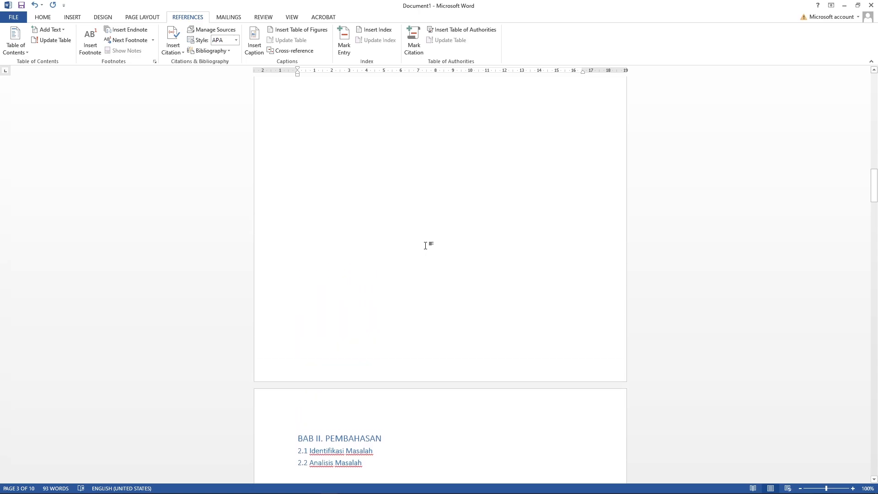
{"action": "scroll", "coordinate": [334, 248], "scroll_direction": "up", "scroll_amount": 1}
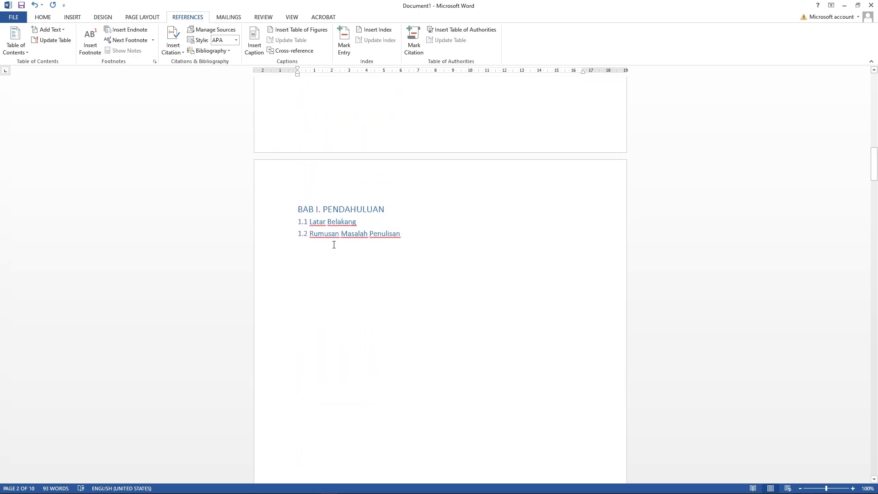
Insert the picture 1.Rangkaian Mobo.jpg from the Tugas 3 folder below the 1.2 Rumusan Masalah Penulisan heading
{"action": "double_click", "coordinate": [426, 256]}
{"action": "left_click", "coordinate": [422, 257]}
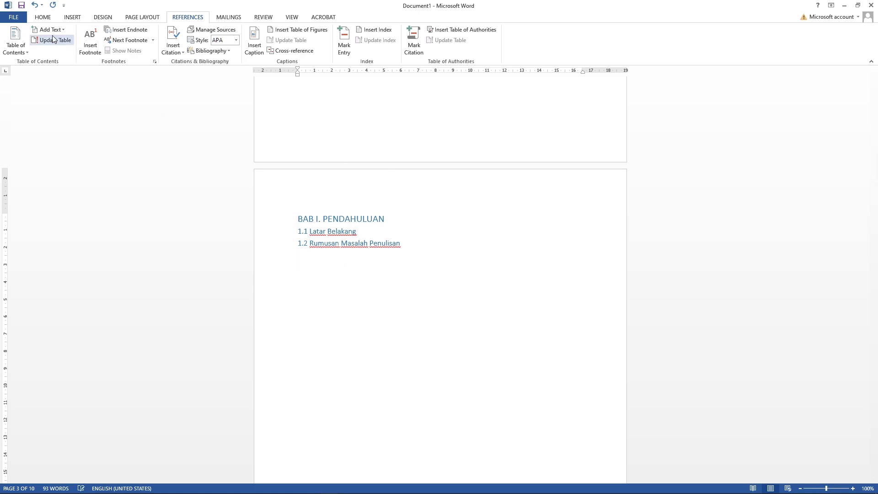
{"action": "left_click", "coordinate": [72, 17]}
{"action": "left_click", "coordinate": [99, 48]}
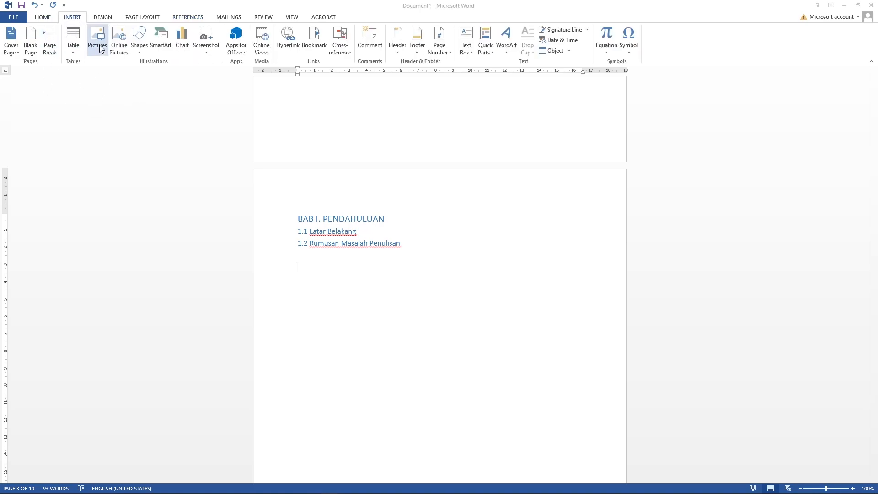
{"action": "left_click", "coordinate": [31, 183]}
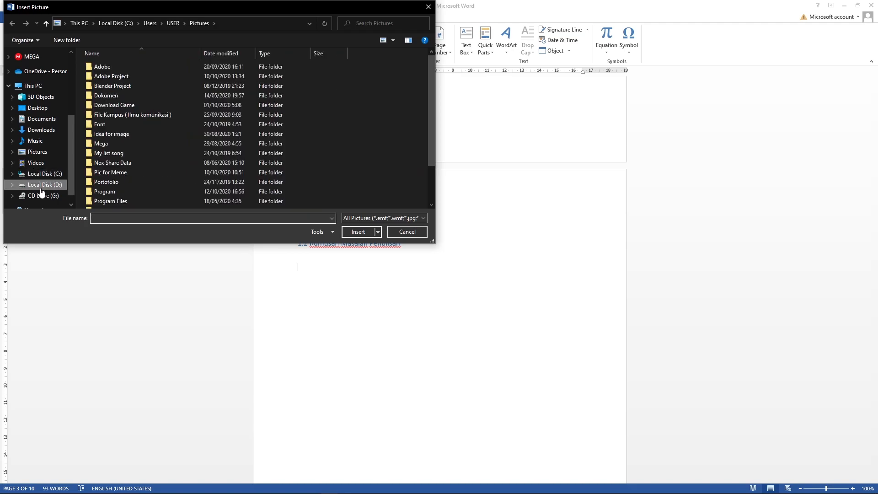
{"action": "double_click", "coordinate": [124, 117]}
{"action": "double_click", "coordinate": [123, 86]}
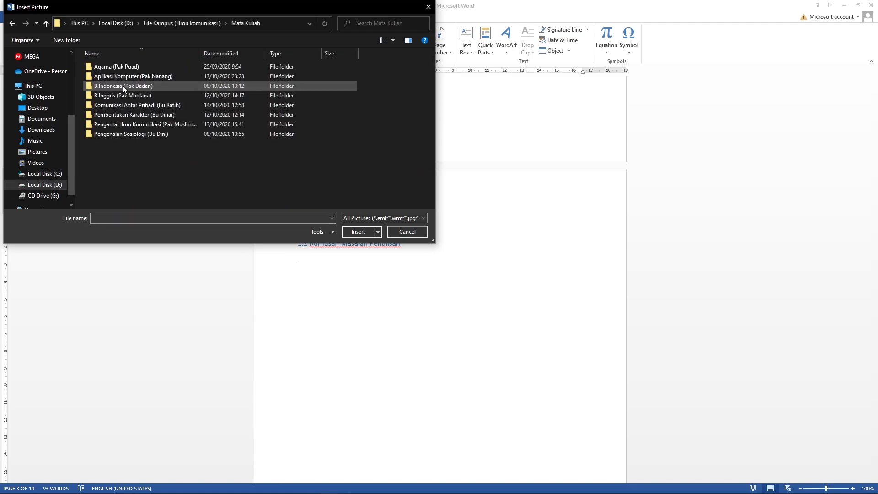
{"action": "double_click", "coordinate": [141, 76]}
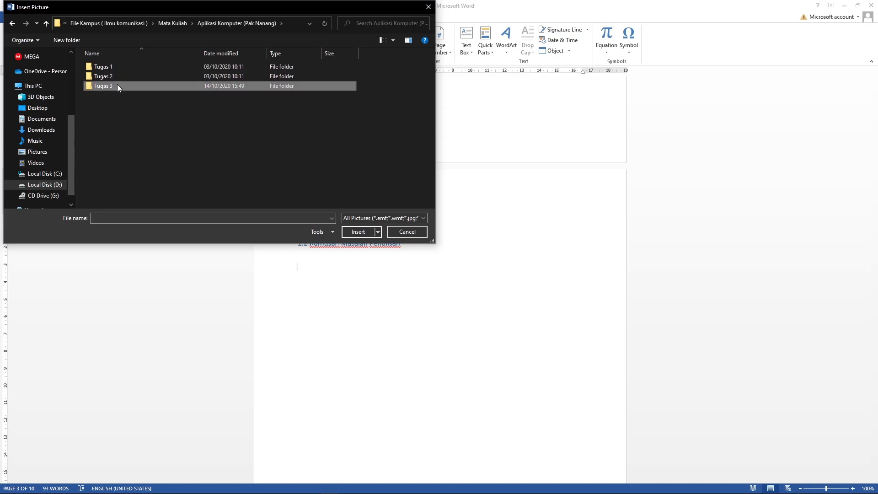
{"action": "double_click", "coordinate": [117, 84]}
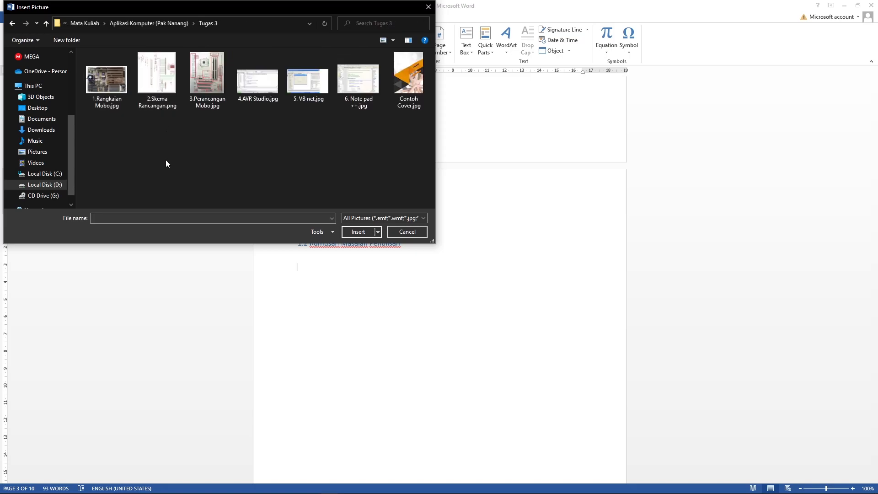
{"action": "left_click", "coordinate": [122, 83]}
{"action": "left_click", "coordinate": [349, 232]}
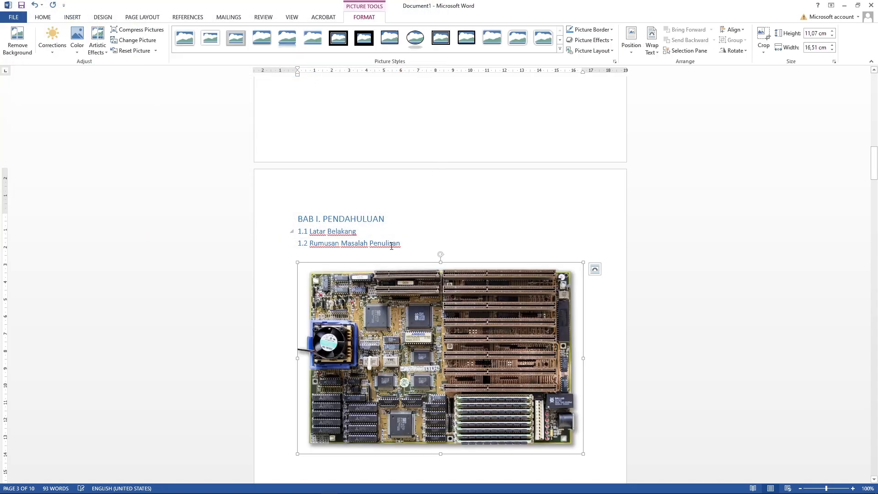
Shrink the motherboard picture proportionally and add an empty line below it
{"action": "scroll", "coordinate": [581, 325], "scroll_direction": "down", "scroll_amount": 3}
{"action": "left_click_drag", "start_coordinate": [582, 323], "coordinate": [522, 280]}
{"action": "left_click", "coordinate": [547, 284]}
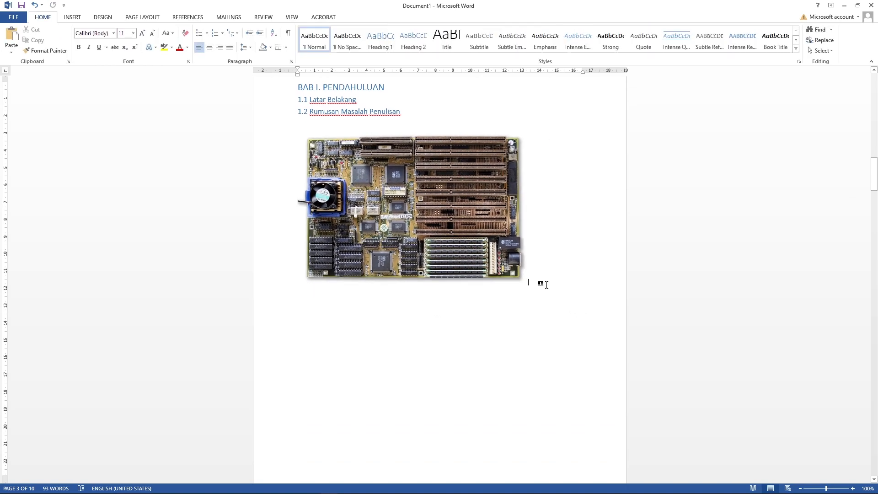
{"action": "key", "text": "Return"}
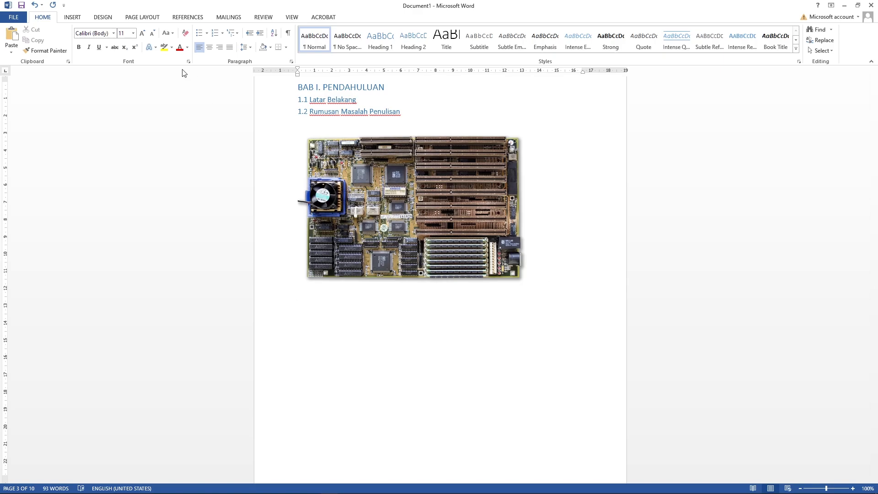
Start a caption below the motherboard picture and delete the existing custom caption labels Gambar and Tabel
{"action": "left_click", "coordinate": [187, 20]}
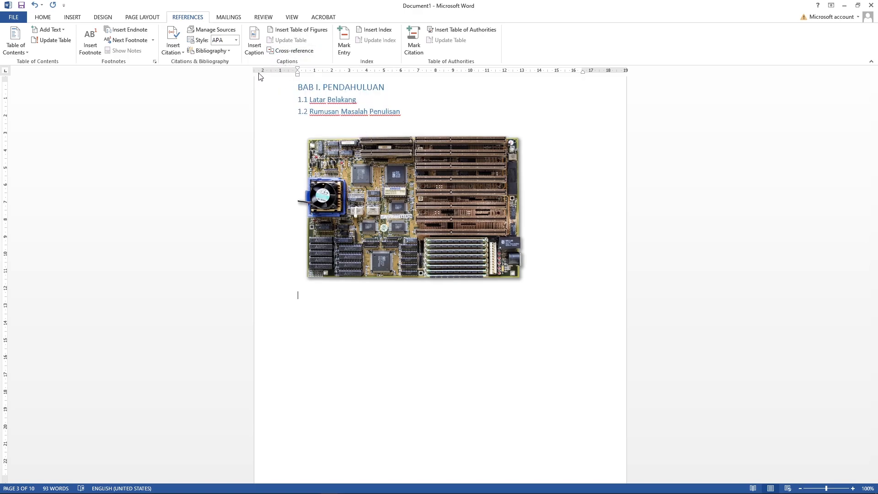
{"action": "left_click", "coordinate": [255, 40]}
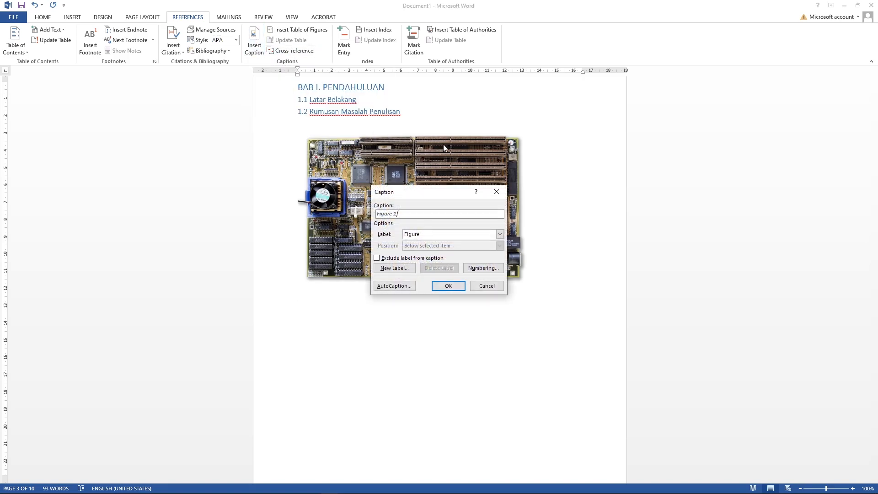
{"action": "left_click", "coordinate": [500, 234]}
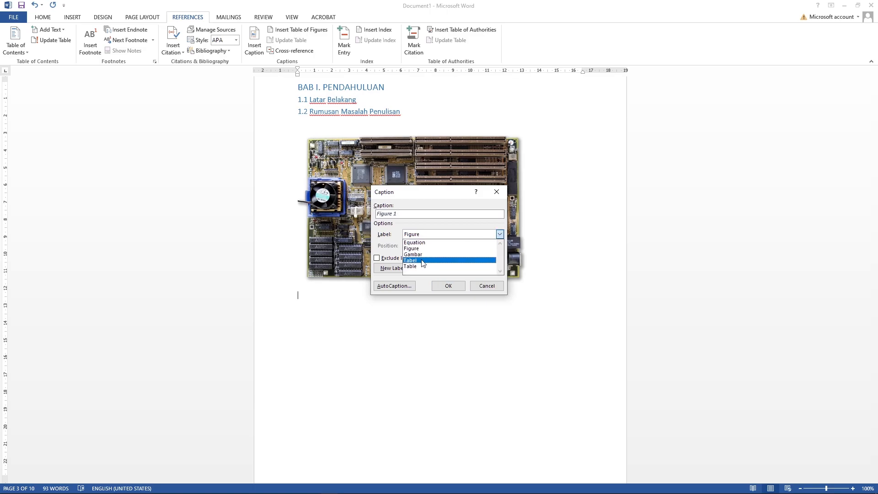
{"action": "left_click", "coordinate": [428, 257]}
{"action": "left_click", "coordinate": [439, 268]}
{"action": "left_click", "coordinate": [428, 233]}
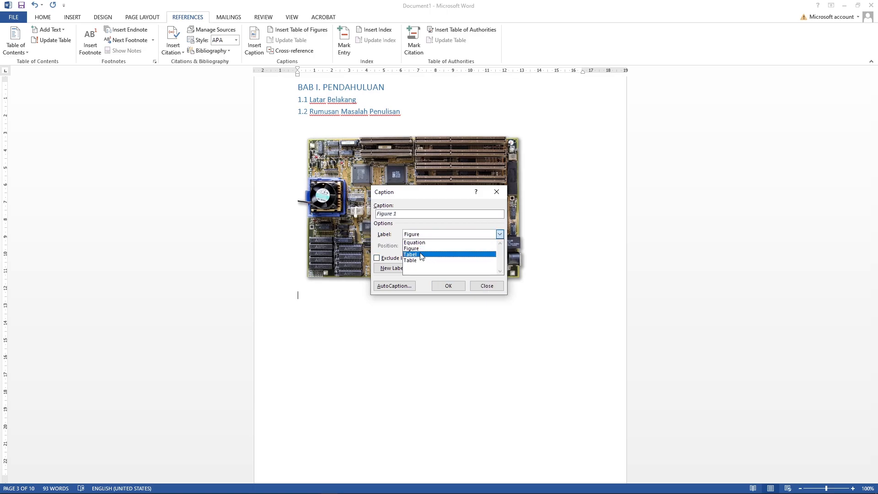
{"action": "left_click", "coordinate": [426, 246]}
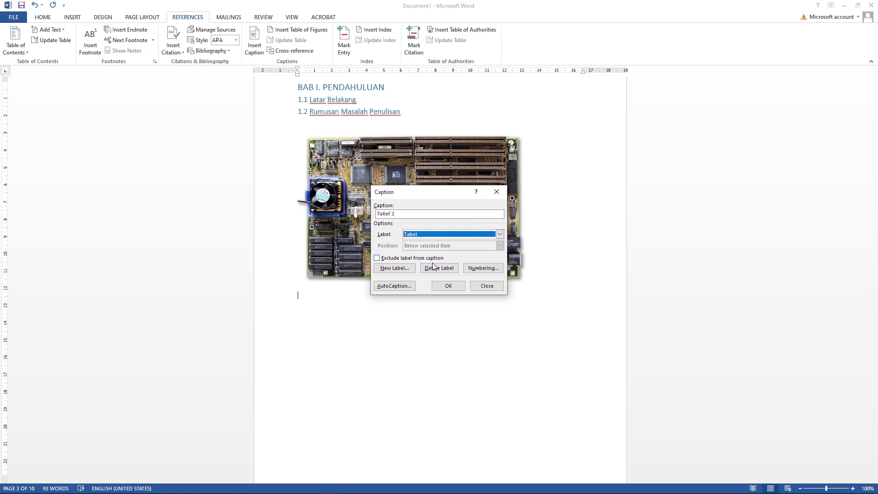
Create a new caption label Gambar and insert the caption "Gambar 1. Rangcangan Motherboard" below the picture
{"action": "left_click", "coordinate": [395, 269]}
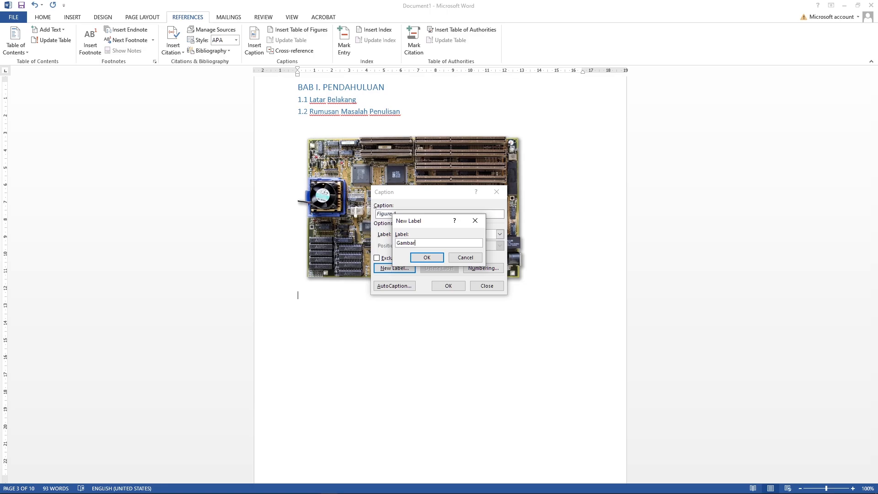
{"action": "left_click", "coordinate": [427, 257]}
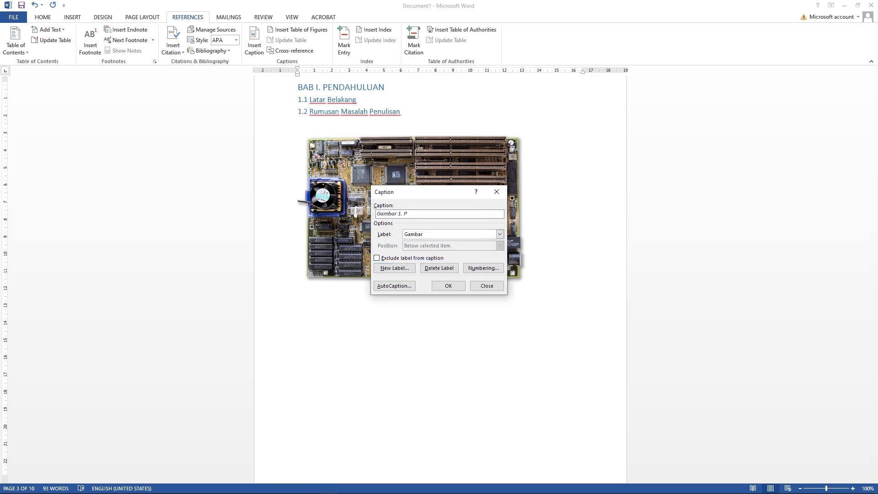
{"action": "key", "text": "BackSpace"}
{"action": "key", "text": "BackSpace"}
{"action": "type", "text": "Rangcangan"}
{"action": "left_click", "coordinate": [450, 286]}
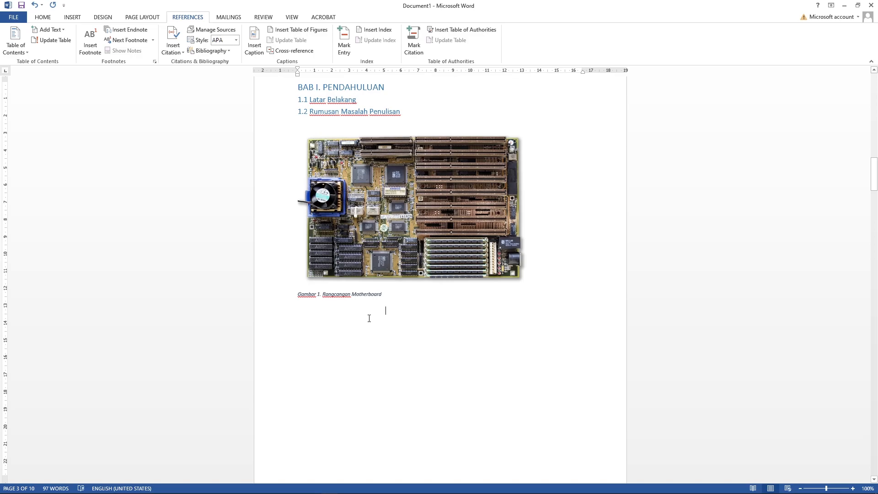
Insert a table of figures with the caption label Gambar below the Daftar Gambar heading
{"action": "scroll", "coordinate": [417, 302], "scroll_direction": "down", "scroll_amount": 10}
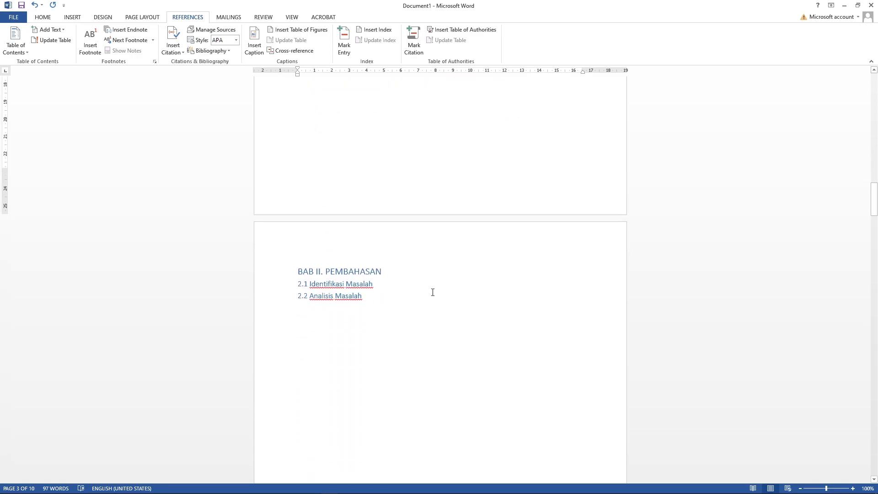
{"action": "left_click_drag", "start_coordinate": [874, 224], "coordinate": [876, 360]}
{"action": "left_click", "coordinate": [337, 228]}
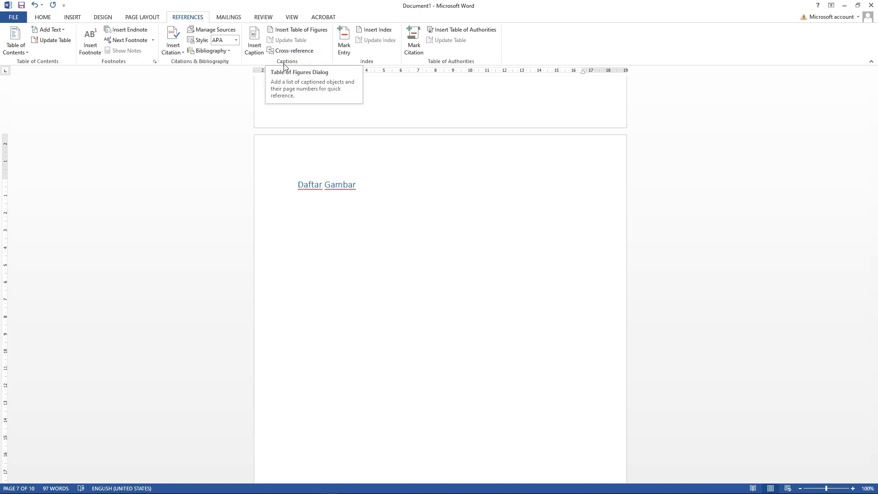
{"action": "left_click", "coordinate": [290, 30]}
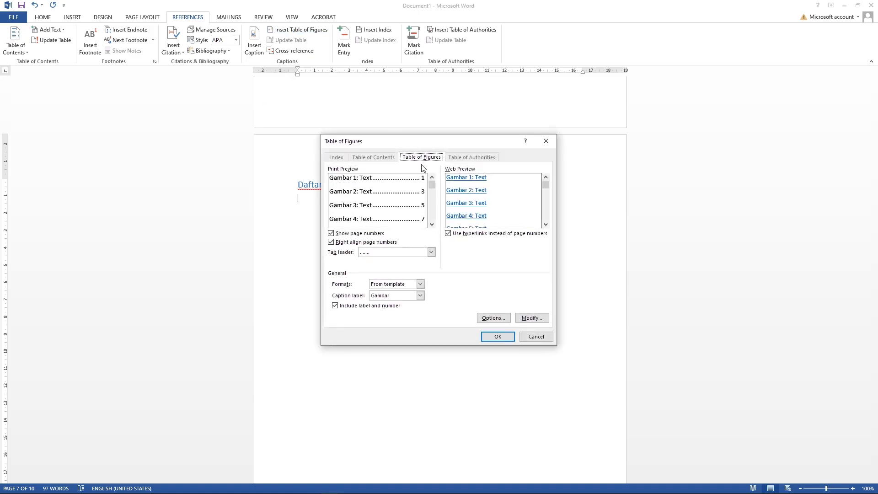
{"action": "left_click", "coordinate": [421, 298]}
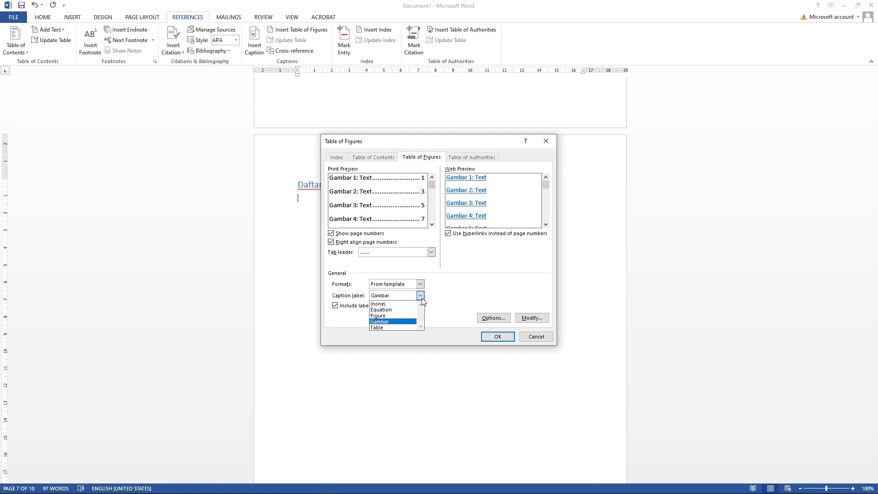
{"action": "left_click", "coordinate": [420, 296]}
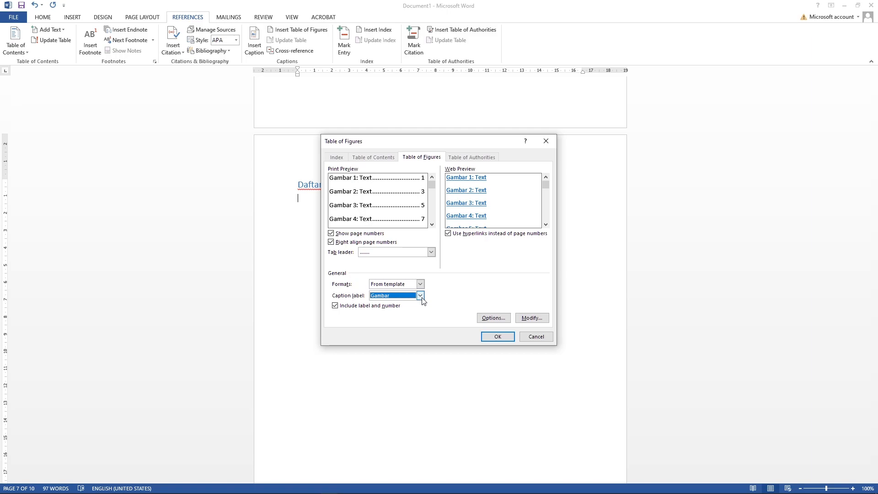
{"action": "left_click", "coordinate": [496, 338]}
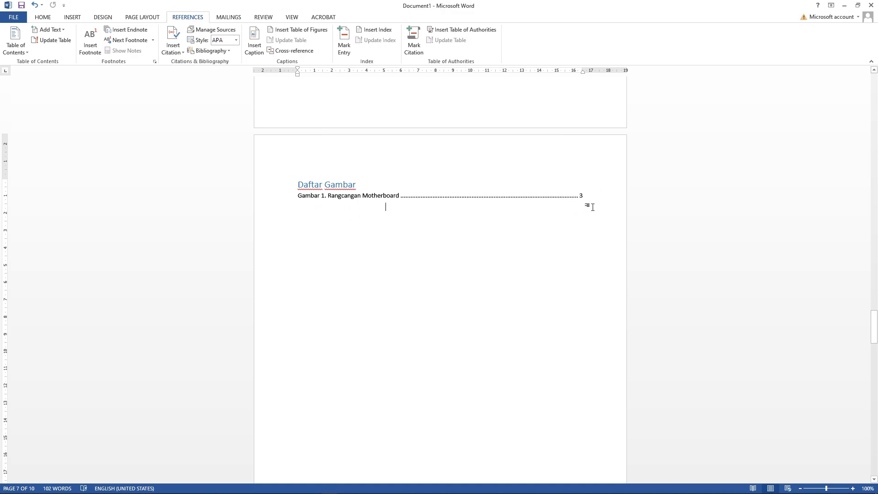
Insert a table of three columns and two rows on a new line below the 3.1 Flowchart heading
{"action": "scroll", "coordinate": [520, 237], "scroll_direction": "down", "scroll_amount": 10}
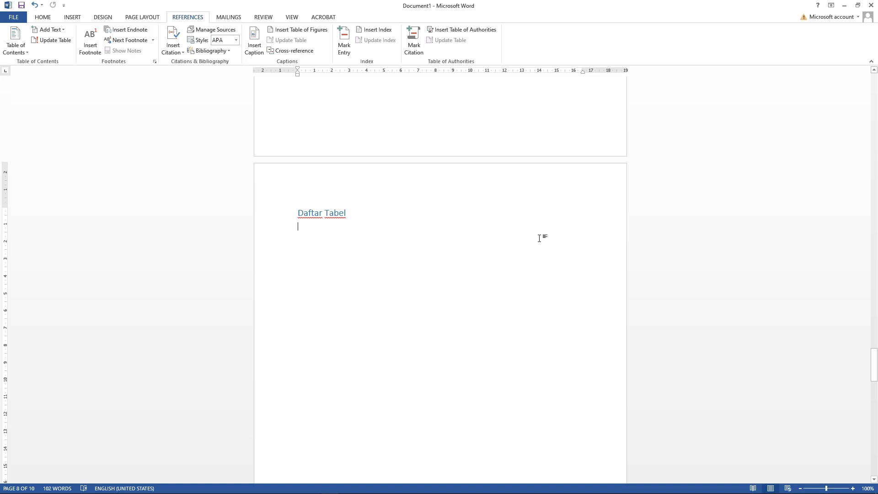
{"action": "left_click_drag", "start_coordinate": [874, 362], "coordinate": [875, 227]}
{"action": "scroll", "coordinate": [529, 326], "scroll_direction": "up", "scroll_amount": 20}
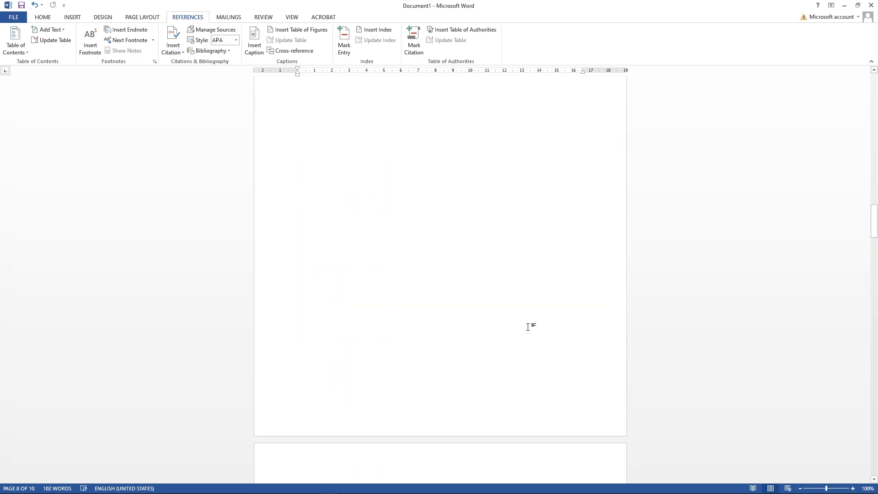
{"action": "scroll", "coordinate": [529, 327], "scroll_direction": "down", "scroll_amount": 15}
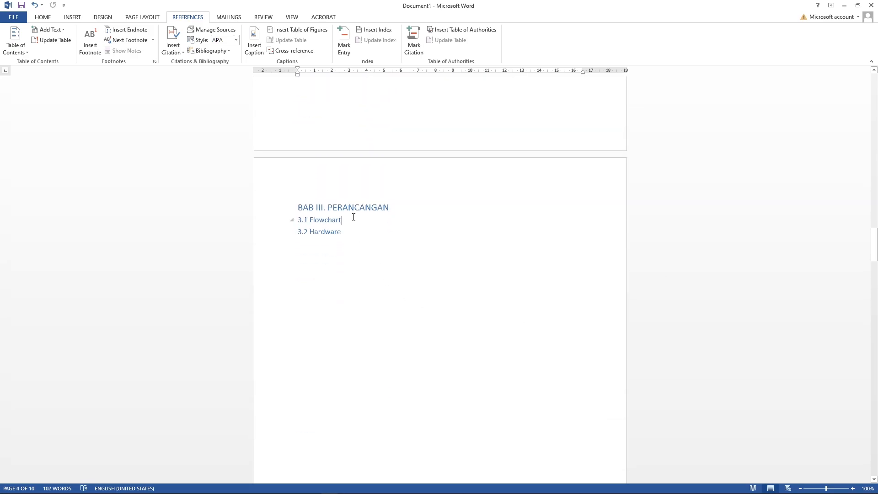
{"action": "key", "text": "Return"}
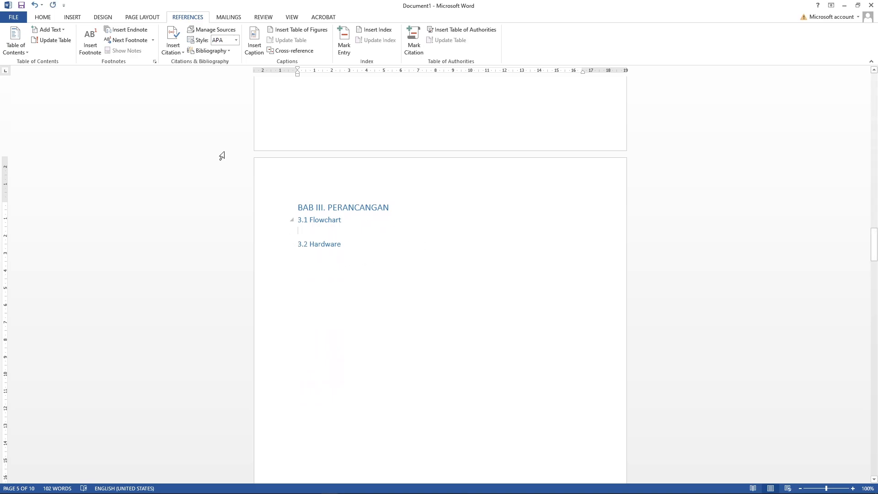
{"action": "left_click", "coordinate": [71, 17]}
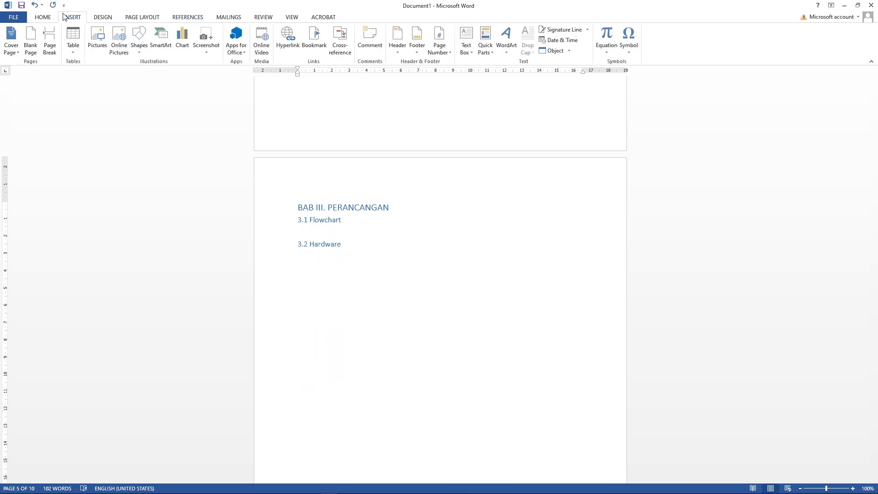
{"action": "left_click", "coordinate": [74, 48]}
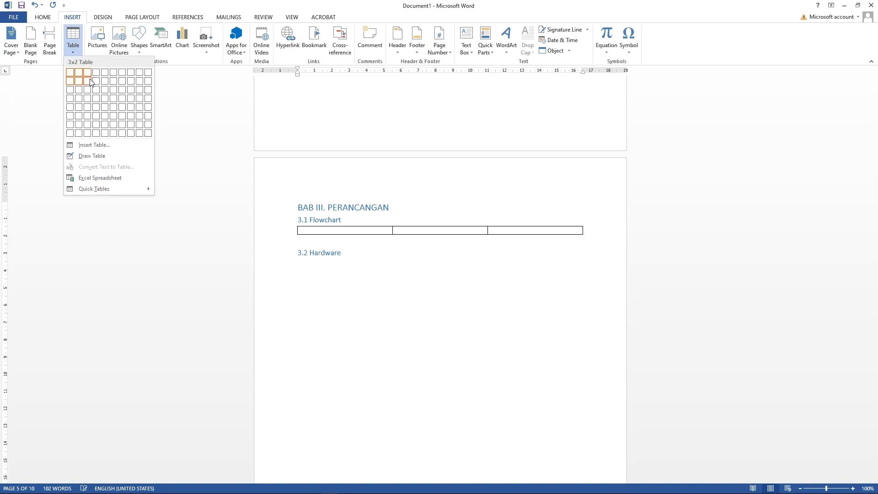
{"action": "left_click", "coordinate": [88, 82]}
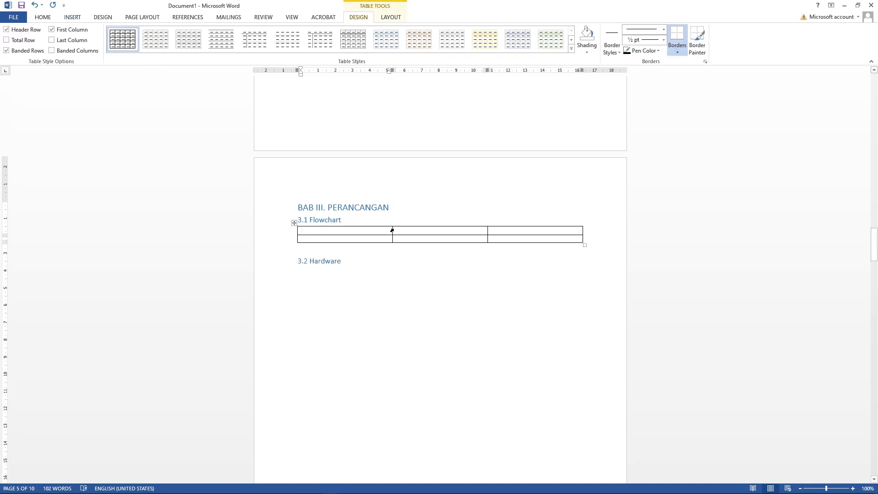
Resize the table's first two columns to about 1.5 cm and 5.8 cm and add an empty line above the table
{"action": "left_click_drag", "start_coordinate": [392, 229], "coordinate": [324, 229]}
{"action": "left_click_drag", "start_coordinate": [488, 230], "coordinate": [422, 231]}
{"action": "left_click", "coordinate": [361, 222]}
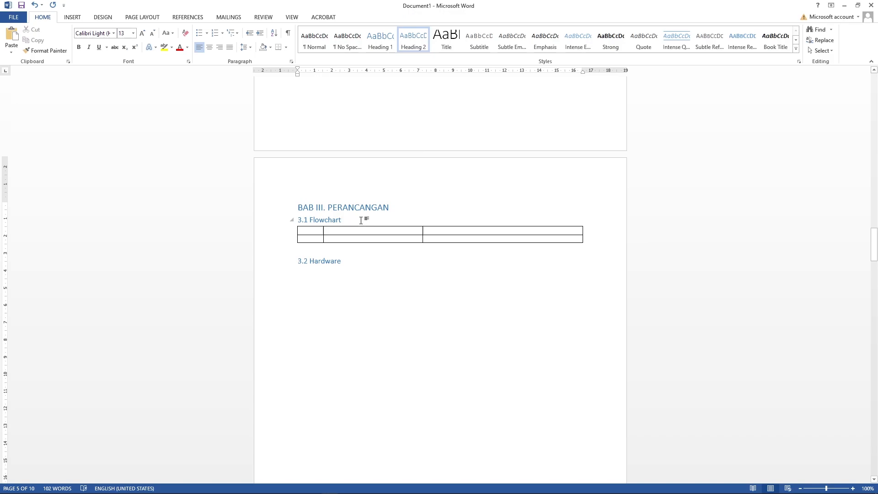
{"action": "key", "text": "Return"}
Fill the table's first row with the column headings No, Alat and harga
{"action": "left_click", "coordinate": [337, 238]}
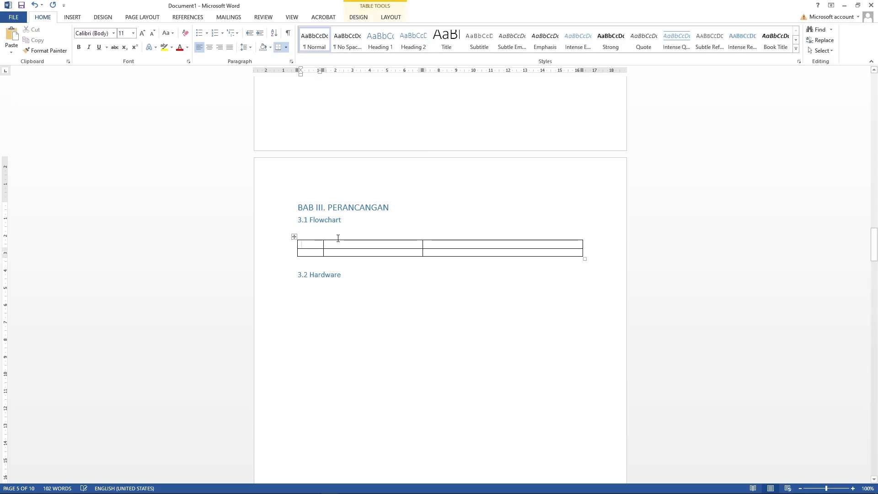
{"action": "type", "text": "No"}
{"action": "key", "text": "Tab"}
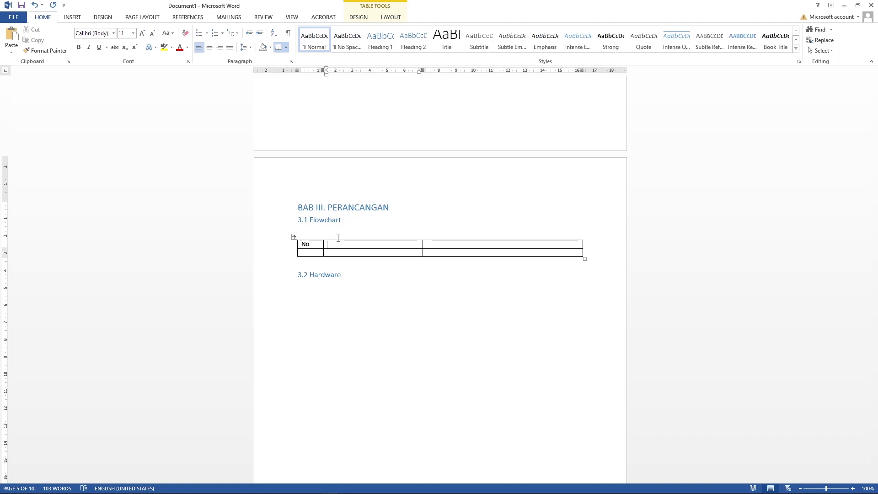
{"action": "type", "text": "ALat"}
{"action": "key", "text": "Tab"}
{"action": "type", "text": "harga"}
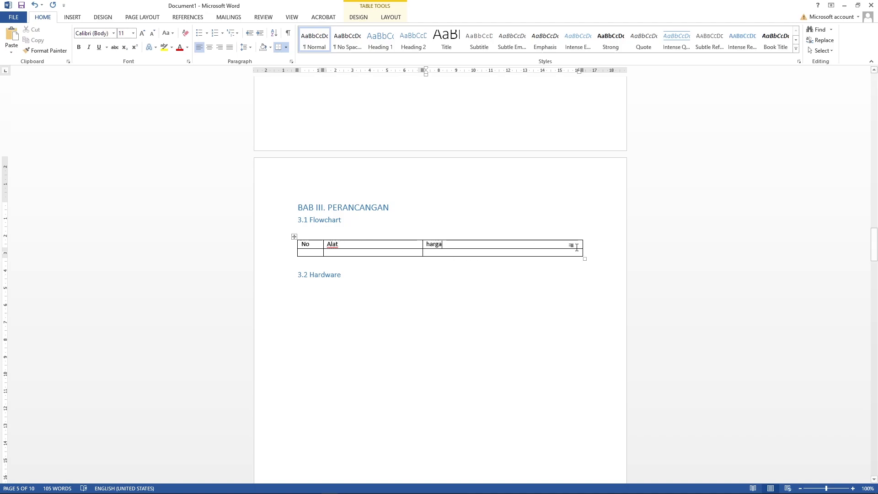
{"action": "left_click", "coordinate": [611, 251]}
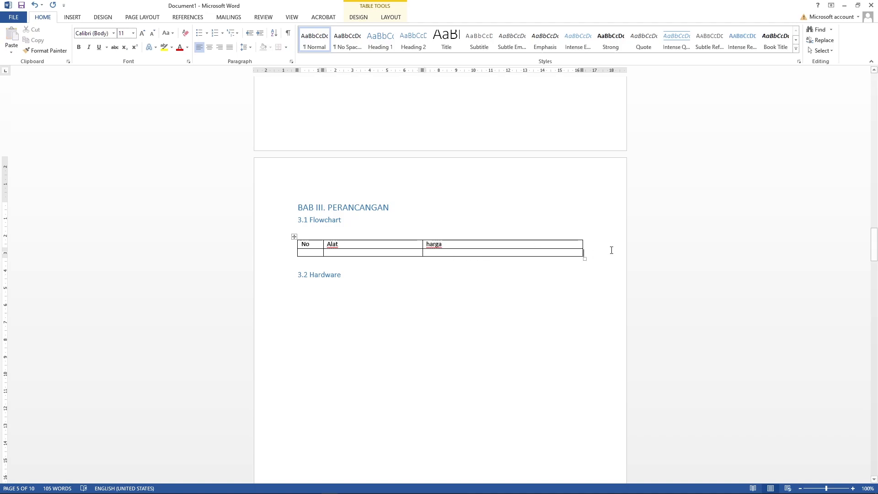
{"action": "key", "text": "Return"}
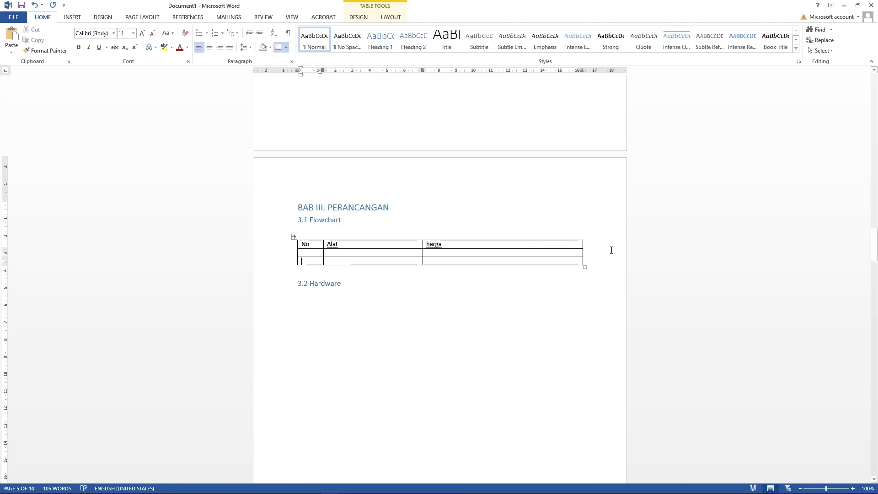
{"action": "key", "text": "ctrl+z"}
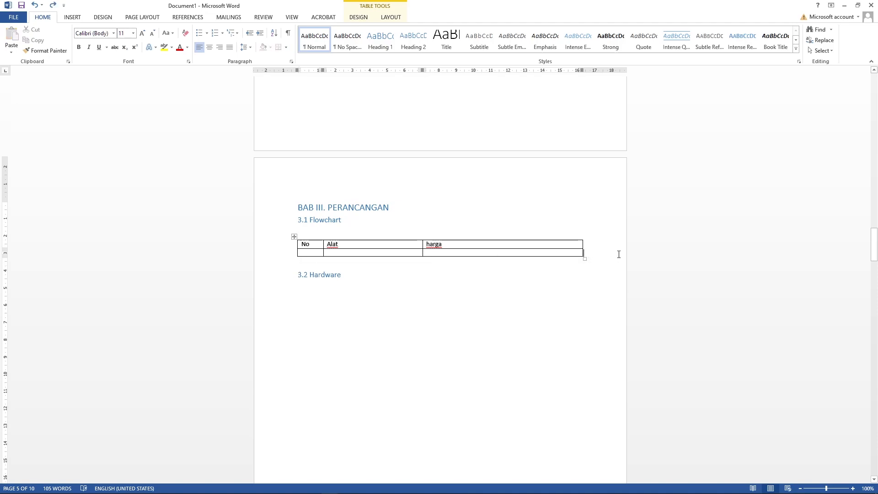
Create a new caption label Tabel and insert the caption "Tabel 1. Daftar Harga Alat" below the table
{"action": "key", "text": "Down"}
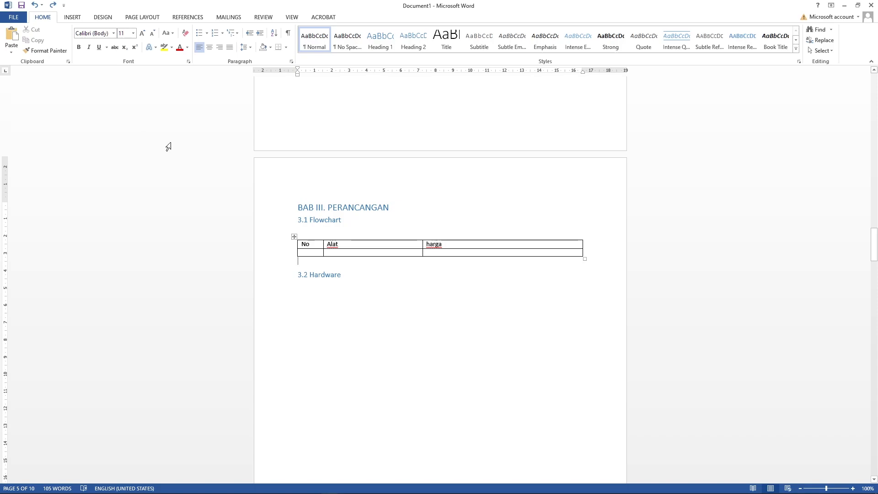
{"action": "left_click", "coordinate": [192, 19]}
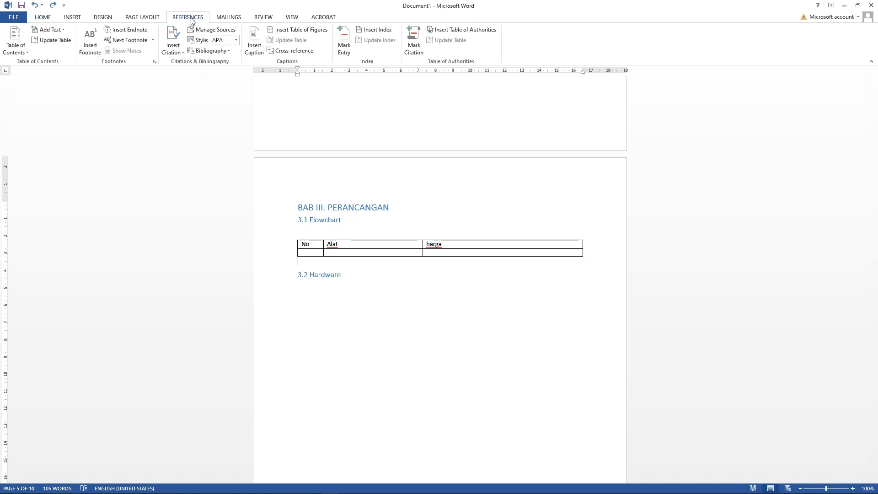
{"action": "left_click", "coordinate": [260, 41]}
{"action": "left_click", "coordinate": [403, 268]}
{"action": "type", "text": "Tabel"}
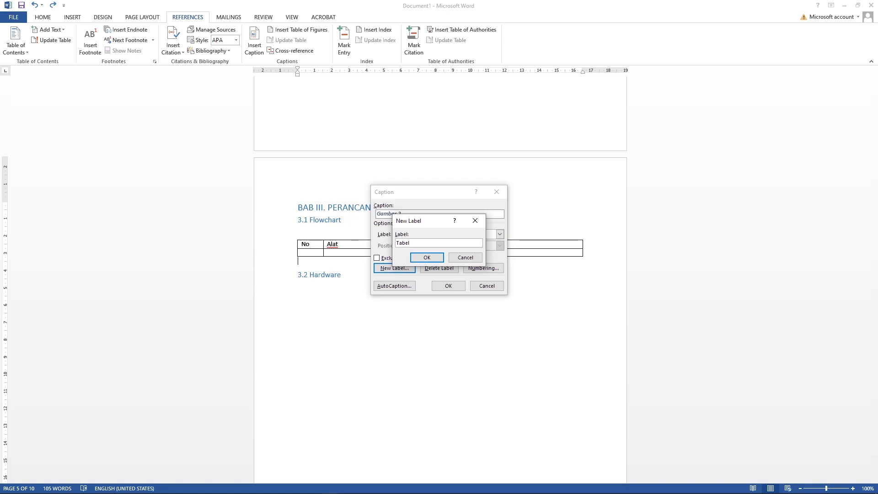
{"action": "left_click", "coordinate": [427, 258]}
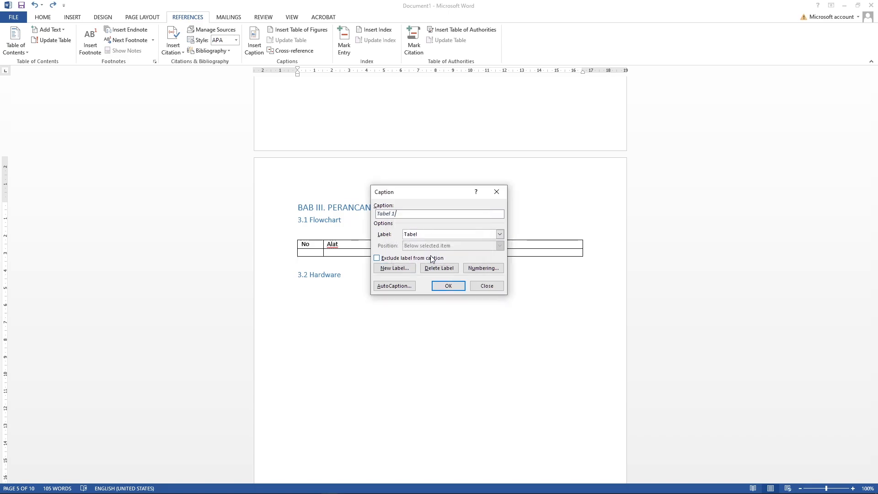
{"action": "type", "text": ". Daftar Harga Alat"}
{"action": "left_click", "coordinate": [450, 286]}
Insert a table of figures with the caption label Tabel below the Daftar Tabel heading
{"action": "scroll", "coordinate": [369, 257], "scroll_direction": "down", "scroll_amount": 10}
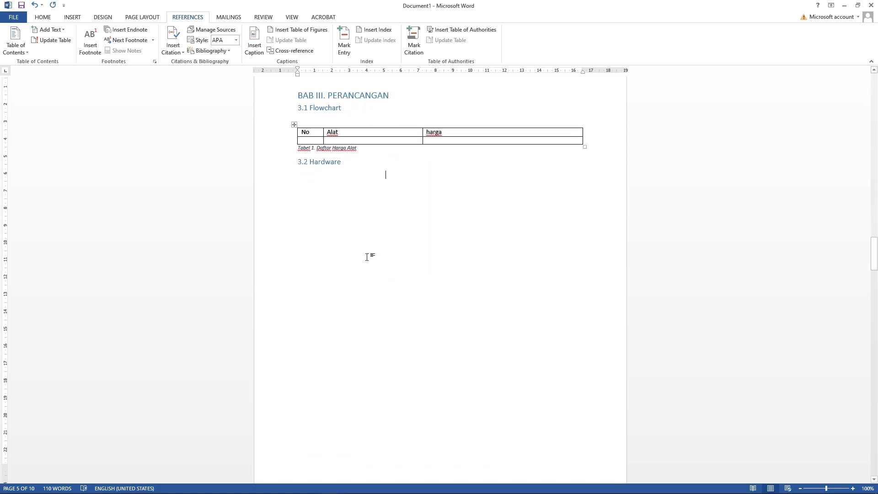
{"action": "left_click_drag", "start_coordinate": [875, 293], "coordinate": [876, 364]}
{"action": "left_click", "coordinate": [299, 225]}
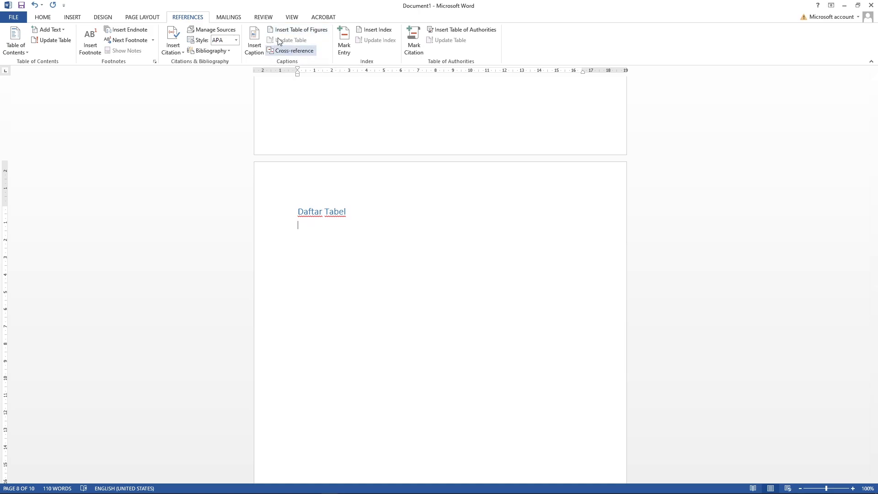
{"action": "left_click", "coordinate": [298, 30]}
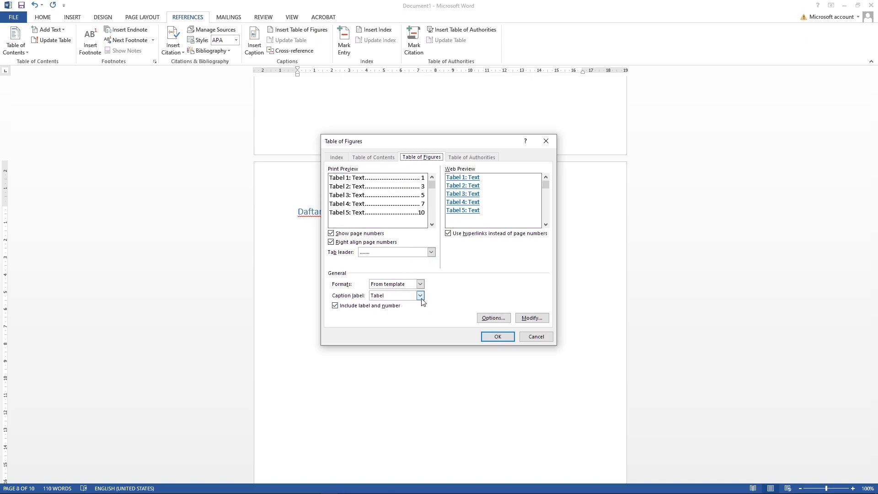
{"action": "left_click", "coordinate": [497, 337]}
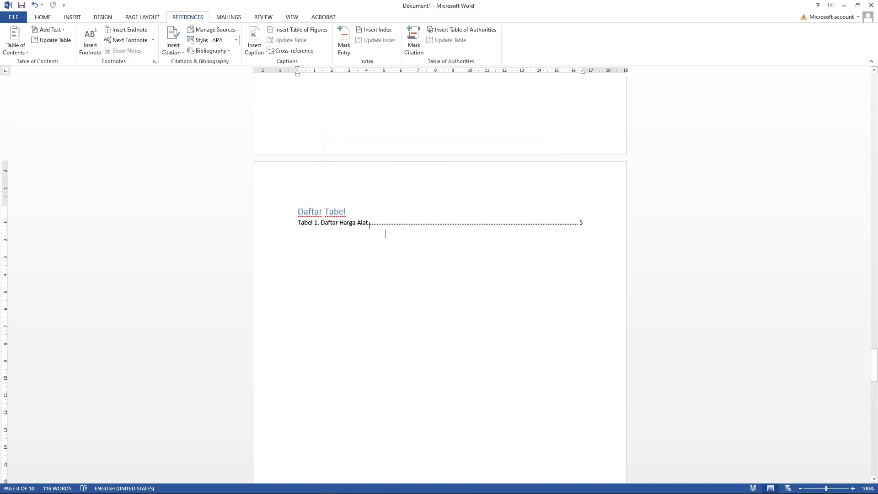
Place the cursor below the Daftar Pustaka heading and review the master list of sources in the Source Manager
{"action": "scroll", "coordinate": [428, 245], "scroll_direction": "down", "scroll_amount": 3}
{"action": "scroll", "coordinate": [427, 245], "scroll_direction": "down", "scroll_amount": 8}
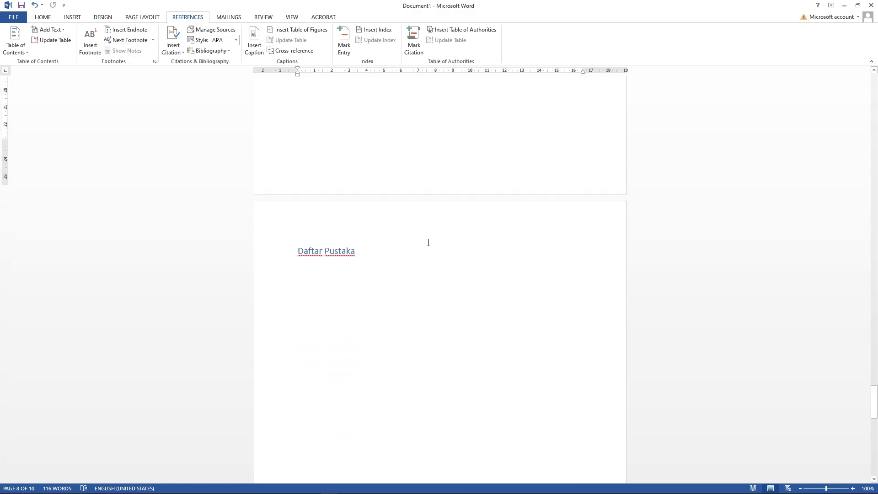
{"action": "left_click", "coordinate": [302, 210]}
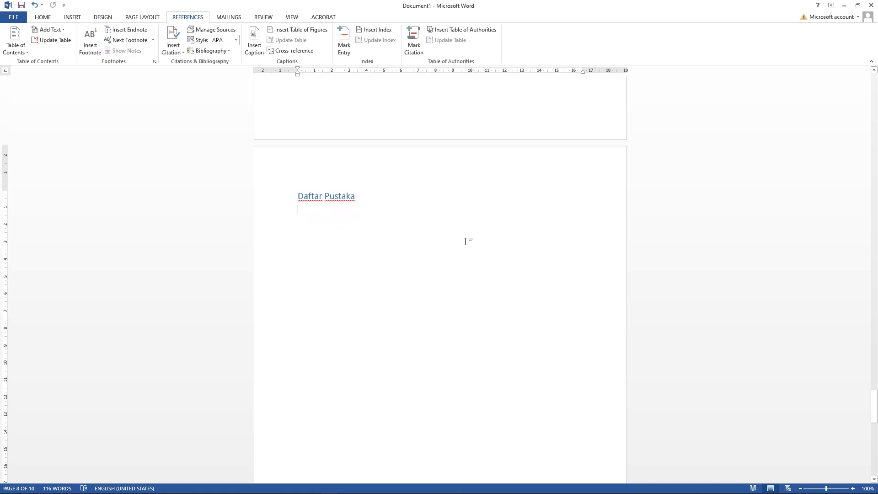
{"action": "scroll", "coordinate": [422, 231], "scroll_direction": "down", "scroll_amount": 2}
{"action": "scroll", "coordinate": [422, 218], "scroll_direction": "up", "scroll_amount": 2}
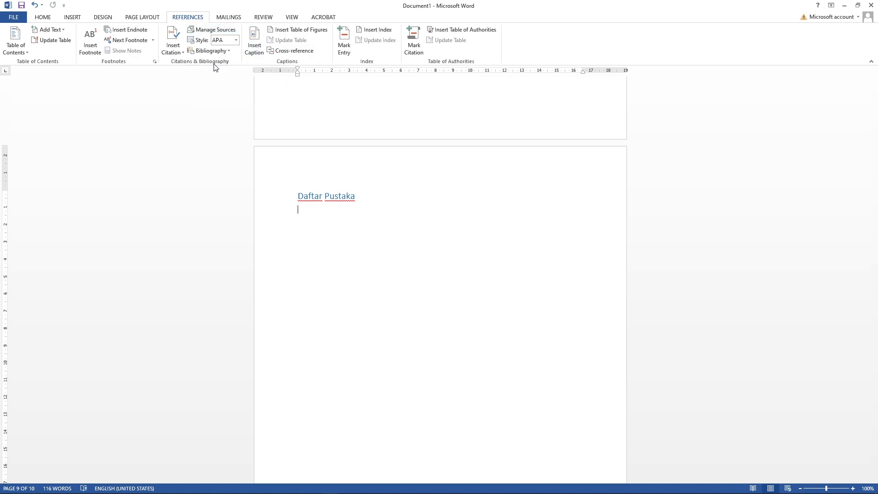
{"action": "left_click", "coordinate": [207, 31]}
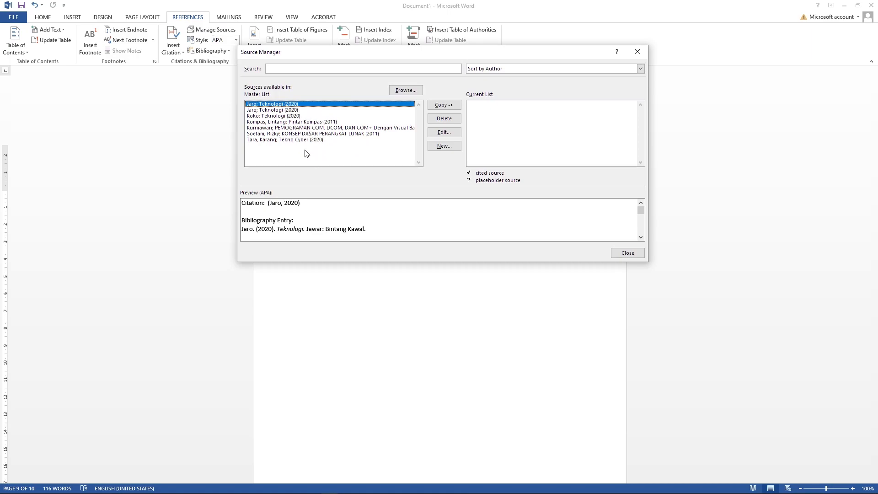
{"action": "key", "text": "Down"}
{"action": "key", "text": "Down"}
{"action": "key", "text": "Down"}
{"action": "key", "text": "Down"}
{"action": "key", "text": "Down"}
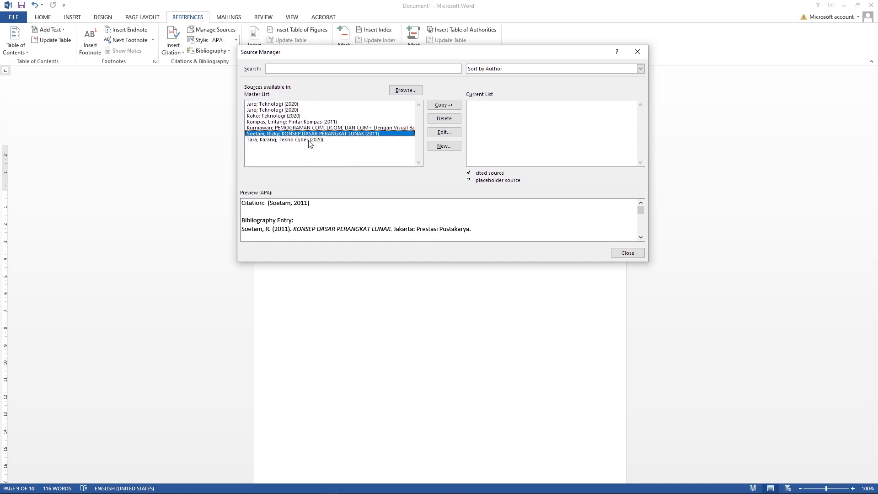
Start creating a new source and look through the available source types, keeping Book
{"action": "left_click", "coordinate": [439, 146]}
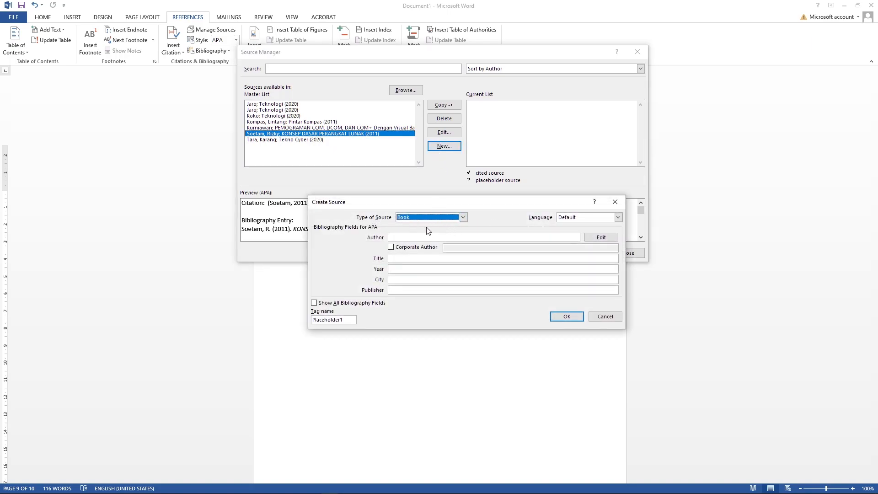
{"action": "left_click", "coordinate": [464, 219]}
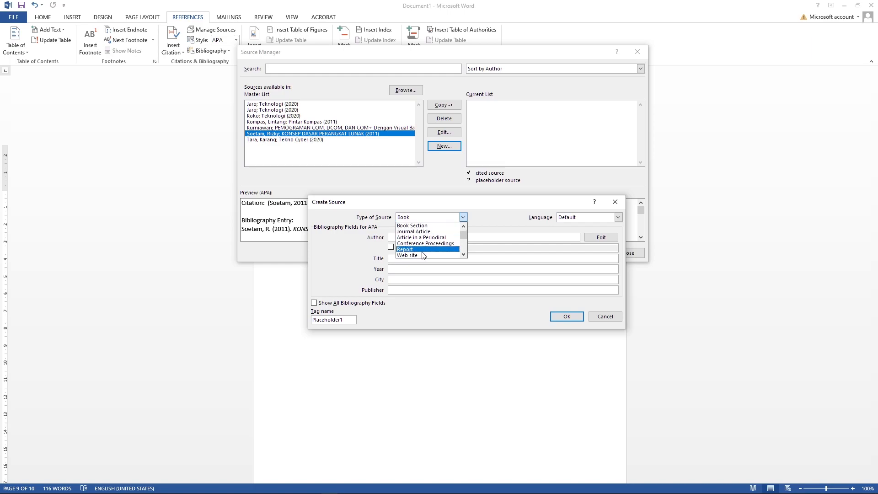
{"action": "scroll", "coordinate": [427, 252], "scroll_direction": "down", "scroll_amount": 1}
{"action": "scroll", "coordinate": [433, 250], "scroll_direction": "down", "scroll_amount": 3}
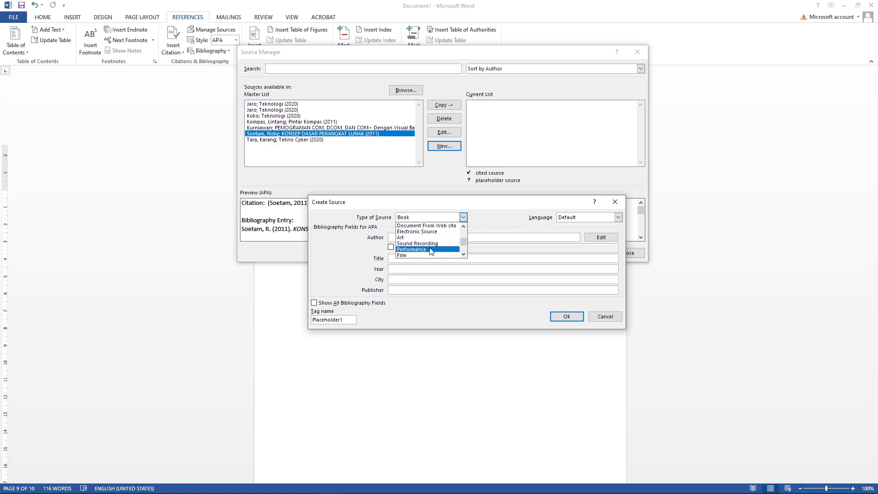
{"action": "scroll", "coordinate": [430, 251], "scroll_direction": "down", "scroll_amount": 1}
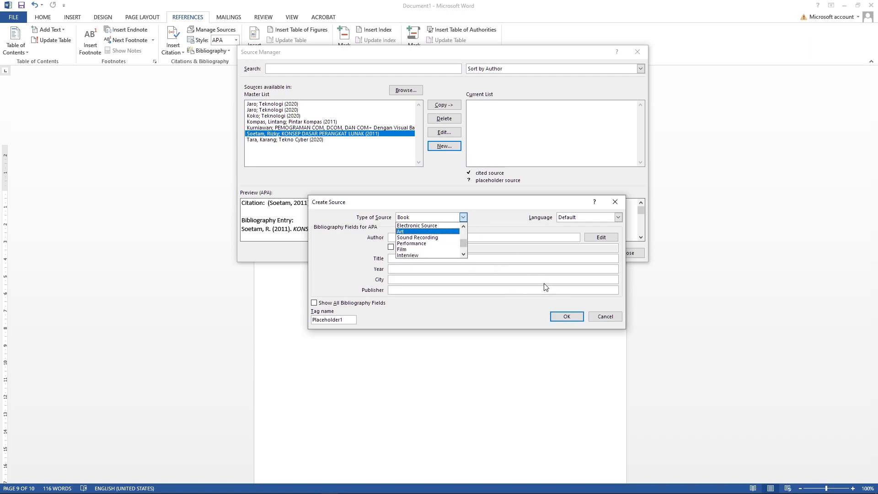
{"action": "left_click", "coordinate": [467, 217]}
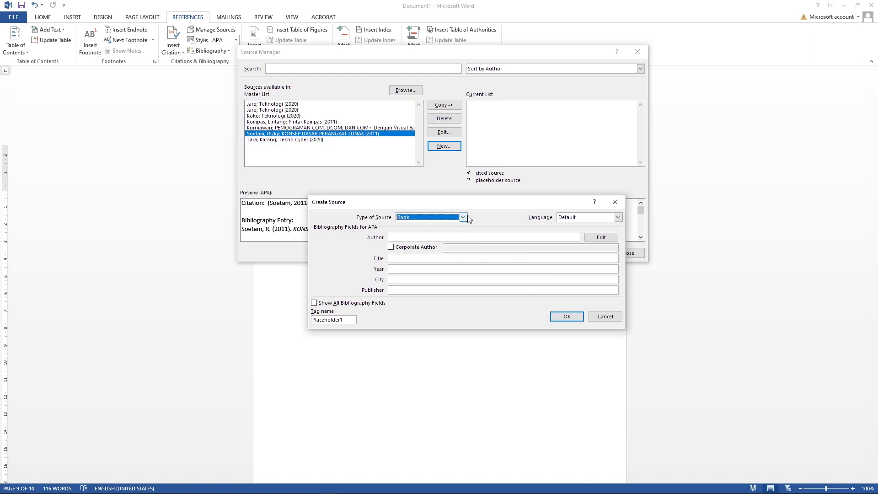
Enter the book's author name, title Komputer, year 2020, city Bogor and publisher Petang Jaya, and save the source
{"action": "left_click", "coordinate": [451, 237]}
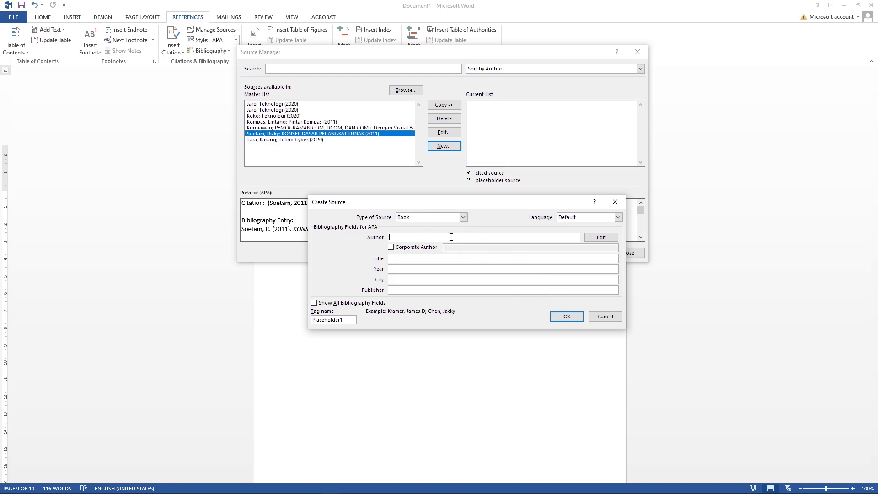
{"action": "type", "text": "Paro"}
{"action": "key", "text": "Tab"}
{"action": "key", "text": "Tab"}
{"action": "key", "text": "Tab"}
{"action": "key", "text": "Tab"}
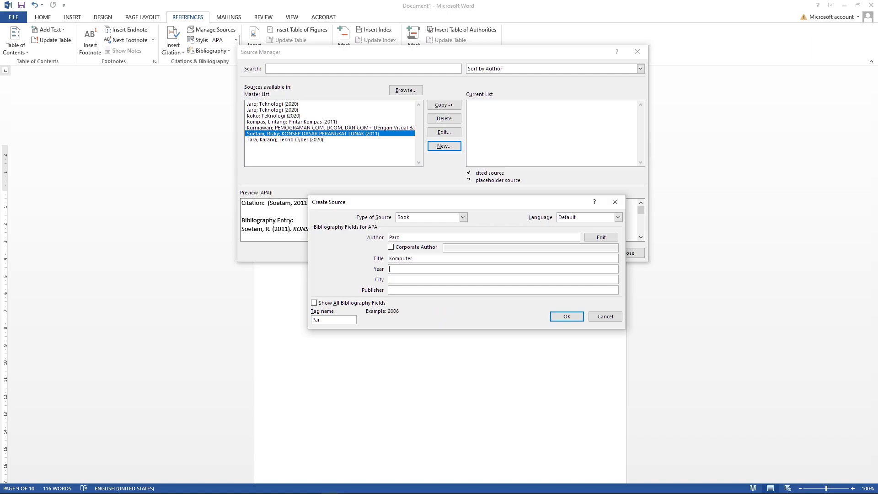
{"action": "type", "text": "2020"}
{"action": "key", "text": "Tab"}
{"action": "key", "text": "Tab"}
{"action": "left_click", "coordinate": [567, 316]}
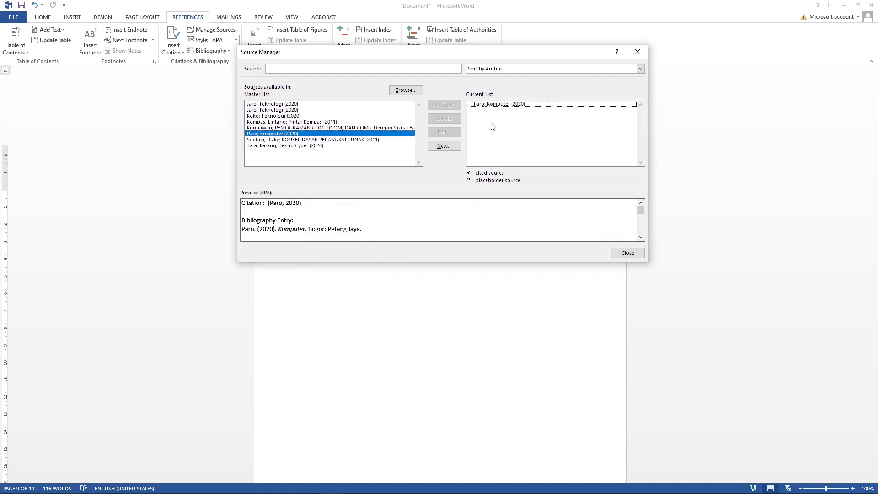
Copy the sources PEMOGRAMAN COM, DCOM, DAN COM+ Dengan Visual Basic 6, KONSEP DASAR PERANGKAT LUNAK and Pintar Kompas into the document's current source list
{"action": "left_click", "coordinate": [498, 105]}
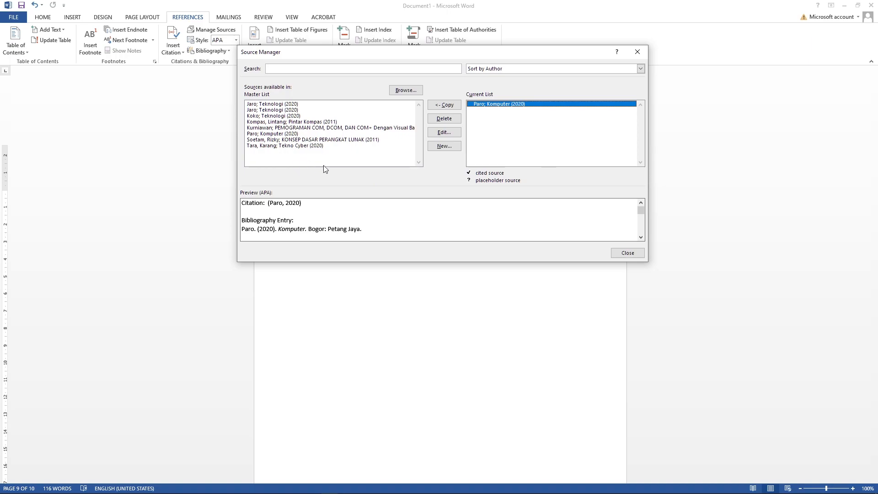
{"action": "left_click", "coordinate": [284, 128]}
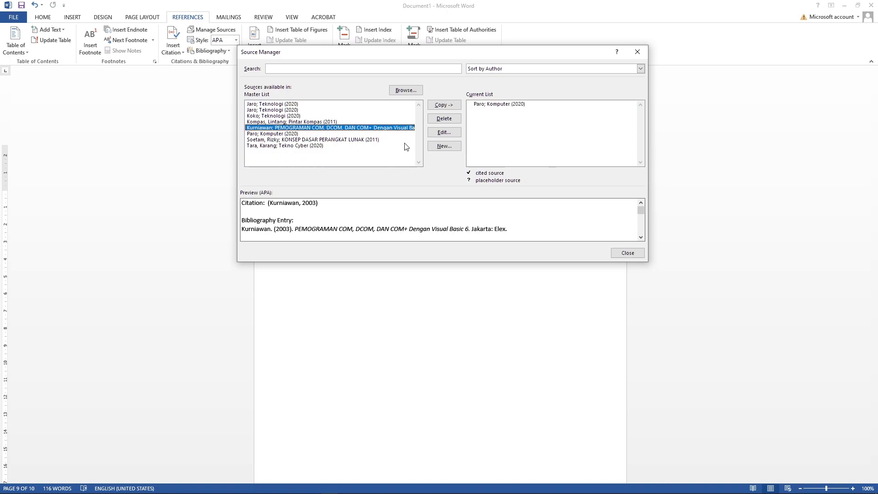
{"action": "left_click", "coordinate": [437, 105]}
{"action": "left_click", "coordinate": [545, 105]}
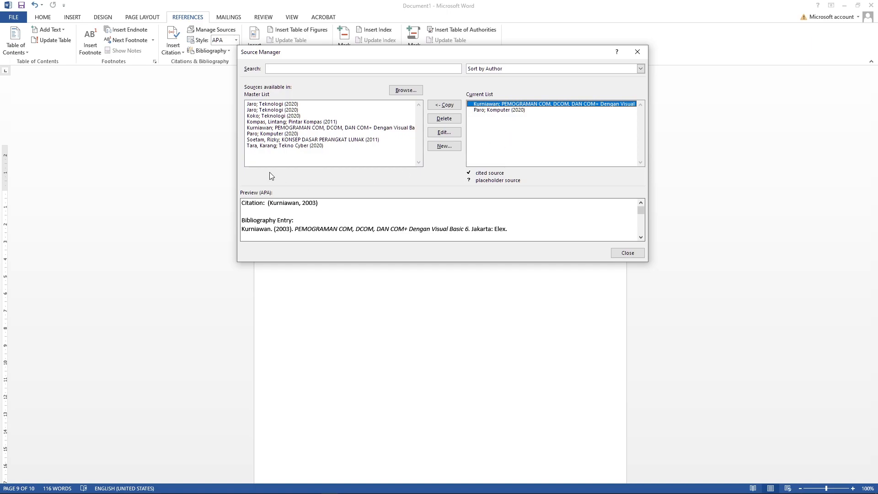
{"action": "left_click", "coordinate": [273, 140]}
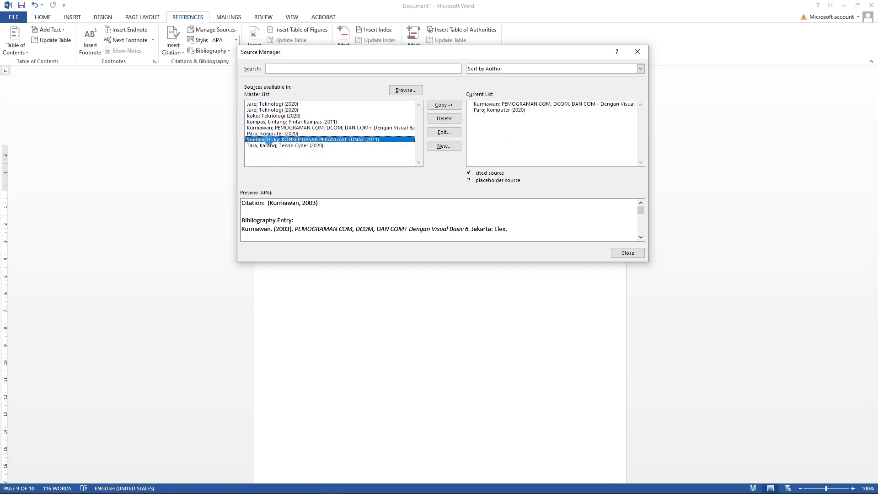
{"action": "left_click", "coordinate": [443, 105]}
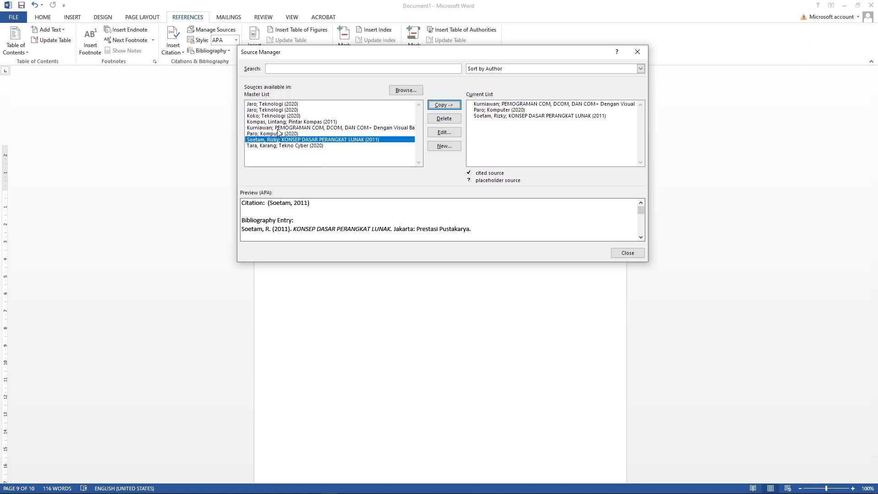
{"action": "left_click", "coordinate": [279, 123]}
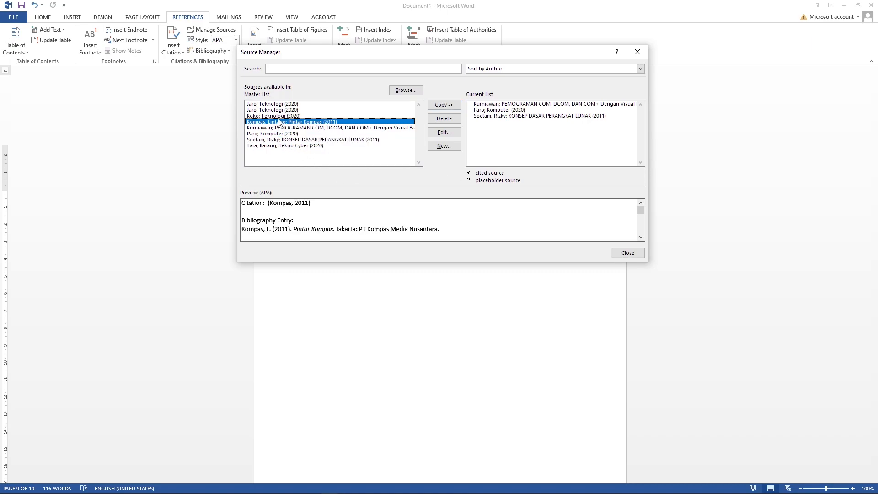
{"action": "left_click", "coordinate": [445, 105]}
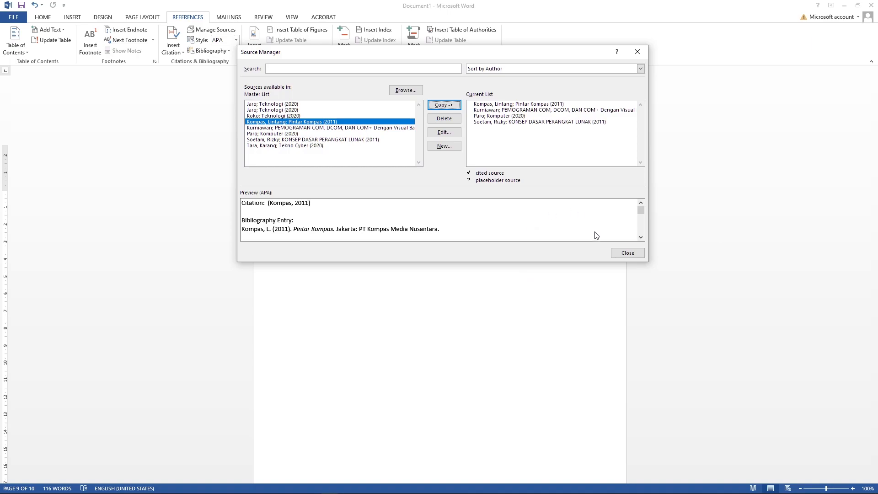
{"action": "left_click", "coordinate": [630, 254]}
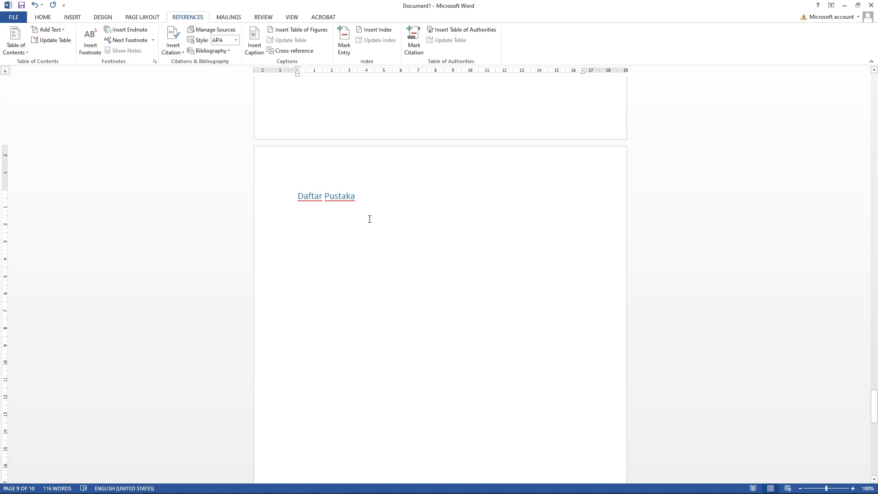
Insert the built-in Bibliography layout with its own heading below the Daftar Pustaka heading
{"action": "left_click", "coordinate": [223, 49]}
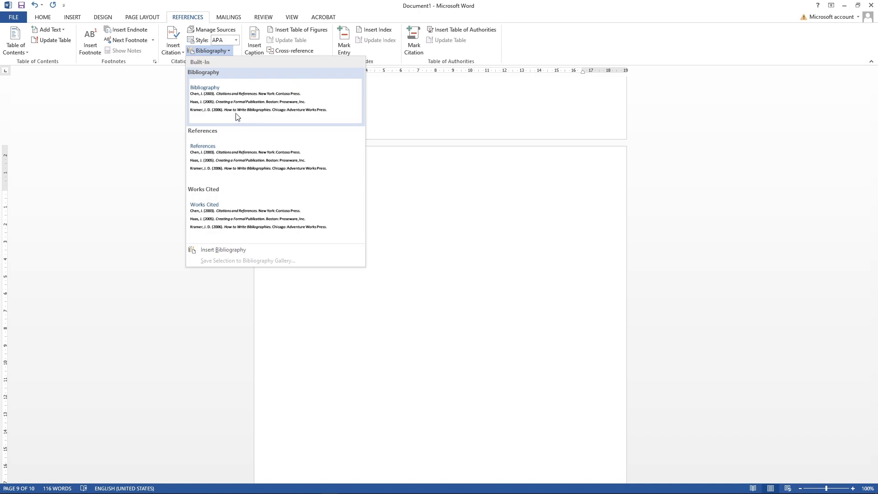
{"action": "left_click", "coordinate": [236, 106]}
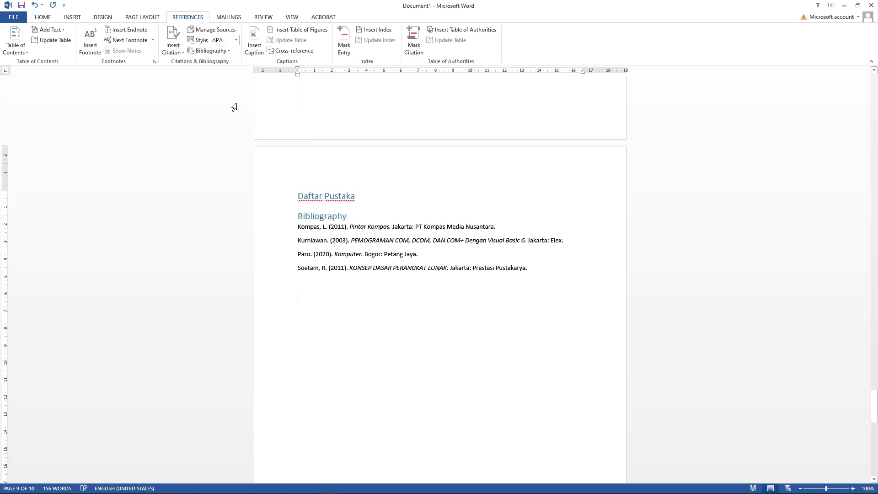
{"action": "scroll", "coordinate": [439, 255], "scroll_direction": "down", "scroll_amount": 1}
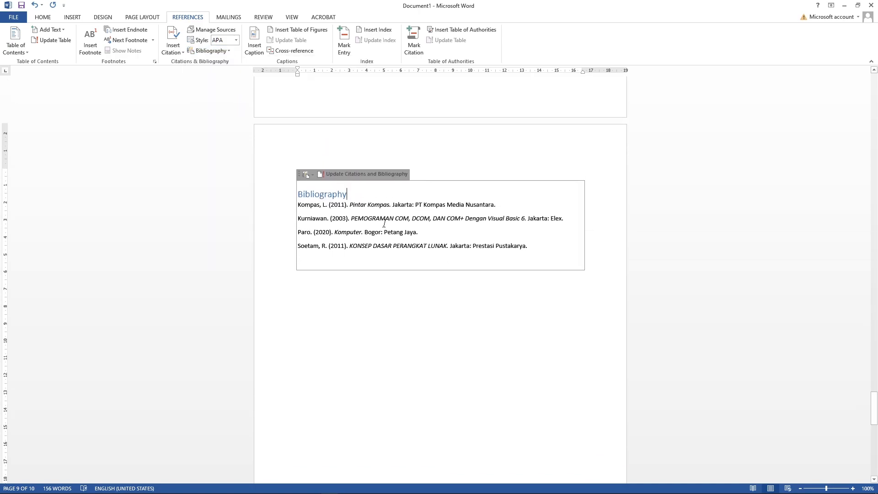
Delete the separate Daftar Pustaka heading above the inserted bibliography
{"action": "left_click", "coordinate": [361, 152]}
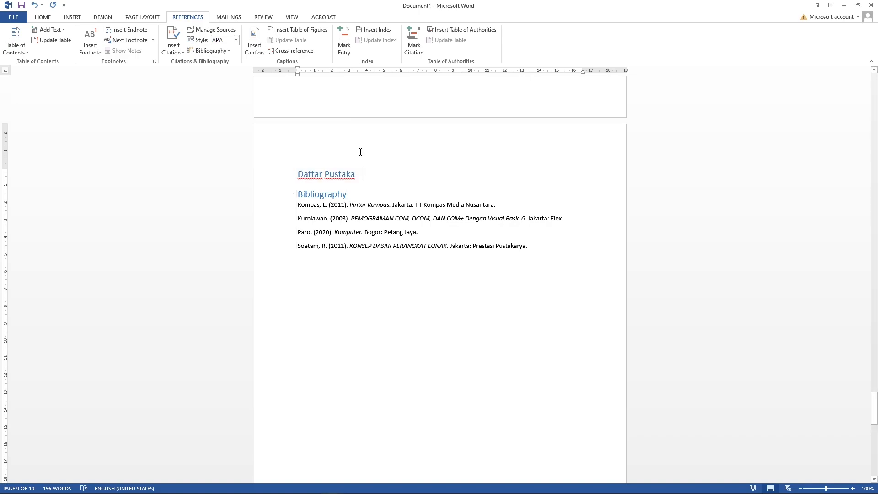
{"action": "left_click", "coordinate": [357, 174]}
{"action": "left_click_drag", "start_coordinate": [357, 175], "coordinate": [294, 174]}
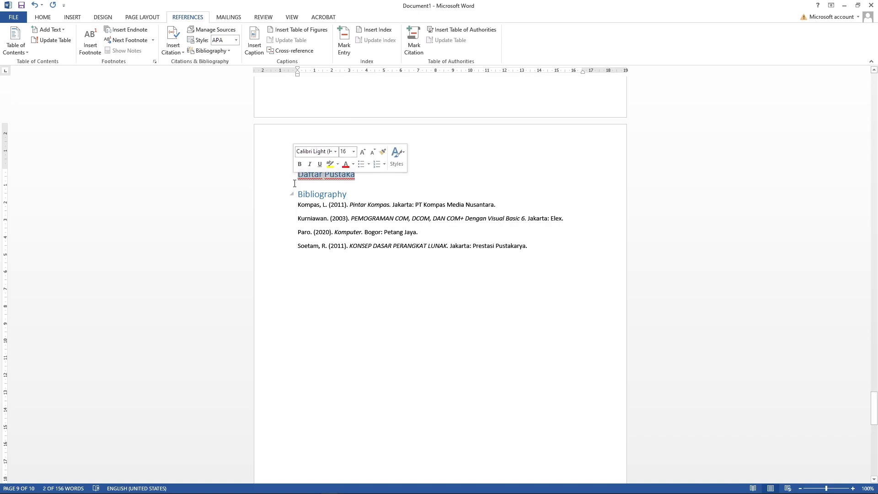
{"action": "key", "text": "Delete"}
{"action": "key", "text": "BackSpace"}
Rename the Bibliography heading of the inserted reference list as Daftar Pustaka
{"action": "scroll", "coordinate": [337, 212], "scroll_direction": "down", "scroll_amount": 6}
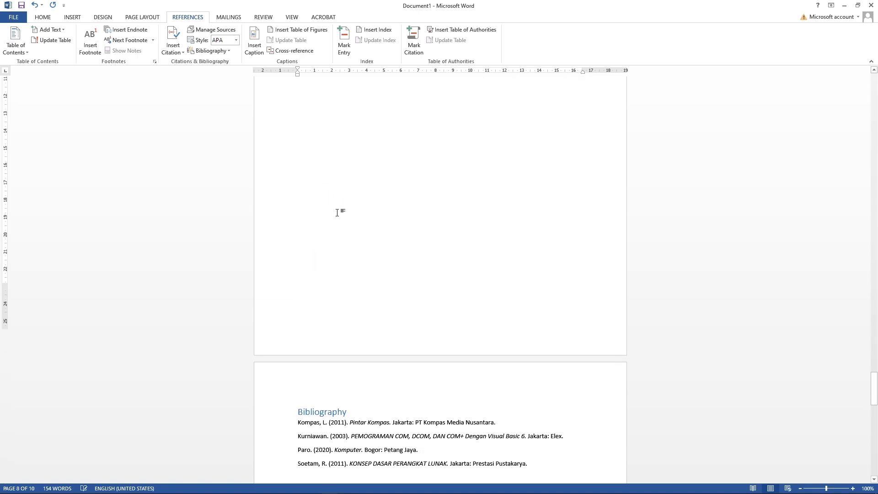
{"action": "left_click", "coordinate": [352, 276]}
{"action": "left_click_drag", "start_coordinate": [352, 277], "coordinate": [297, 275]}
{"action": "type", "text": "D"}
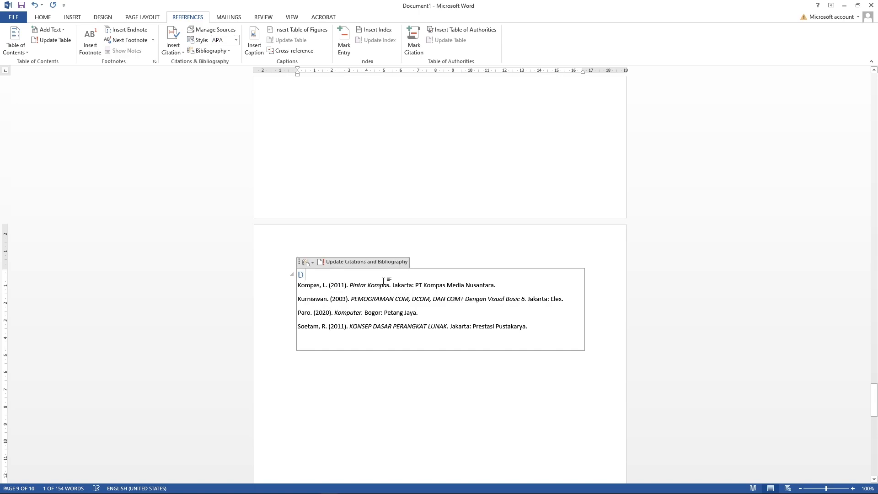
{"action": "type", "text": "aftar Pus"}
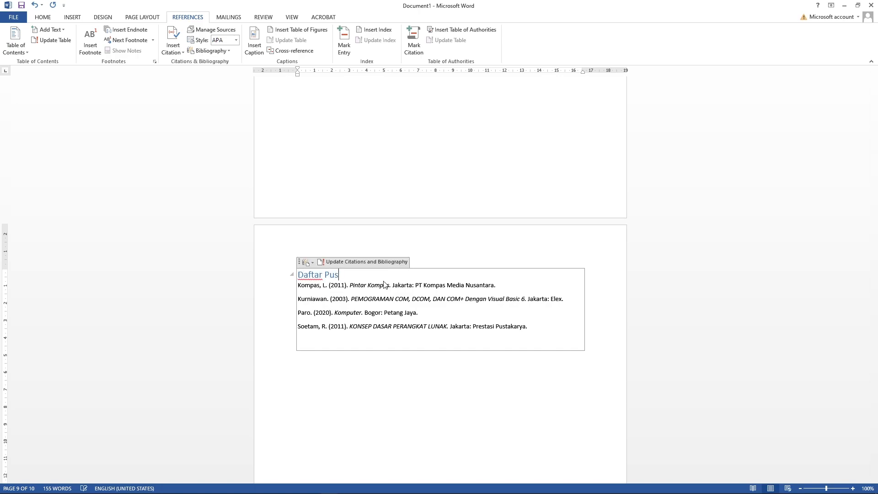
{"action": "type", "text": "taka"}
{"action": "left_click", "coordinate": [514, 328]}
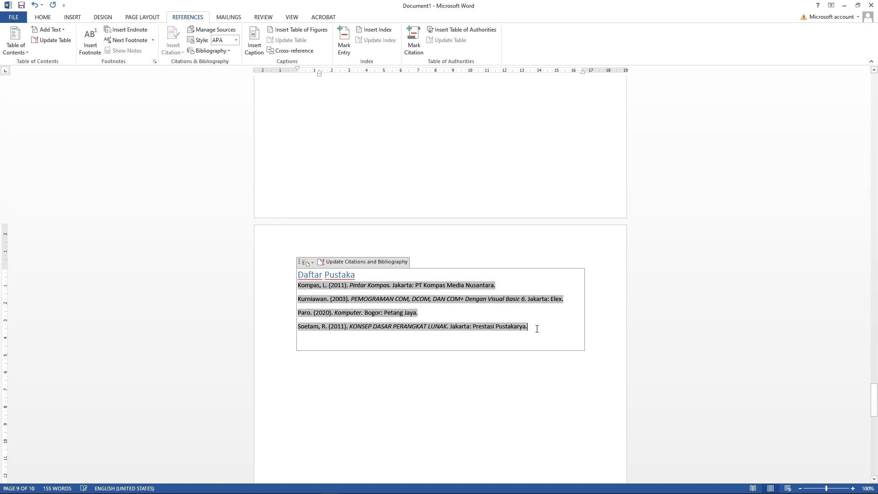
{"action": "left_click", "coordinate": [507, 345]}
Start a new line below the Index heading on the document's last page
{"action": "scroll", "coordinate": [443, 330], "scroll_direction": "down", "scroll_amount": 8}
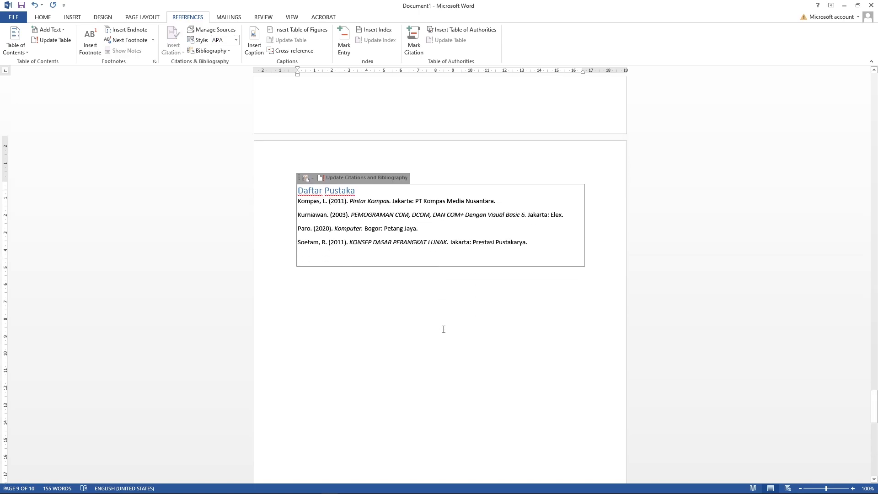
{"action": "scroll", "coordinate": [440, 324], "scroll_direction": "down", "scroll_amount": 4}
{"action": "left_click", "coordinate": [364, 300]}
{"action": "key", "text": "Return"}
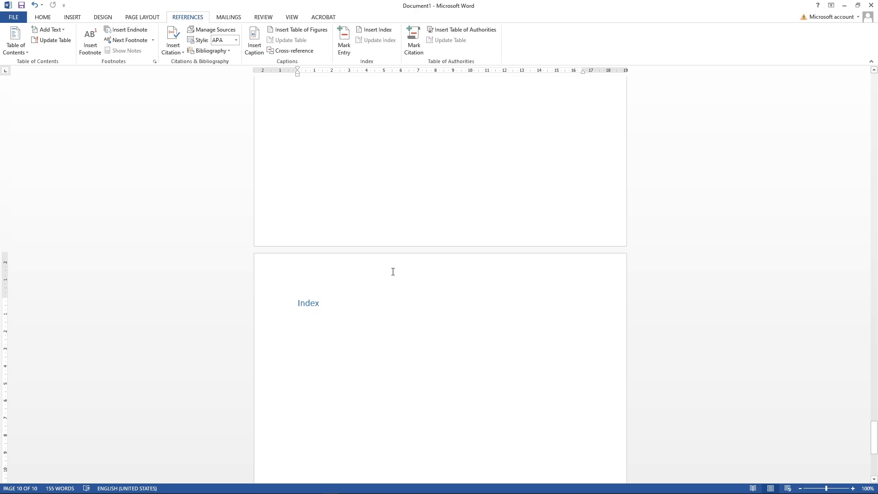
Add the terms PSU, CPU, RAM, Motherboard and WIFI on separate lines between heading 1.2 Rumusan Masalah Penulisan and the motherboard picture
{"action": "left_click_drag", "start_coordinate": [875, 442], "coordinate": [875, 436]}
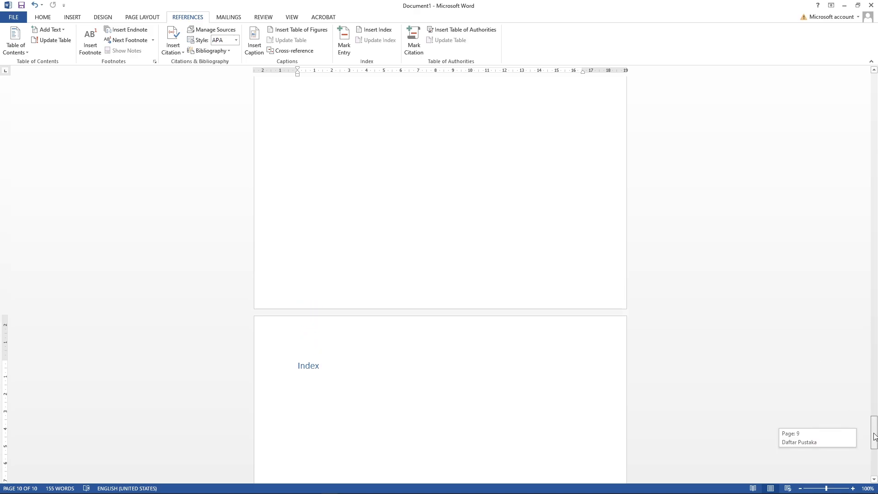
{"action": "left_click_drag", "start_coordinate": [875, 425], "coordinate": [808, 161]}
{"action": "scroll", "coordinate": [464, 305], "scroll_direction": "up", "scroll_amount": 5}
{"action": "scroll", "coordinate": [463, 305], "scroll_direction": "down", "scroll_amount": 3}
{"action": "left_click", "coordinate": [438, 226]}
{"action": "key", "text": "Return"}
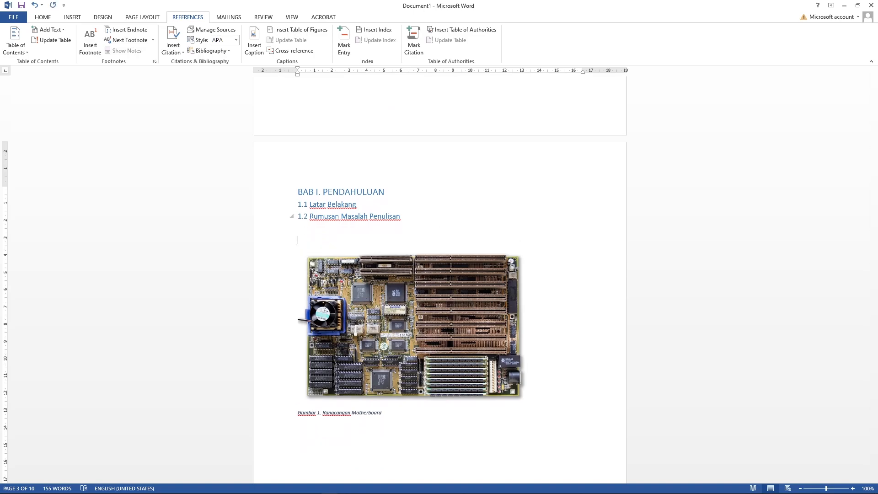
{"action": "key", "text": "Return"}
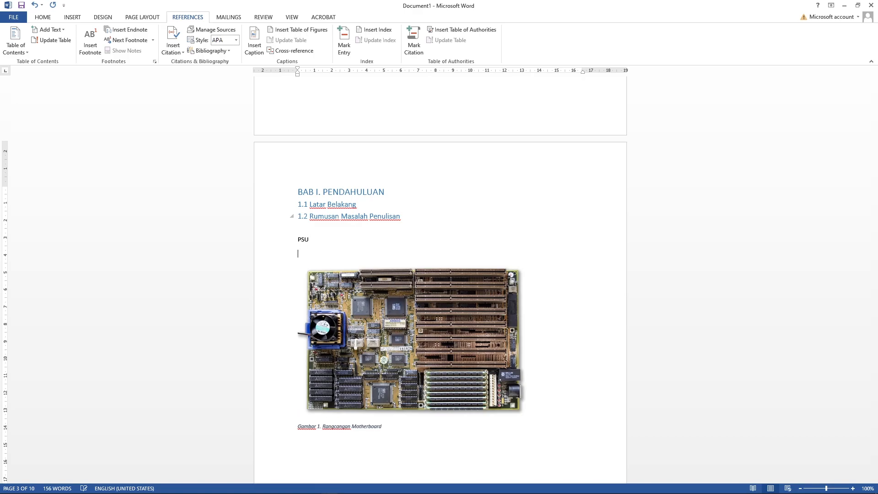
{"action": "type", "text": "CPU"}
{"action": "key", "text": "Return"}
{"action": "type", "text": "RAM"}
{"action": "key", "text": "Return"}
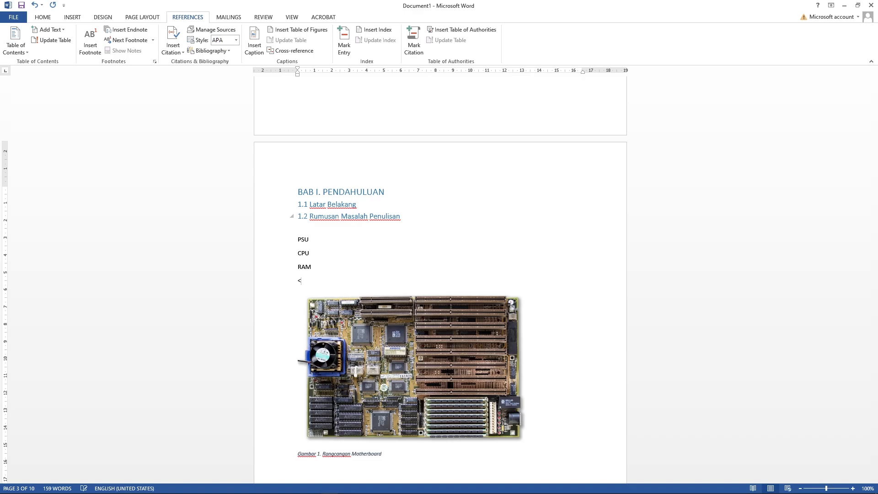
{"action": "type", "text": "Motherboard"}
{"action": "key", "text": "Return"}
{"action": "type", "text": "WIFI"}
Copy the terms RAM, Motherboard and WIFI below heading 2.2 Analisis Masalah and add UX and UEFI on new lines beneath them
{"action": "scroll", "coordinate": [323, 260], "scroll_direction": "down", "scroll_amount": 2}
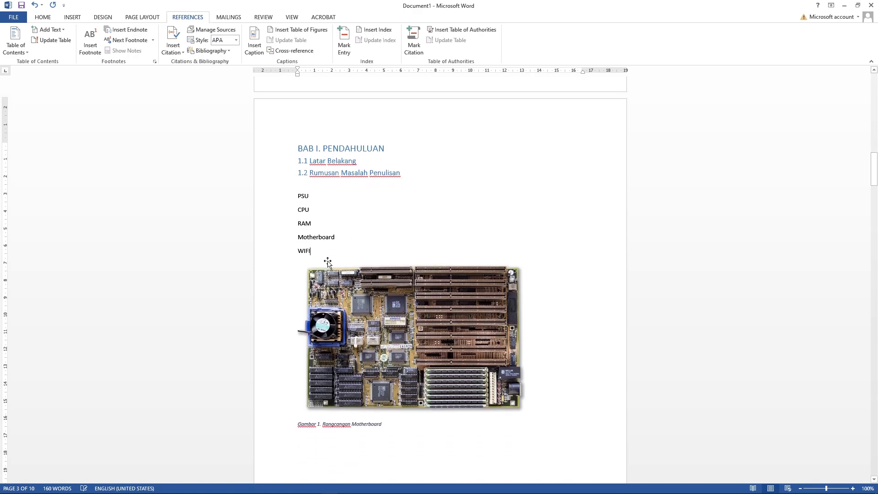
{"action": "left_click_drag", "start_coordinate": [324, 251], "coordinate": [289, 226]}
{"action": "key", "text": "ctrl+c"}
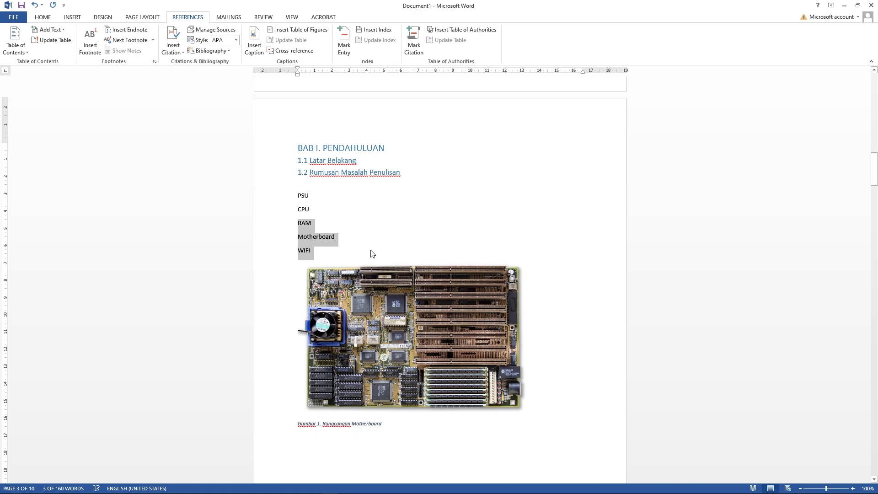
{"action": "scroll", "coordinate": [381, 296], "scroll_direction": "down", "scroll_amount": 10}
{"action": "left_click", "coordinate": [316, 182]}
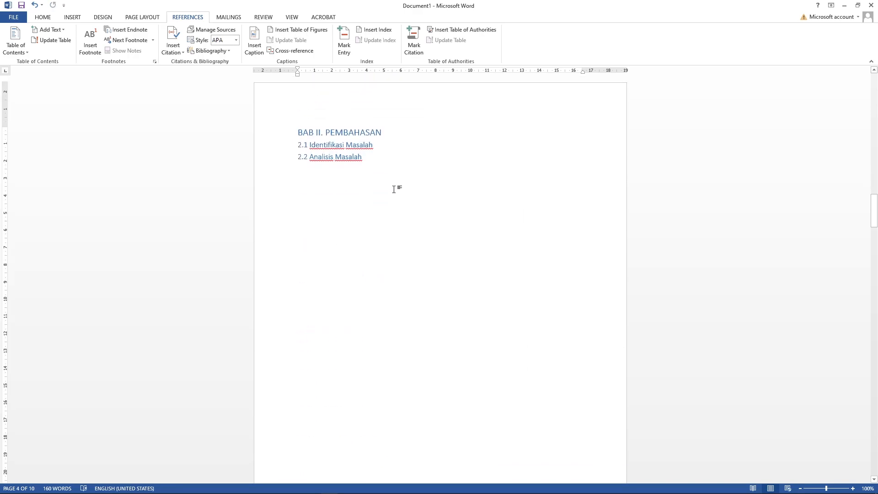
{"action": "key", "text": "Return"}
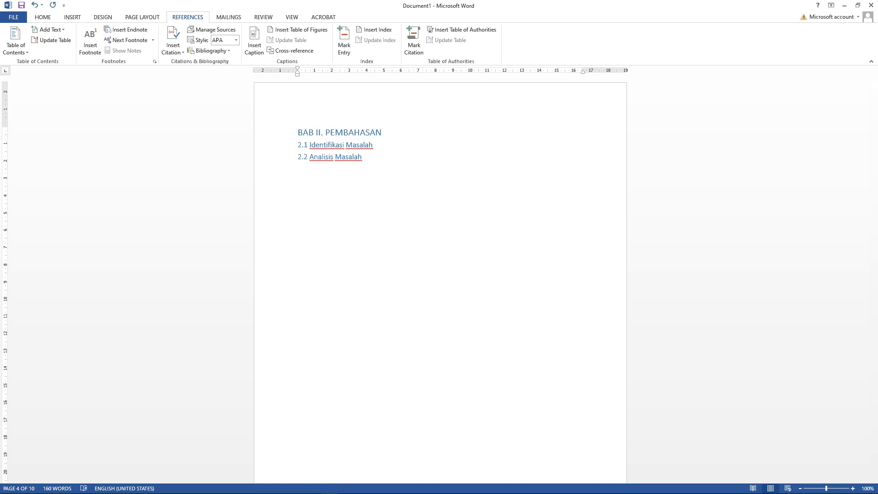
{"action": "key", "text": "ctrl+v"}
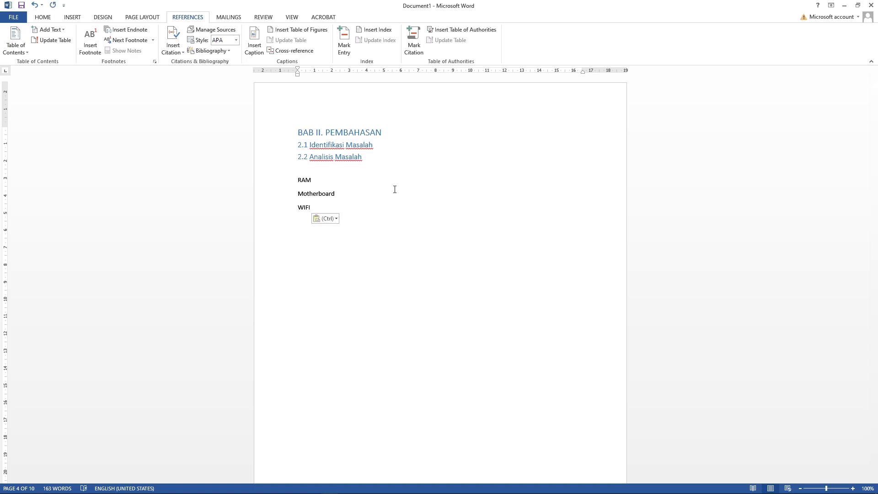
{"action": "type", "text": "UX"}
Copy the terms WIFI, UX and UEFI below heading 3.2 Hardware and add AI and Photoshop on new lines beneath them
{"action": "left_click_drag", "start_coordinate": [308, 229], "coordinate": [294, 210]}
{"action": "key", "text": "ctrl+c"}
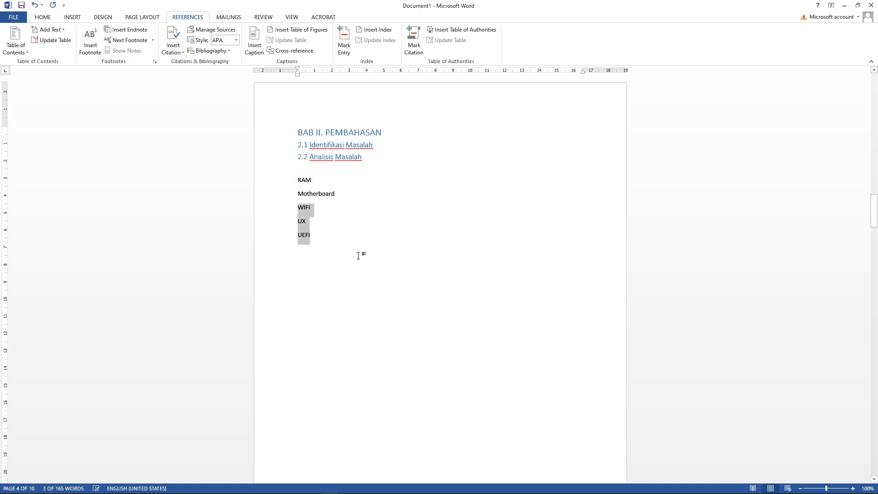
{"action": "scroll", "coordinate": [355, 267], "scroll_direction": "down", "scroll_amount": 10}
{"action": "left_click", "coordinate": [354, 285]}
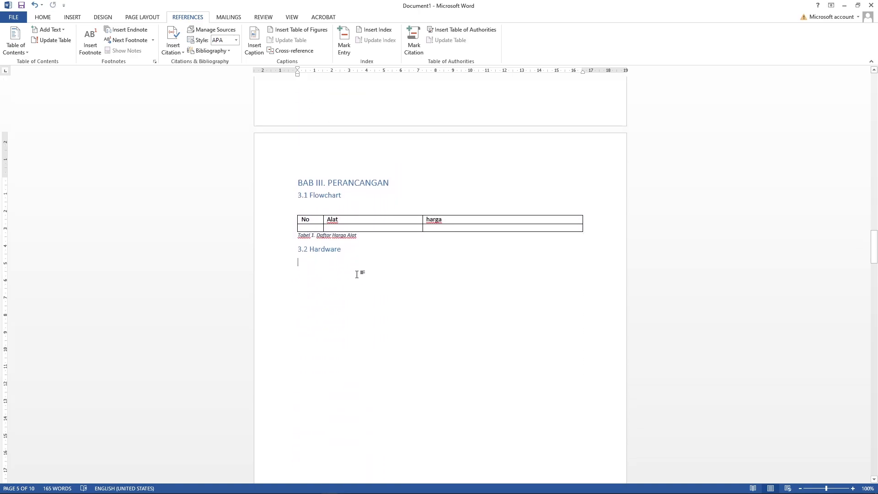
{"action": "key", "text": "ctrl+v"}
{"action": "key", "text": "Return"}
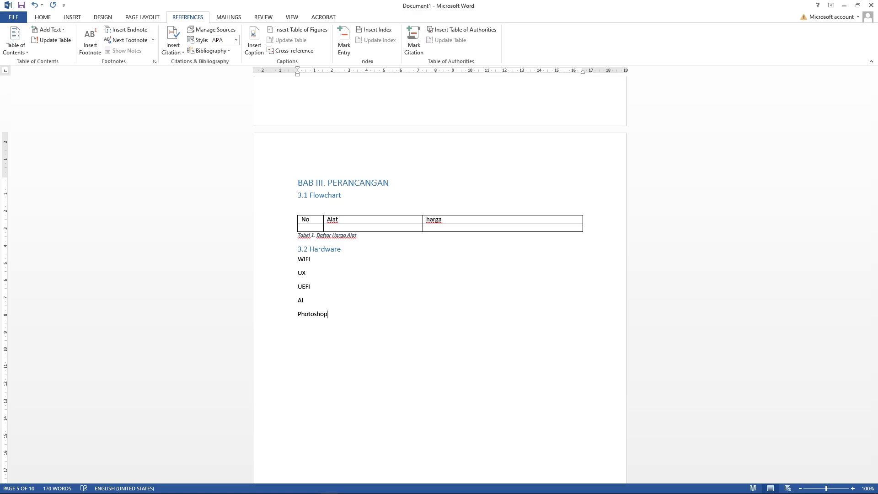
Mark the term PSU in BAB I as an index entry referring to the current page
{"action": "scroll", "coordinate": [337, 298], "scroll_direction": "down", "scroll_amount": 10}
{"action": "scroll", "coordinate": [353, 240], "scroll_direction": "up", "scroll_amount": 4}
{"action": "scroll", "coordinate": [353, 240], "scroll_direction": "up", "scroll_amount": 5}
{"action": "left_click_drag", "start_coordinate": [874, 242], "coordinate": [875, 161]}
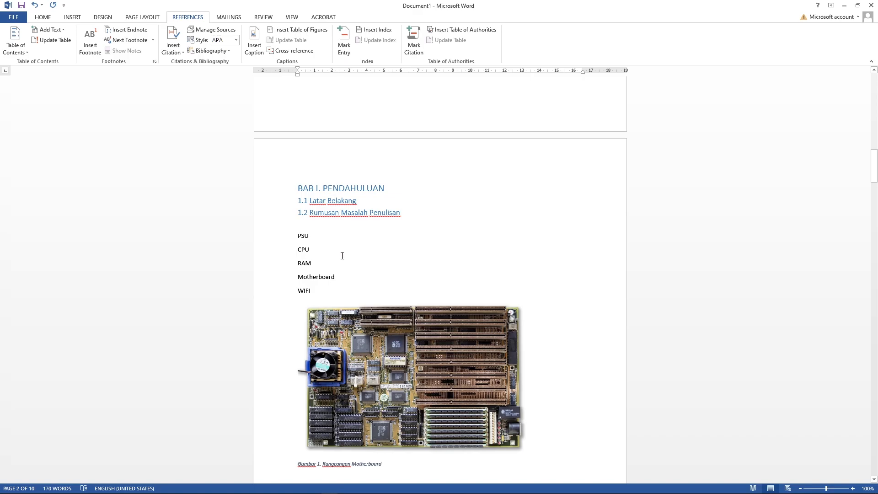
{"action": "left_click_drag", "start_coordinate": [298, 235], "coordinate": [312, 236]}
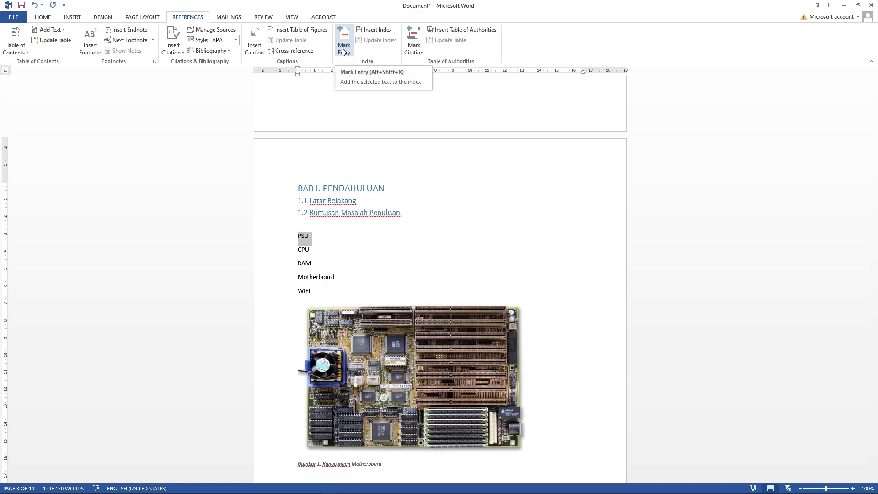
{"action": "left_click", "coordinate": [343, 48]}
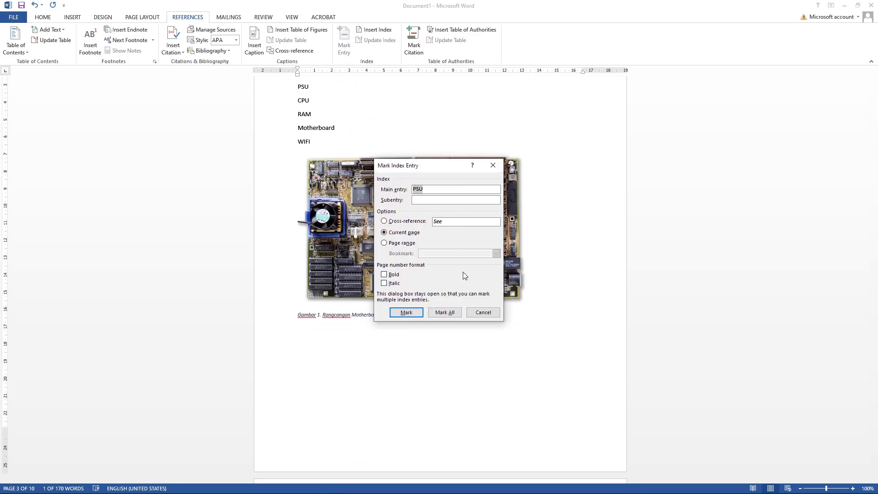
{"action": "left_click", "coordinate": [406, 313]}
{"action": "left_click", "coordinate": [482, 313]}
{"action": "scroll", "coordinate": [369, 208], "scroll_direction": "up", "scroll_amount": 2}
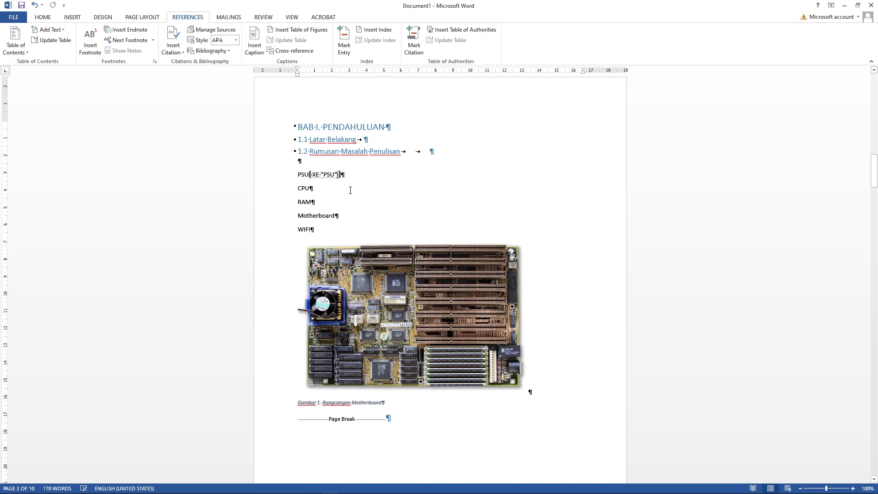
Mark the term CPU in BAB I as an index entry referring to the current page
{"action": "left_click", "coordinate": [308, 191]}
{"action": "left_click_drag", "start_coordinate": [297, 188], "coordinate": [311, 188]}
{"action": "left_click", "coordinate": [344, 41]}
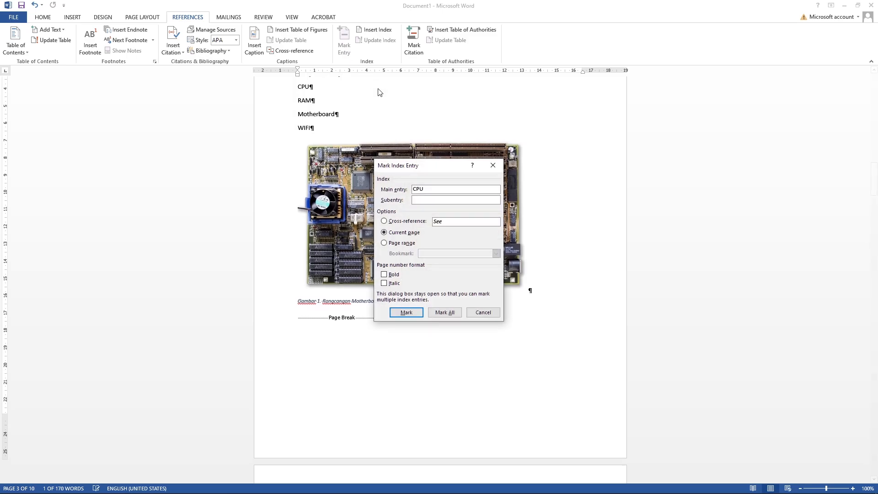
{"action": "left_click", "coordinate": [407, 312]}
{"action": "left_click", "coordinate": [483, 312]}
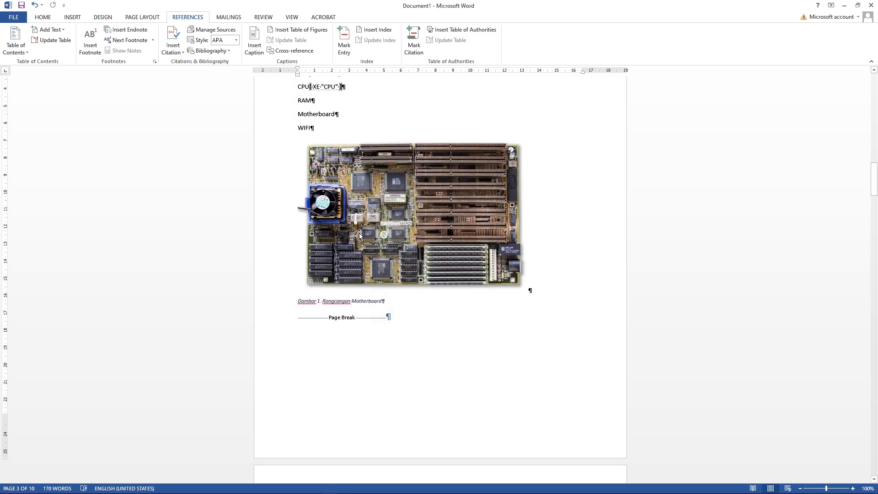
Mark the term RAM in BAB I as an index entry referring to the current page
{"action": "scroll", "coordinate": [359, 235], "scroll_direction": "up", "scroll_amount": 3}
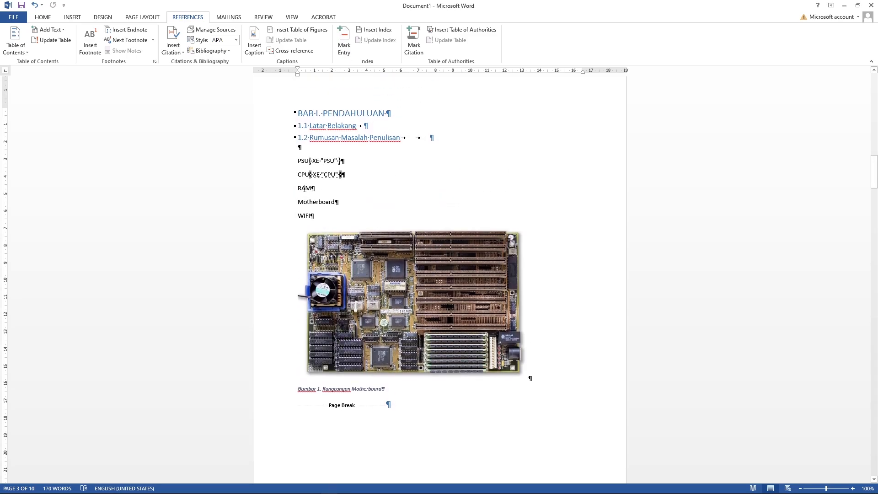
{"action": "left_click_drag", "start_coordinate": [308, 189], "coordinate": [315, 189]}
{"action": "left_click", "coordinate": [344, 41]}
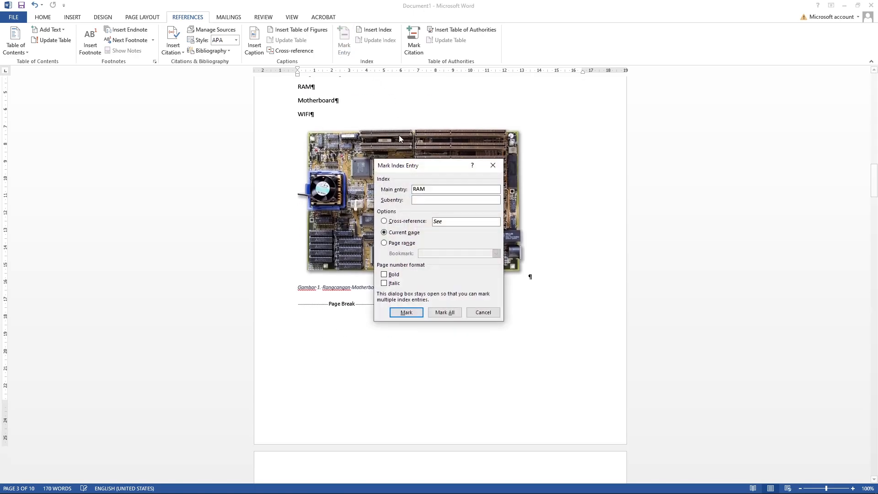
{"action": "left_click", "coordinate": [406, 313]}
{"action": "left_click", "coordinate": [484, 312]}
Mark the term Motherboard in BAB I as an index entry referring to the current page
{"action": "scroll", "coordinate": [389, 366], "scroll_direction": "up", "scroll_amount": 4}
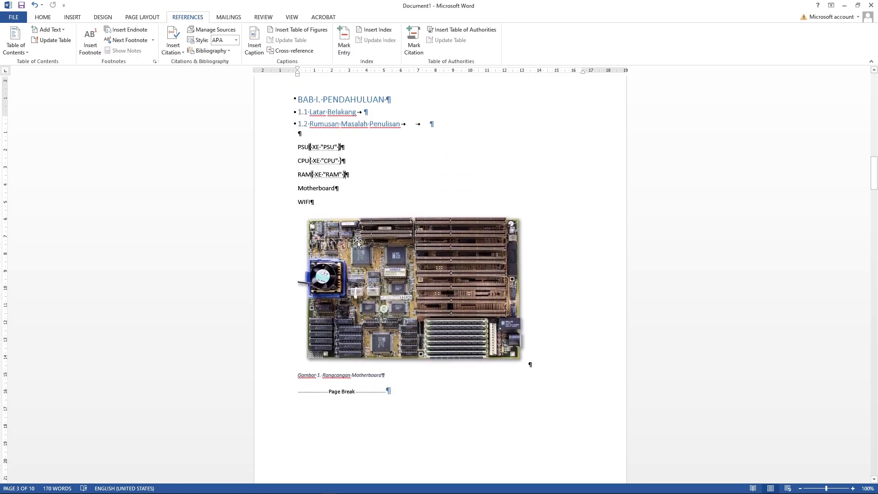
{"action": "left_click_drag", "start_coordinate": [297, 212], "coordinate": [337, 212]}
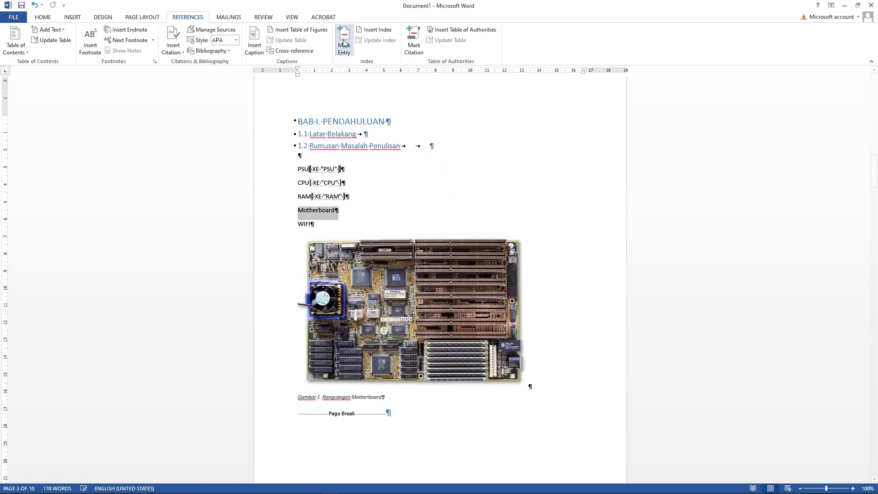
{"action": "left_click", "coordinate": [344, 42]}
{"action": "left_click", "coordinate": [407, 312]}
{"action": "left_click", "coordinate": [483, 312]}
Mark the term WIFI in BAB I as an index entry referring to the current page
{"action": "scroll", "coordinate": [301, 216], "scroll_direction": "up", "scroll_amount": 4}
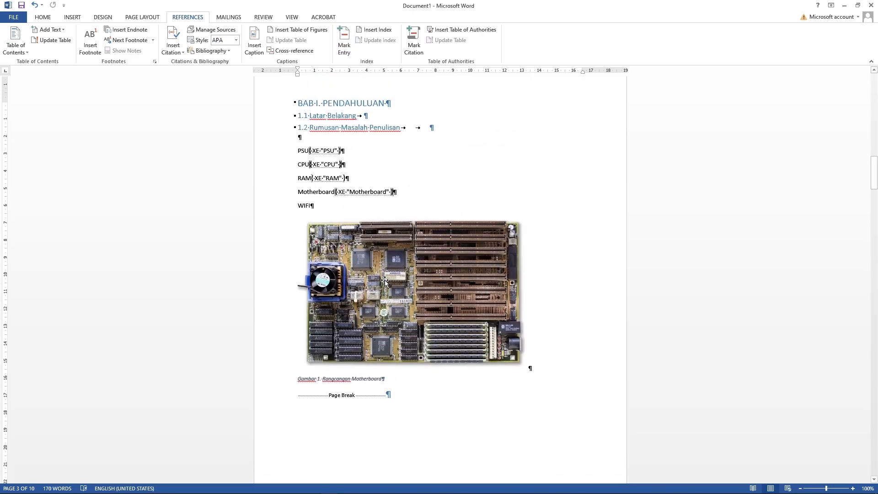
{"action": "left_click_drag", "start_coordinate": [298, 211], "coordinate": [314, 211]}
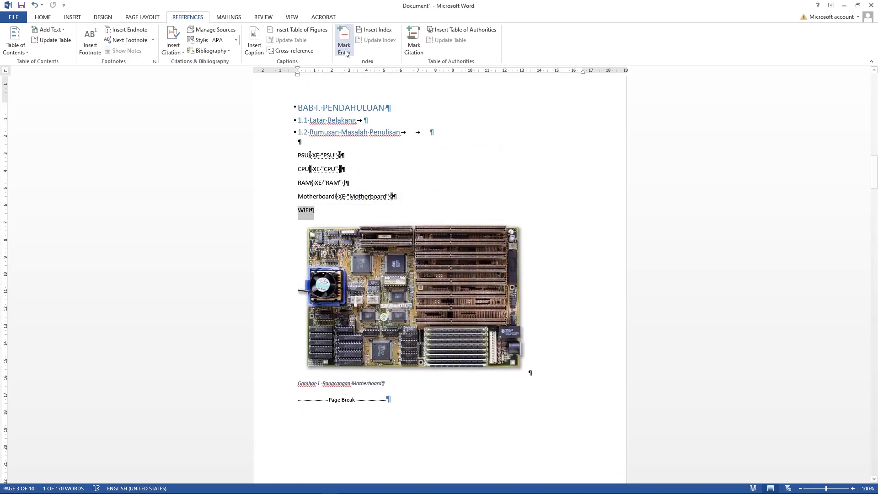
{"action": "left_click", "coordinate": [344, 41]}
{"action": "left_click", "coordinate": [407, 313]}
{"action": "left_click", "coordinate": [483, 312]}
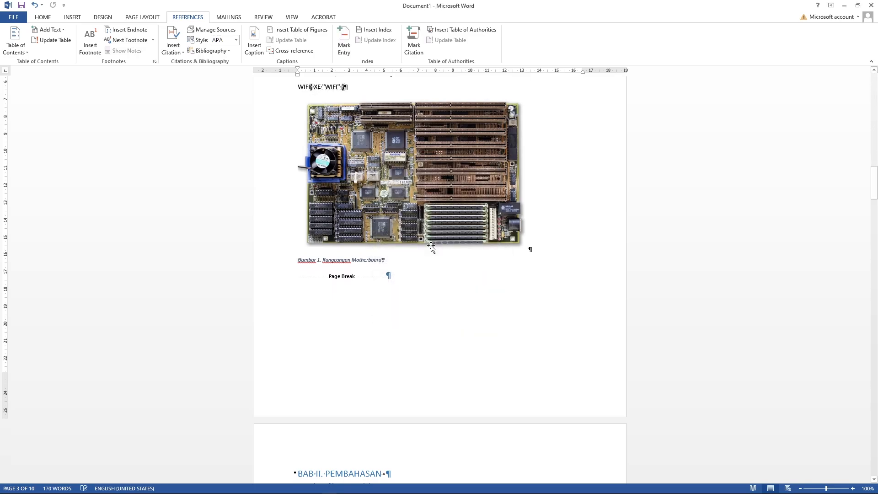
{"action": "scroll", "coordinate": [429, 217], "scroll_direction": "down", "scroll_amount": 7}
{"action": "scroll", "coordinate": [429, 216], "scroll_direction": "down", "scroll_amount": 5}
{"action": "left_click_drag", "start_coordinate": [298, 190], "coordinate": [313, 192]}
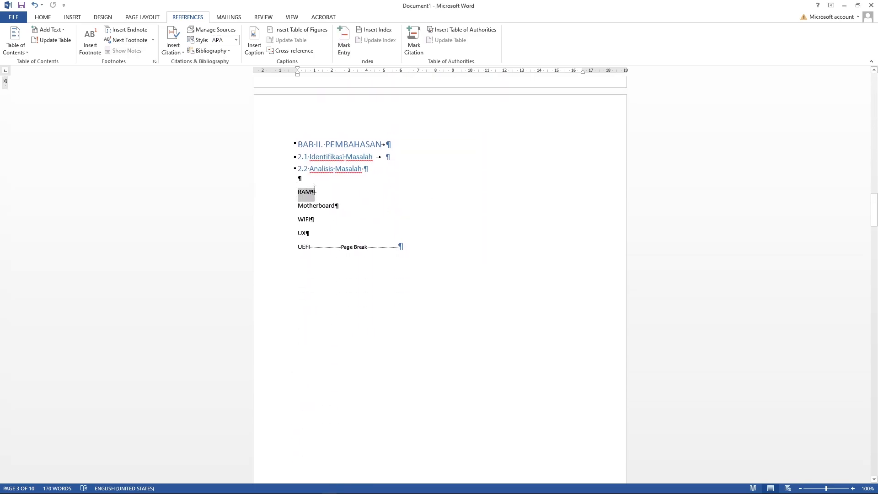
{"action": "left_click", "coordinate": [344, 41]}
{"action": "left_click", "coordinate": [486, 313]}
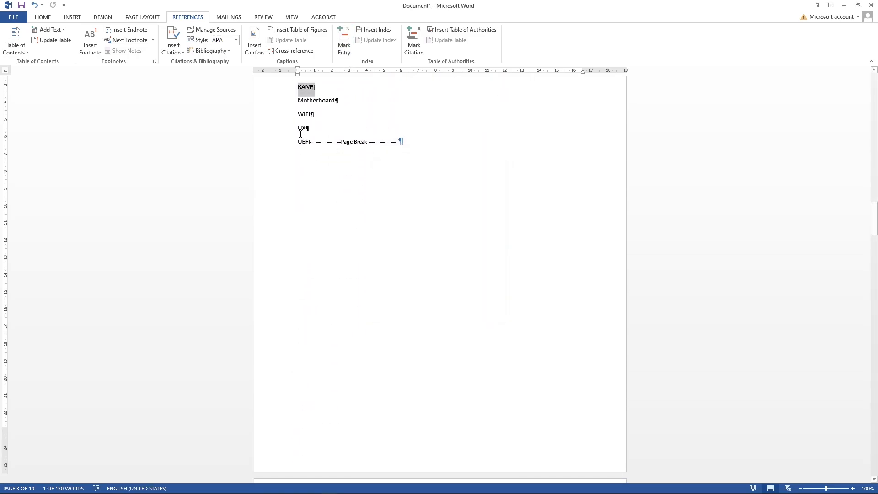
Mark the term RAM below heading 2.2 Analisis Masalah as an index entry referring to the current page
{"action": "left_click", "coordinate": [299, 100]}
{"action": "double_click", "coordinate": [304, 87]}
{"action": "key", "text": "alt+shift+x"}
{"action": "left_click", "coordinate": [407, 312]}
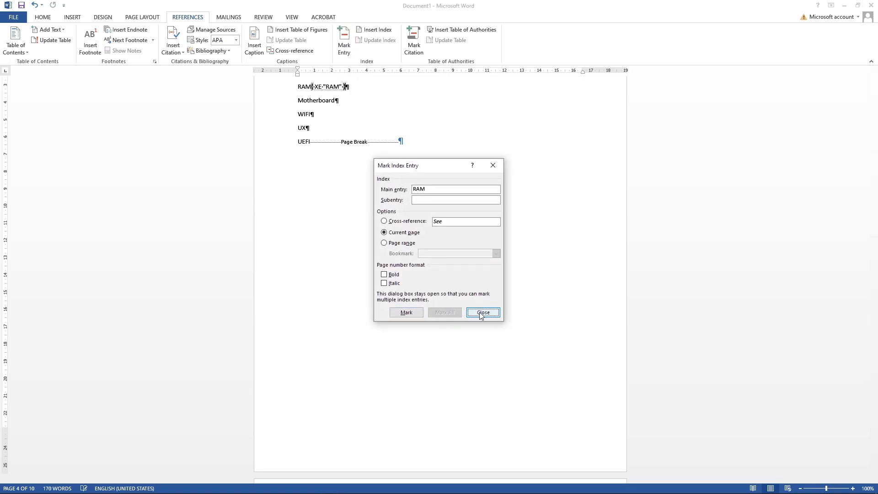
{"action": "left_click", "coordinate": [482, 313]}
Mark the term Motherboard below heading 2.2 Analisis Masalah as an index entry for the current page
{"action": "double_click", "coordinate": [304, 100]}
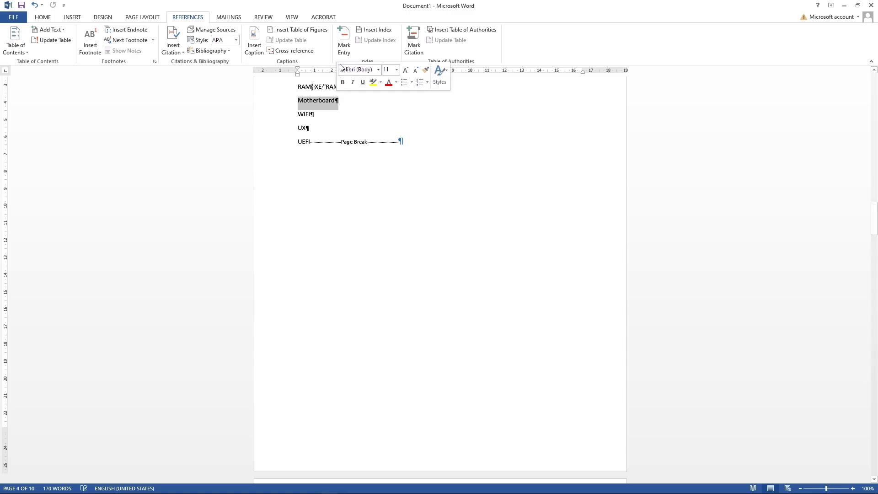
{"action": "key", "text": "alt+shift+x"}
{"action": "left_click", "coordinate": [412, 314]}
{"action": "left_click", "coordinate": [478, 312]}
Mark the term WIFI below heading 2.2 Analisis Masalah as an index entry referring to the current page
{"action": "scroll", "coordinate": [380, 196], "scroll_direction": "up", "scroll_amount": 5}
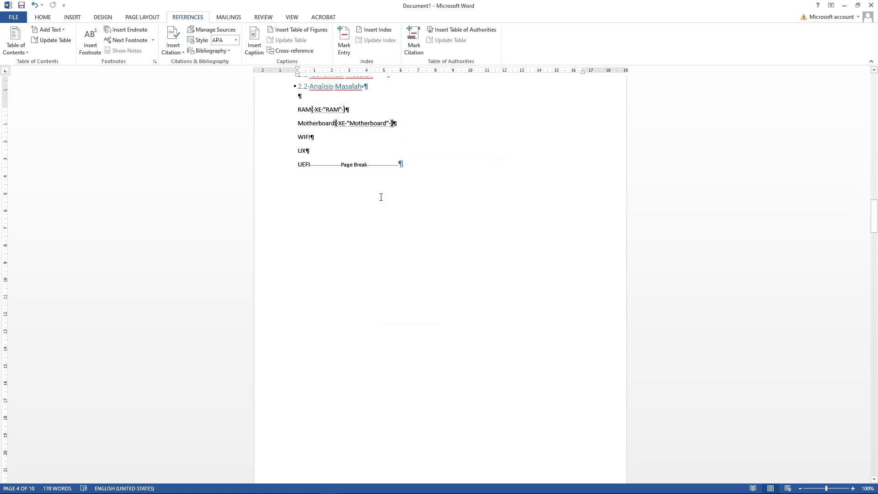
{"action": "double_click", "coordinate": [300, 210]}
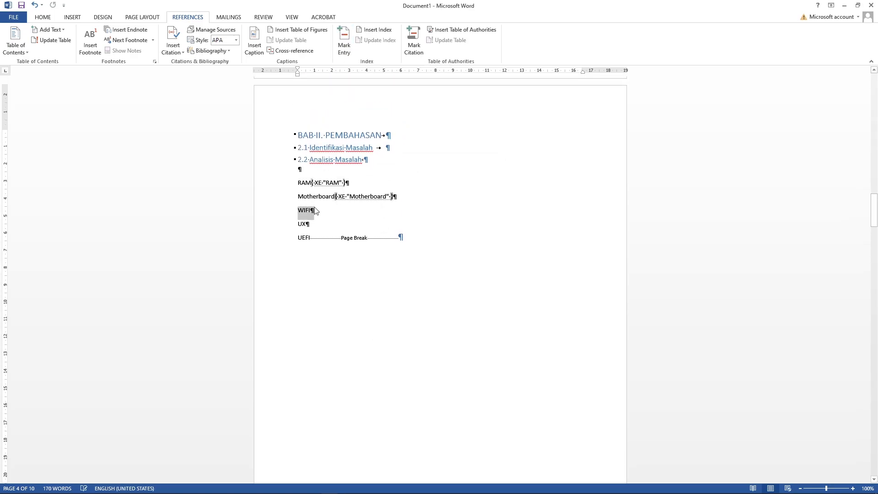
{"action": "left_click", "coordinate": [344, 41]}
{"action": "left_click", "coordinate": [410, 313]}
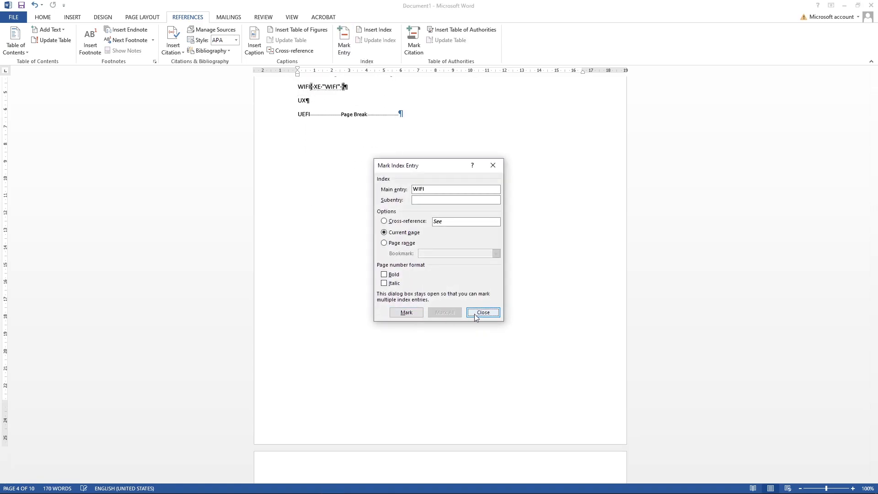
{"action": "left_click", "coordinate": [476, 313]}
Mark the term UX below heading 2.2 Analisis Masalah as an index entry for the current page
{"action": "scroll", "coordinate": [379, 249], "scroll_direction": "up", "scroll_amount": 6}
{"action": "double_click", "coordinate": [300, 233]}
{"action": "left_click", "coordinate": [344, 41]}
{"action": "left_click", "coordinate": [407, 313]}
{"action": "left_click", "coordinate": [483, 312]}
Mark the term UEFI below heading 2.2 Analisis Masalah as an index entry for the current page
{"action": "scroll", "coordinate": [298, 210], "scroll_direction": "up", "scroll_amount": 5}
{"action": "double_click", "coordinate": [302, 210]}
{"action": "left_click", "coordinate": [345, 43]}
{"action": "left_click", "coordinate": [406, 313]}
{"action": "left_click", "coordinate": [483, 312]}
Mark the term WIFI below heading 3.2 Hardware as an index entry referring to the current page
{"action": "scroll", "coordinate": [394, 255], "scroll_direction": "down", "scroll_amount": 8}
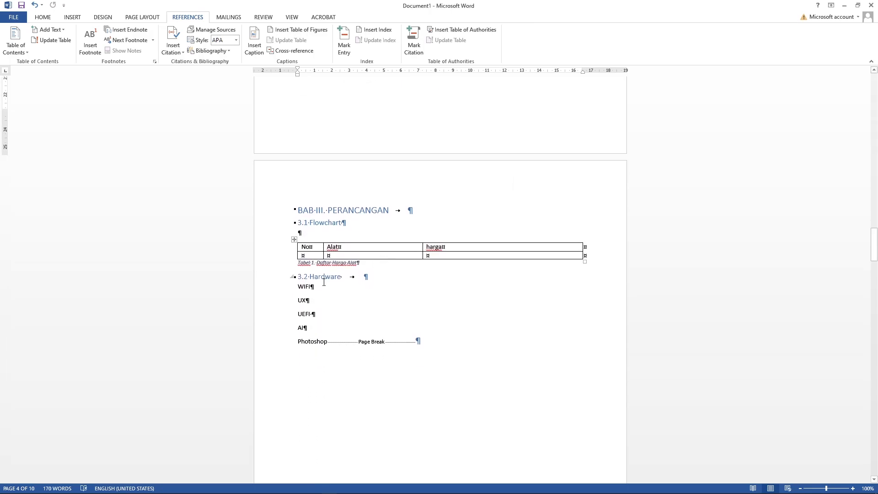
{"action": "left_click_drag", "start_coordinate": [298, 286], "coordinate": [315, 287]}
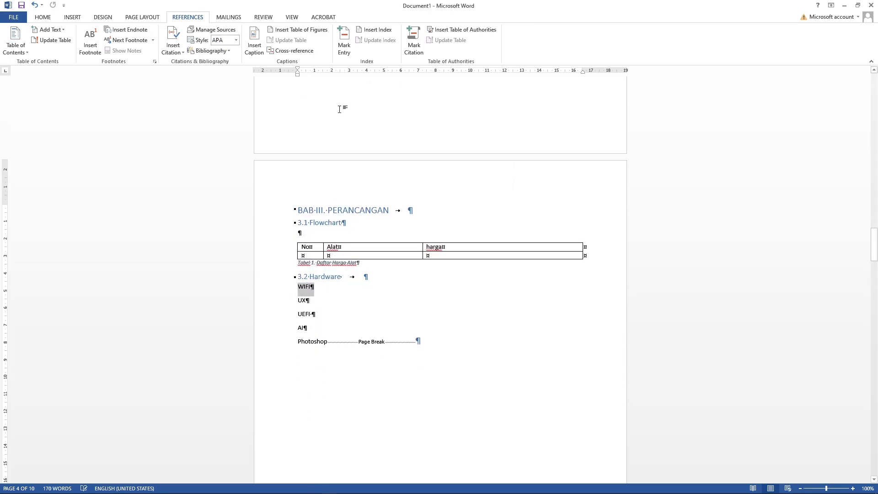
{"action": "left_click", "coordinate": [343, 43]}
{"action": "left_click", "coordinate": [407, 313]}
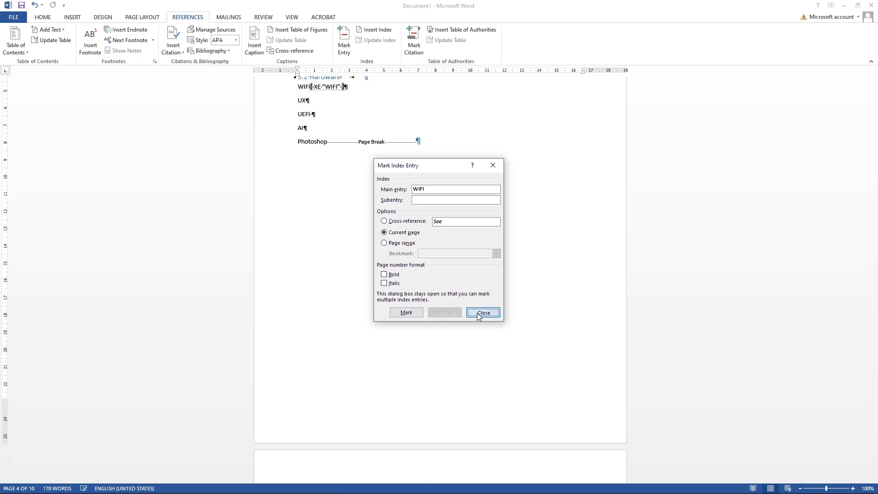
{"action": "left_click", "coordinate": [483, 312]}
Mark the term UX below heading 3.2 Hardware as an index entry referring to the current page
{"action": "left_click_drag", "start_coordinate": [298, 210], "coordinate": [311, 211]}
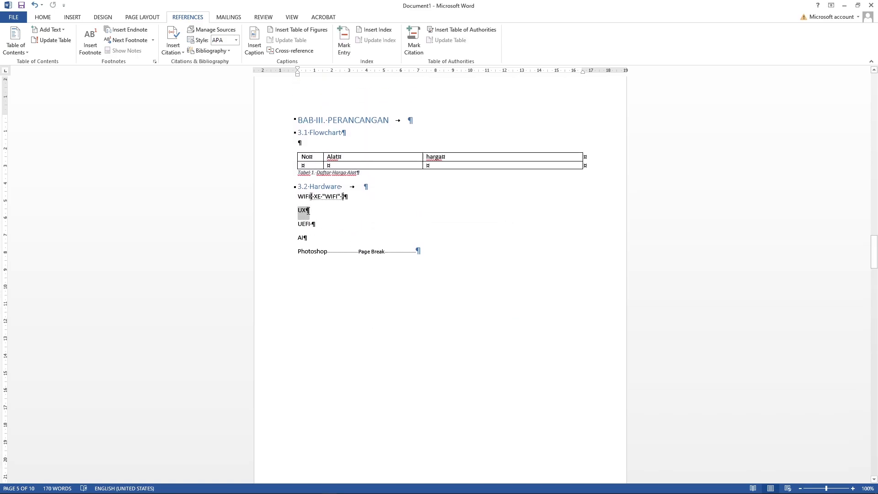
{"action": "left_click", "coordinate": [343, 43]}
{"action": "left_click", "coordinate": [406, 312]}
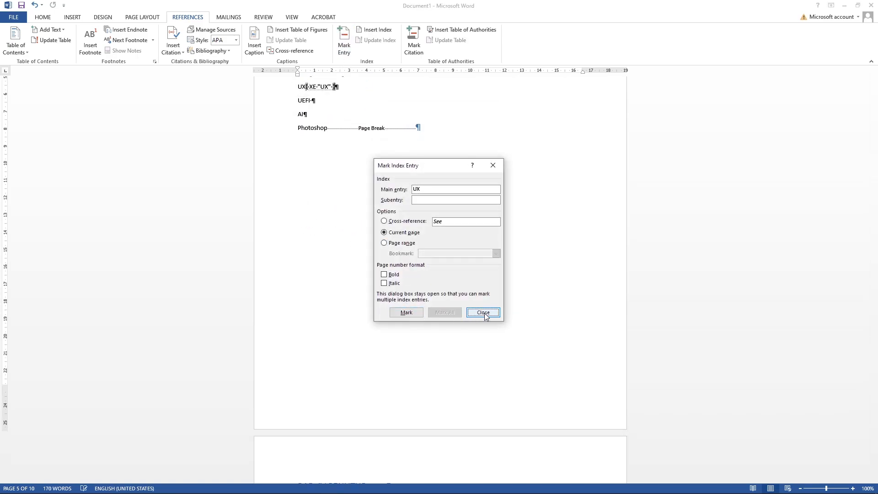
{"action": "left_click", "coordinate": [483, 312]}
Mark the term UEFI below heading 3.2 Hardware as an index entry for the current page
{"action": "scroll", "coordinate": [301, 220], "scroll_direction": "up", "scroll_amount": 3}
{"action": "left_click_drag", "start_coordinate": [298, 210], "coordinate": [312, 210]}
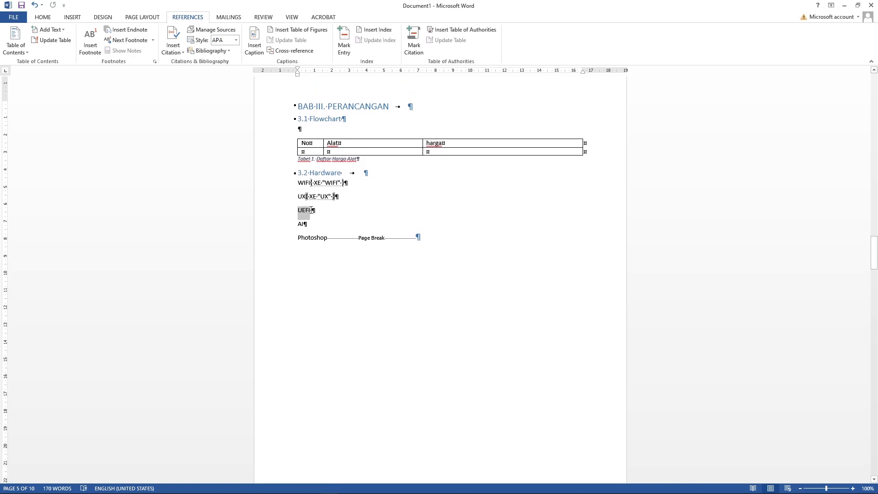
{"action": "left_click", "coordinate": [343, 43]}
{"action": "left_click", "coordinate": [405, 314]}
{"action": "left_click", "coordinate": [496, 314]}
Mark the term AI below heading 3.2 Hardware as an index entry referring to the current page
{"action": "scroll", "coordinate": [306, 247], "scroll_direction": "up", "scroll_amount": 4}
{"action": "left_click_drag", "start_coordinate": [299, 233], "coordinate": [305, 233]}
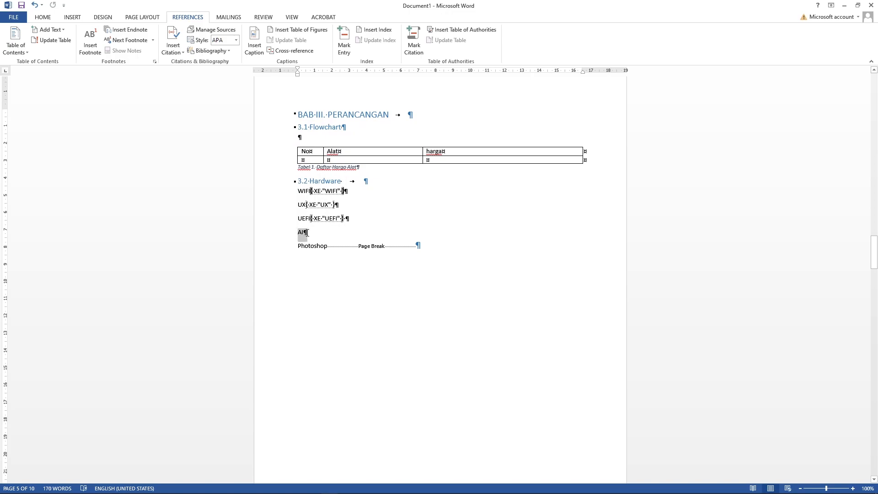
{"action": "left_click", "coordinate": [344, 42]}
{"action": "left_click", "coordinate": [405, 313]}
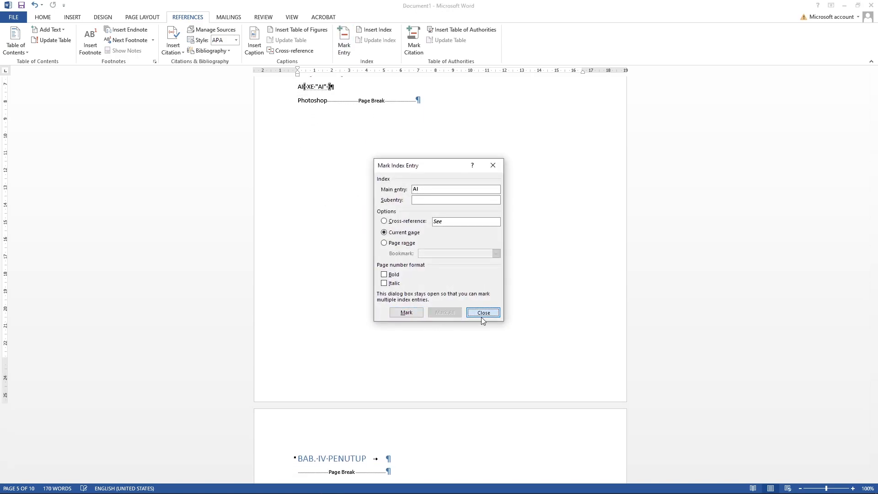
{"action": "left_click", "coordinate": [482, 314]}
Mark the term Photoshop below heading 3.2 Hardware as an index entry for the current page
{"action": "scroll", "coordinate": [320, 247], "scroll_direction": "up", "scroll_amount": 4}
{"action": "left_click_drag", "start_coordinate": [298, 211], "coordinate": [328, 211]}
{"action": "left_click", "coordinate": [351, 42]}
{"action": "left_click", "coordinate": [405, 313]}
{"action": "left_click", "coordinate": [477, 314]}
Start an index in the empty paragraph below the Index heading on the last page and set it to 1 column
{"action": "scroll", "coordinate": [474, 316], "scroll_direction": "up", "scroll_amount": 8}
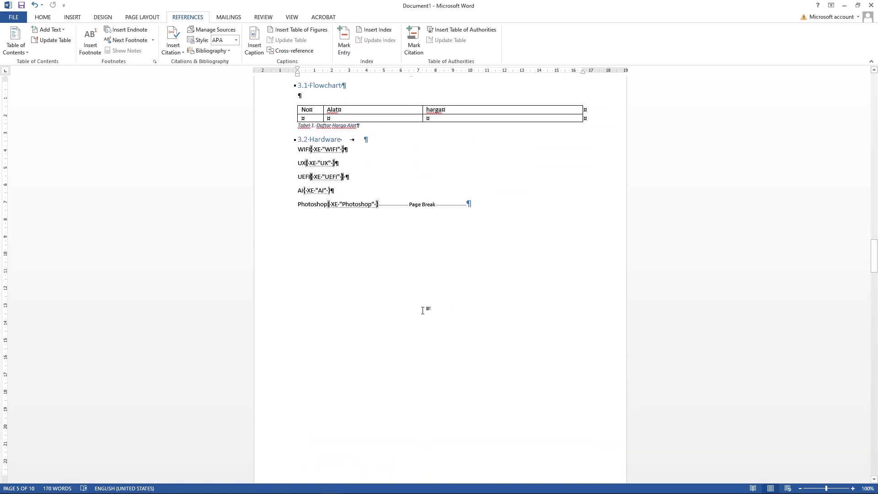
{"action": "scroll", "coordinate": [403, 270], "scroll_direction": "down", "scroll_amount": 6}
{"action": "scroll", "coordinate": [406, 257], "scroll_direction": "down", "scroll_amount": 14}
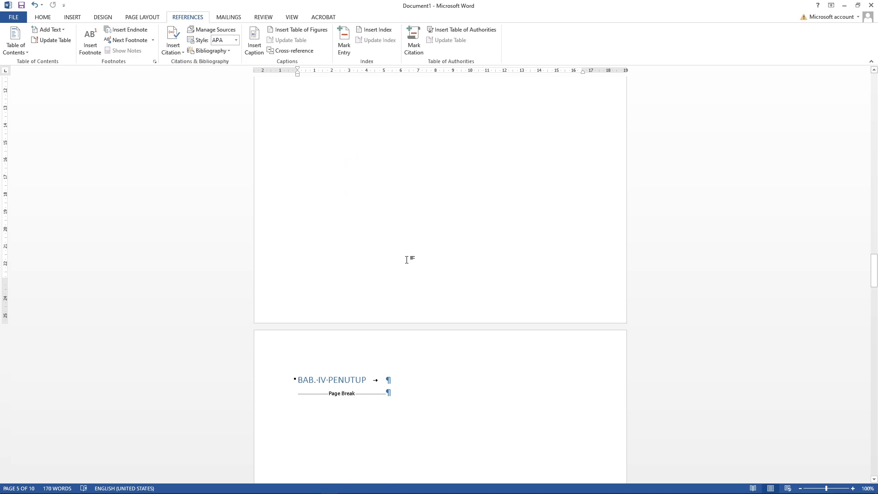
{"action": "scroll", "coordinate": [392, 256], "scroll_direction": "up", "scroll_amount": 6}
{"action": "scroll", "coordinate": [394, 264], "scroll_direction": "down", "scroll_amount": 1}
{"action": "left_click_drag", "start_coordinate": [875, 320], "coordinate": [876, 438]}
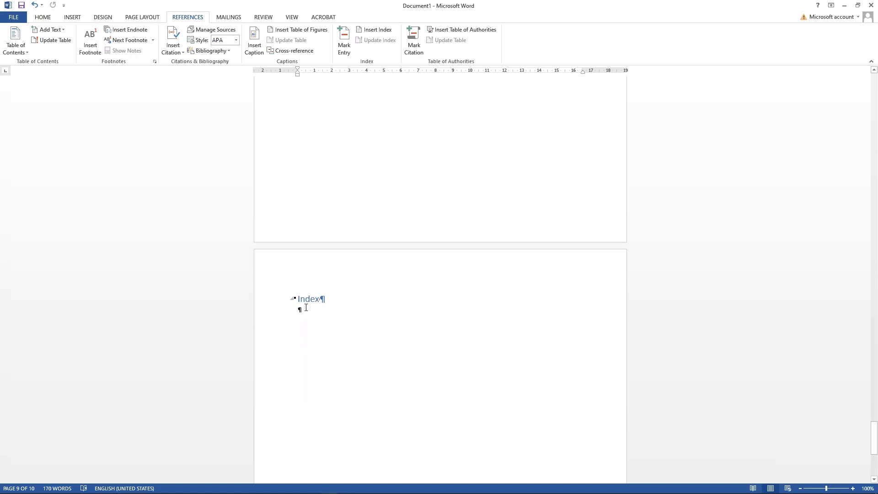
{"action": "left_click", "coordinate": [308, 309]}
{"action": "scroll", "coordinate": [359, 274], "scroll_direction": "down", "scroll_amount": 2}
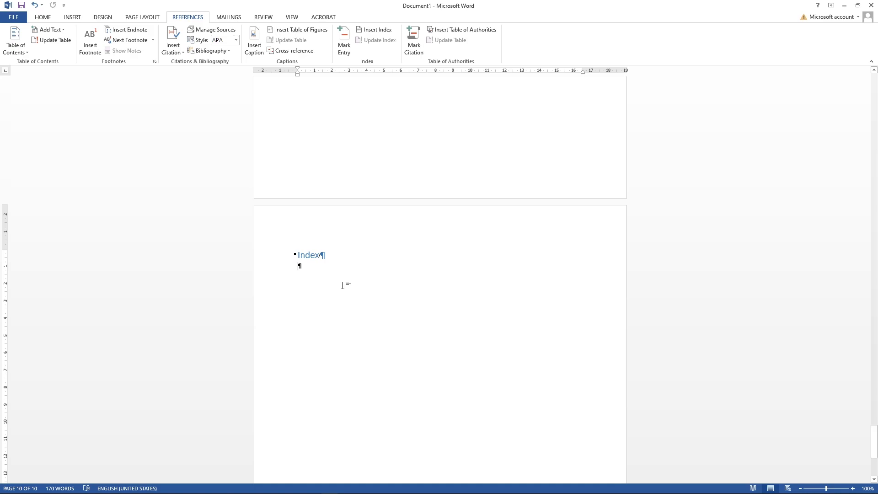
{"action": "left_click", "coordinate": [377, 33]}
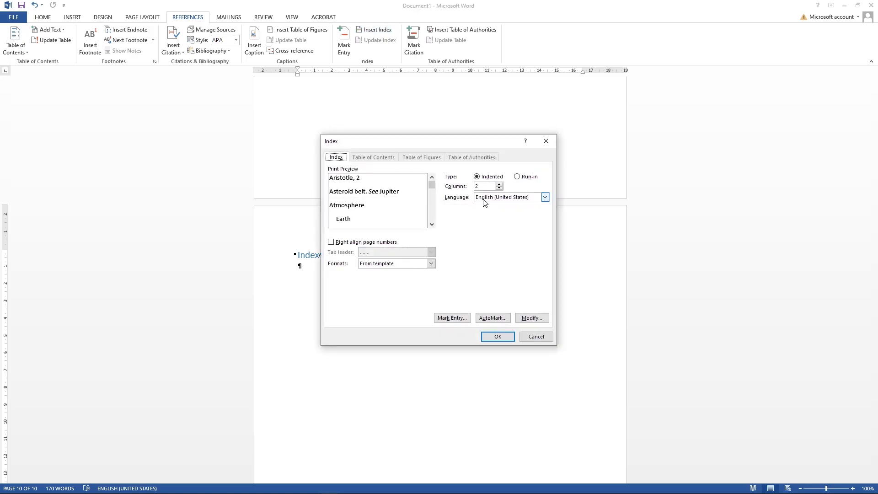
{"action": "left_click", "coordinate": [499, 189]}
Try the Classic and Fancy formats for the index and compare their previews
{"action": "left_click", "coordinate": [431, 263]}
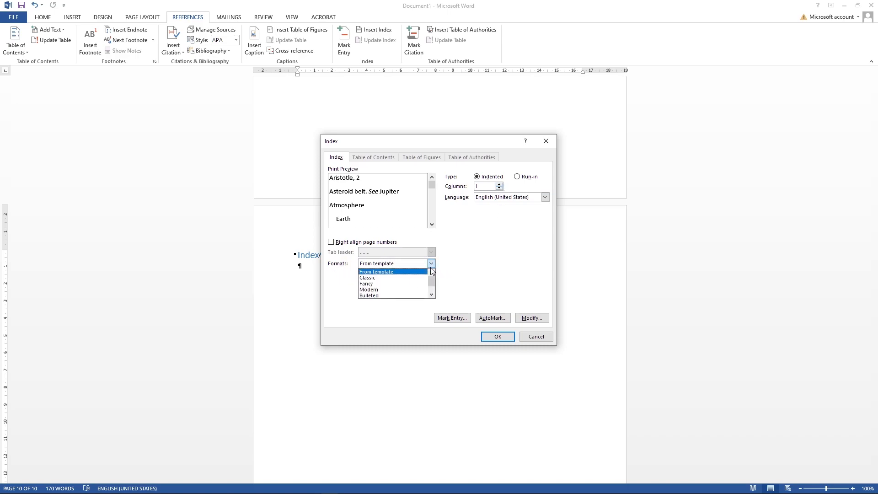
{"action": "left_click", "coordinate": [376, 278]}
{"action": "left_click", "coordinate": [431, 264]}
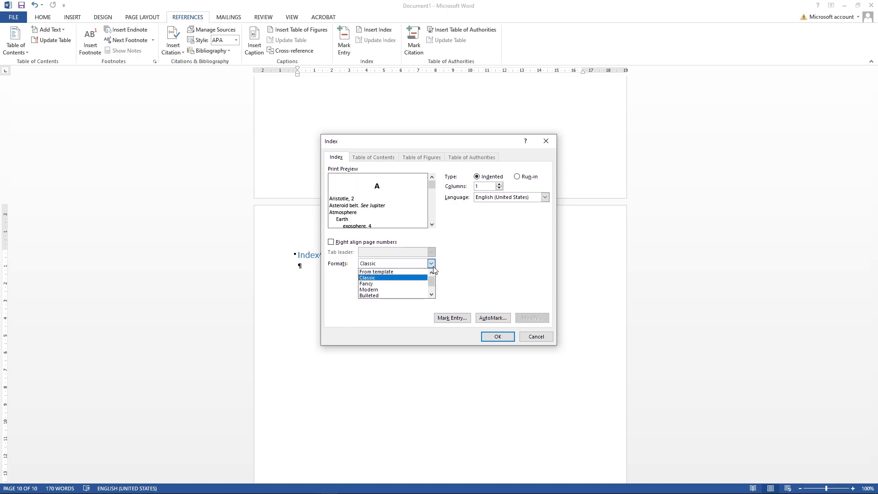
{"action": "left_click", "coordinate": [398, 285]}
Set the index format to Modern and insert the index below the Index heading
{"action": "left_click", "coordinate": [431, 264]}
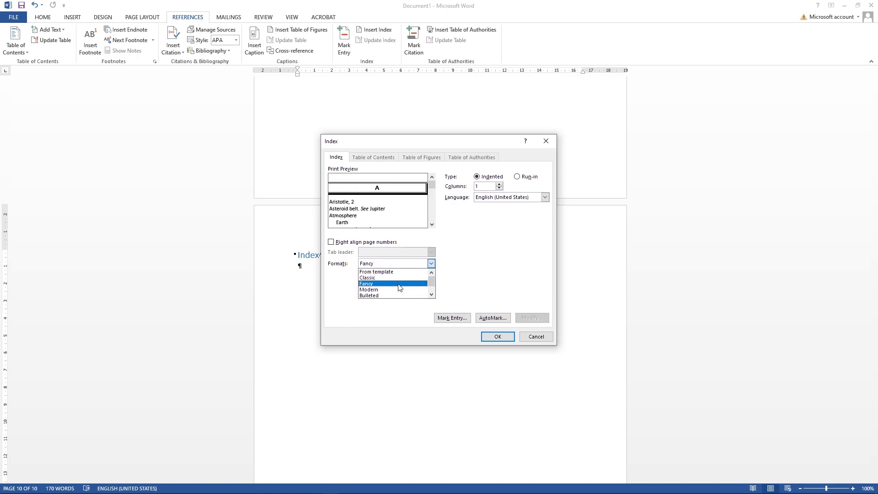
{"action": "left_click", "coordinate": [395, 290]}
{"action": "left_click", "coordinate": [431, 263]}
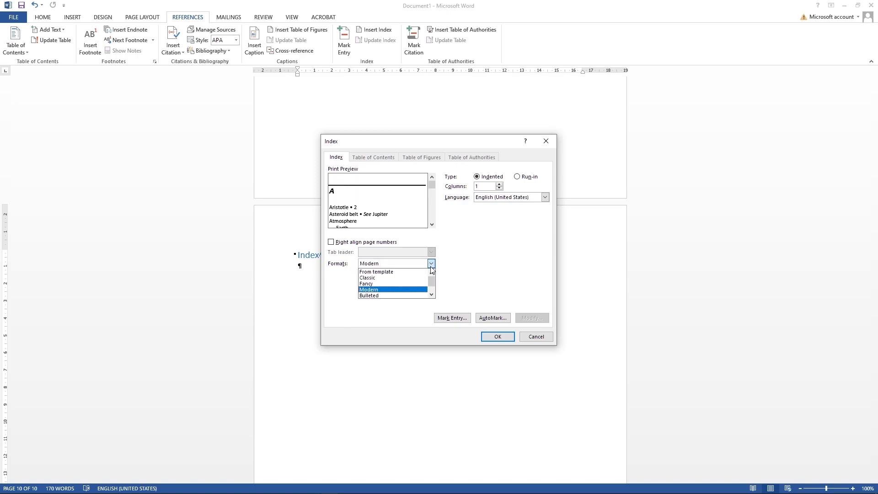
{"action": "left_click", "coordinate": [385, 292]}
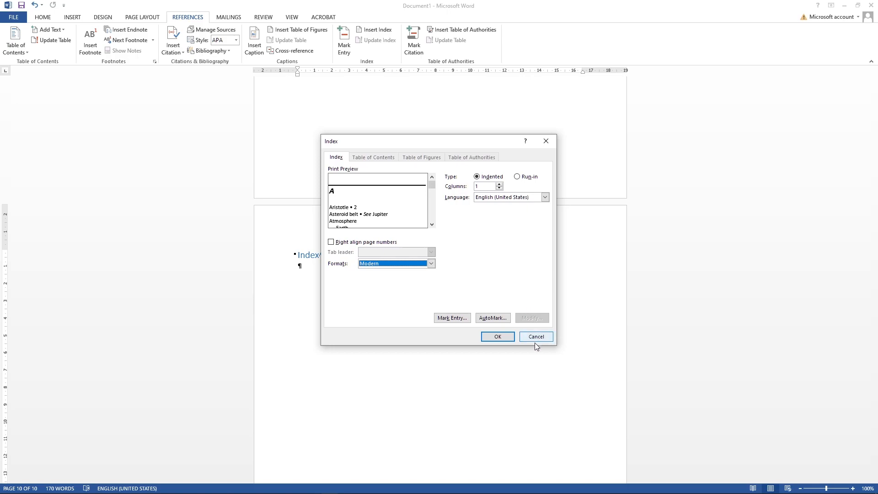
{"action": "left_click", "coordinate": [497, 337]}
{"action": "scroll", "coordinate": [479, 286], "scroll_direction": "down", "scroll_amount": 5}
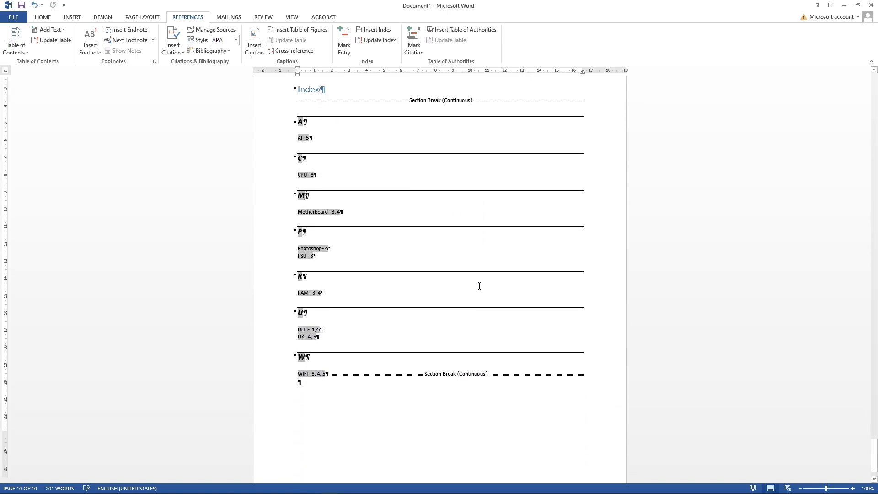
Review the inserted index's letter groups, entries and page numbers on the last page
{"action": "scroll", "coordinate": [350, 261], "scroll_direction": "up", "scroll_amount": 3}
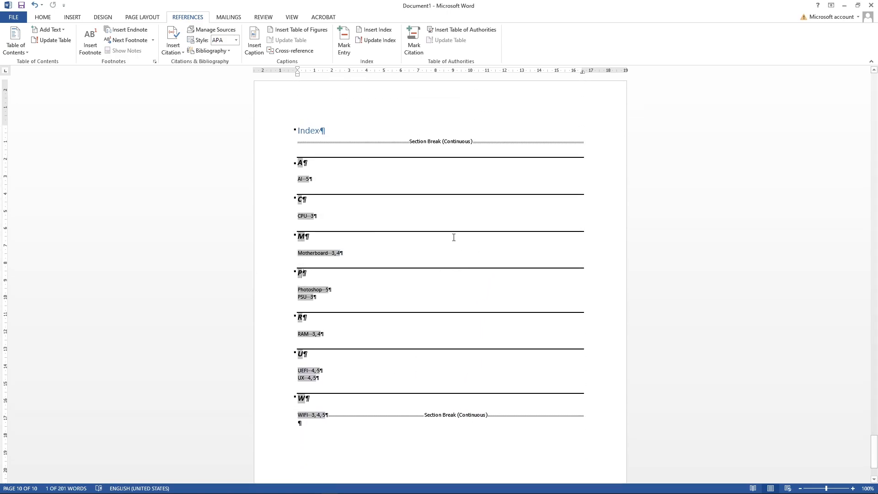
{"action": "scroll", "coordinate": [416, 173], "scroll_direction": "up", "scroll_amount": 2}
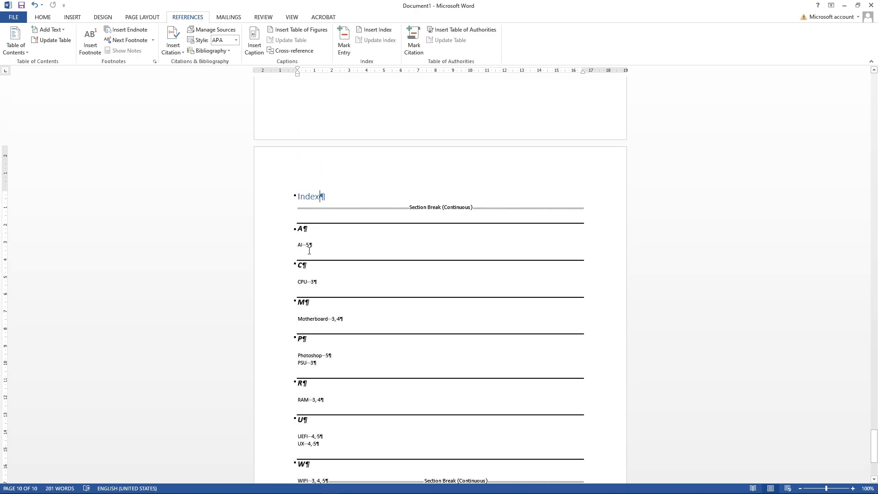
{"action": "scroll", "coordinate": [350, 243], "scroll_direction": "down", "scroll_amount": 2}
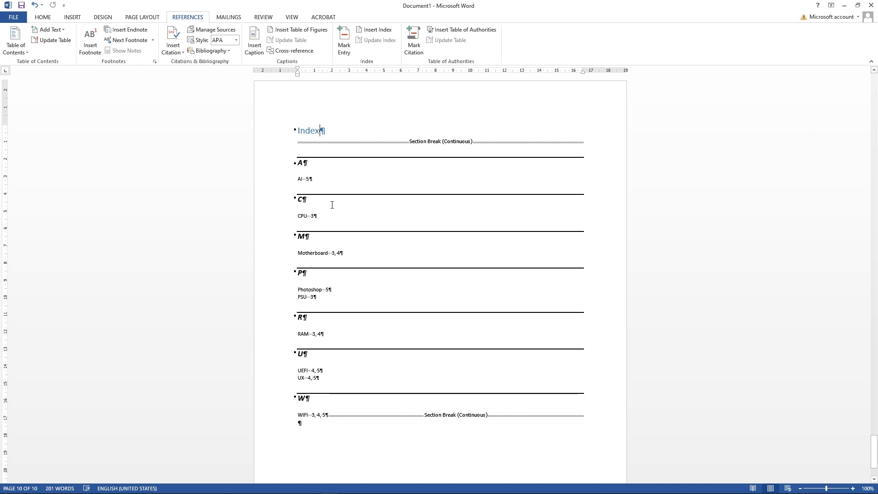
{"action": "scroll", "coordinate": [375, 222], "scroll_direction": "down", "scroll_amount": 2}
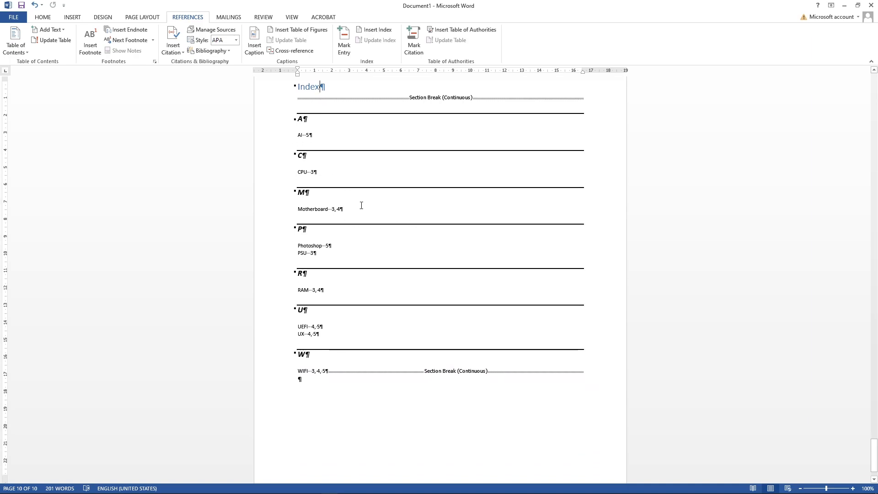
{"action": "key", "text": "Up"}
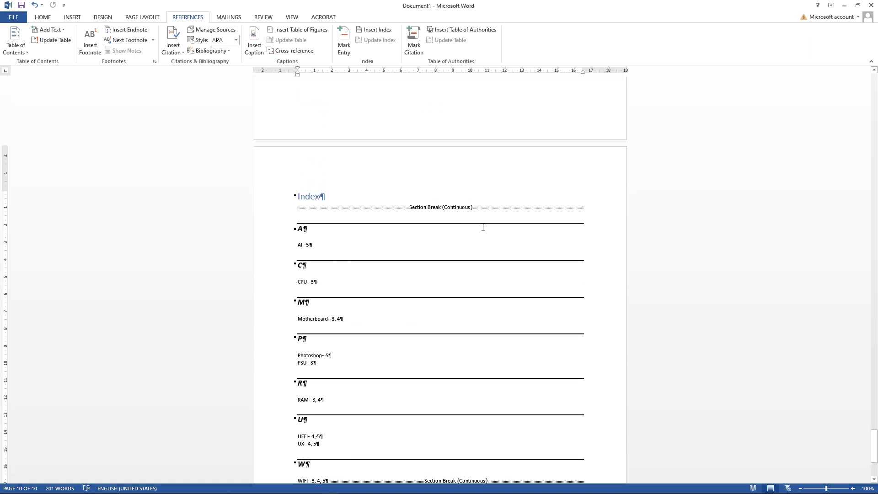
{"action": "scroll", "coordinate": [483, 228], "scroll_direction": "up", "scroll_amount": 8}
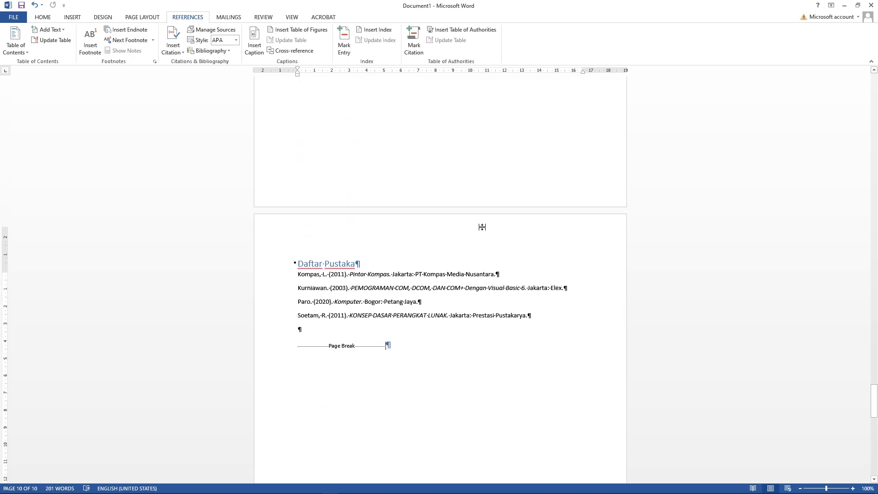
{"action": "scroll", "coordinate": [483, 229], "scroll_direction": "down", "scroll_amount": 5}
{"action": "scroll", "coordinate": [482, 231], "scroll_direction": "down", "scroll_amount": 8}
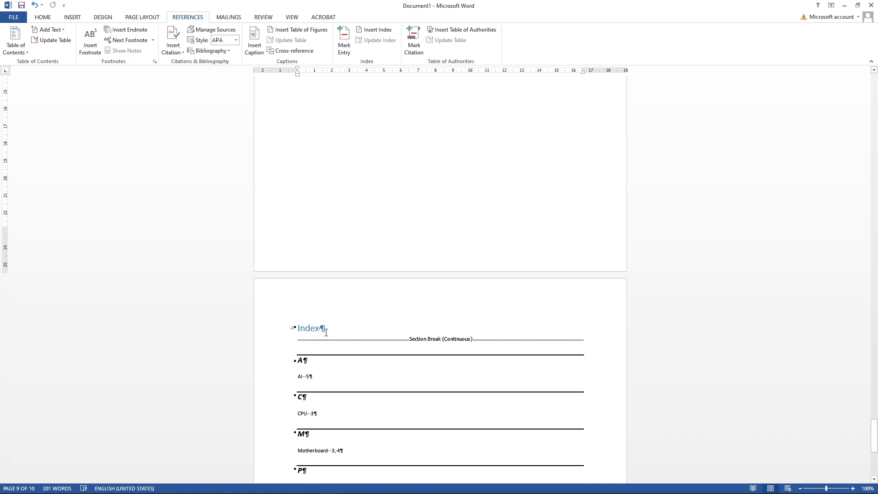
{"action": "scroll", "coordinate": [328, 329], "scroll_direction": "down", "scroll_amount": 5}
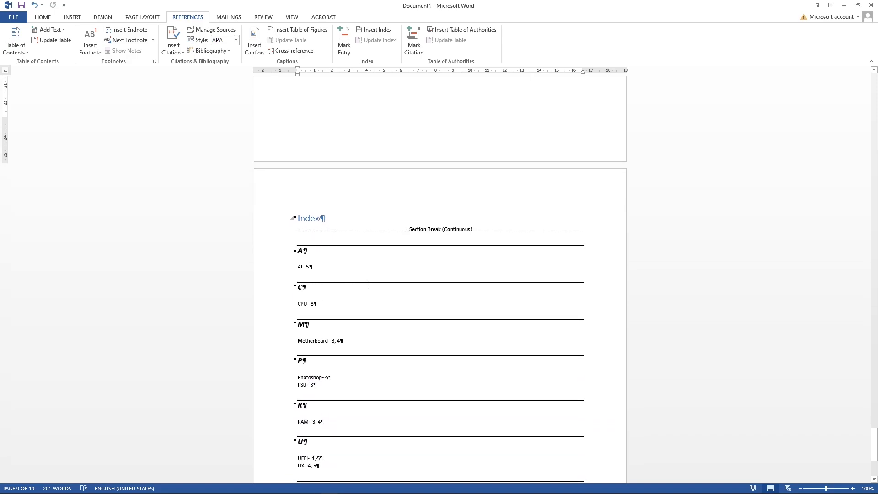
{"action": "scroll", "coordinate": [467, 285], "scroll_direction": "up", "scroll_amount": 3}
Return to the BAB I chapter page and hide the formatting marks and index entry codes
{"action": "left_click_drag", "start_coordinate": [874, 444], "coordinate": [874, 178]}
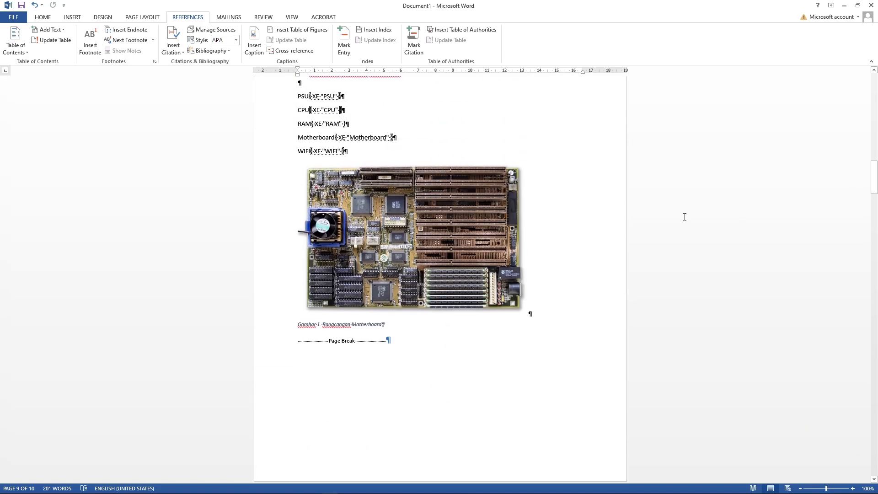
{"action": "scroll", "coordinate": [741, 209], "scroll_direction": "up", "scroll_amount": 3}
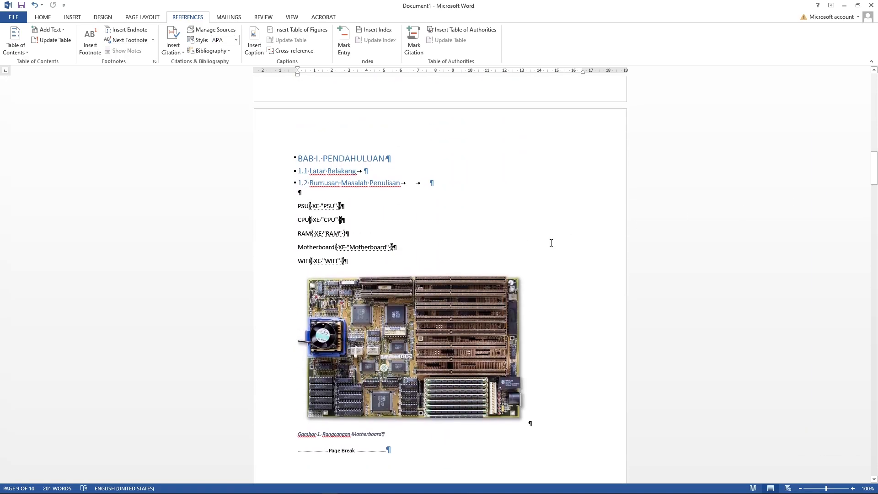
{"action": "left_click", "coordinate": [43, 17]}
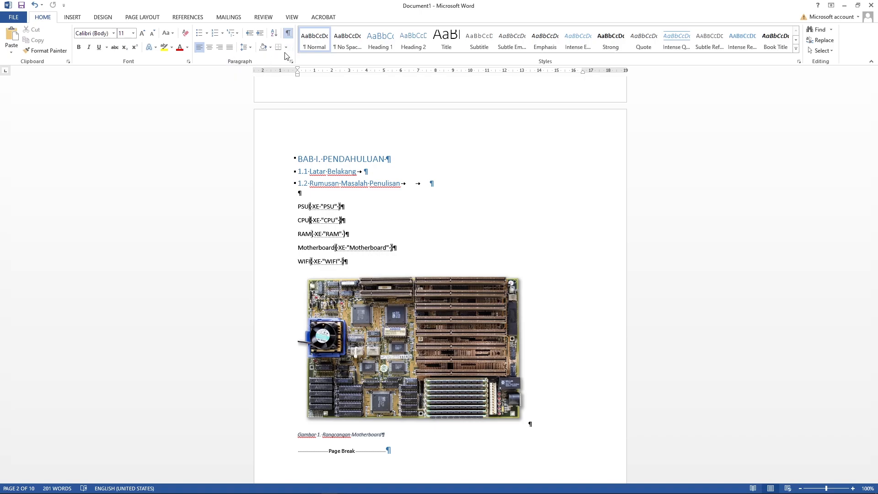
{"action": "left_click", "coordinate": [288, 34]}
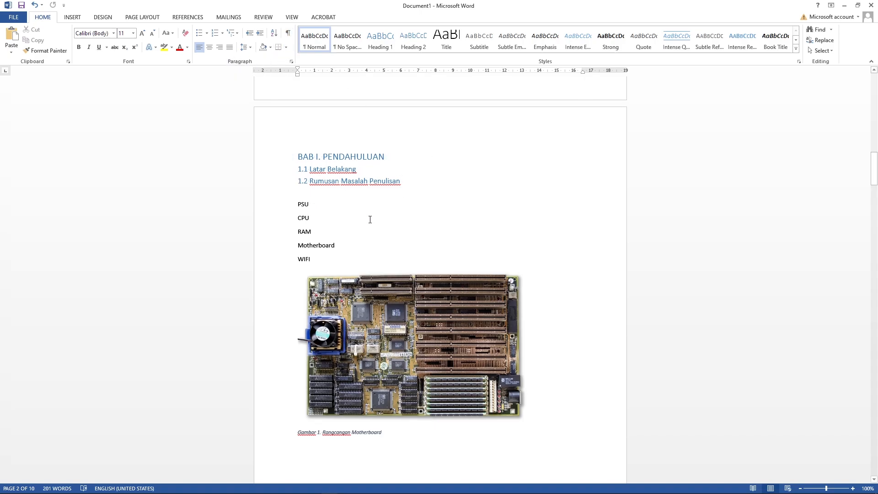
Select the BAB I. PENDAHULUAN title and modify the Heading 1 style to Times New Roman, size 18
{"action": "scroll", "coordinate": [451, 225], "scroll_direction": "down", "scroll_amount": 9}
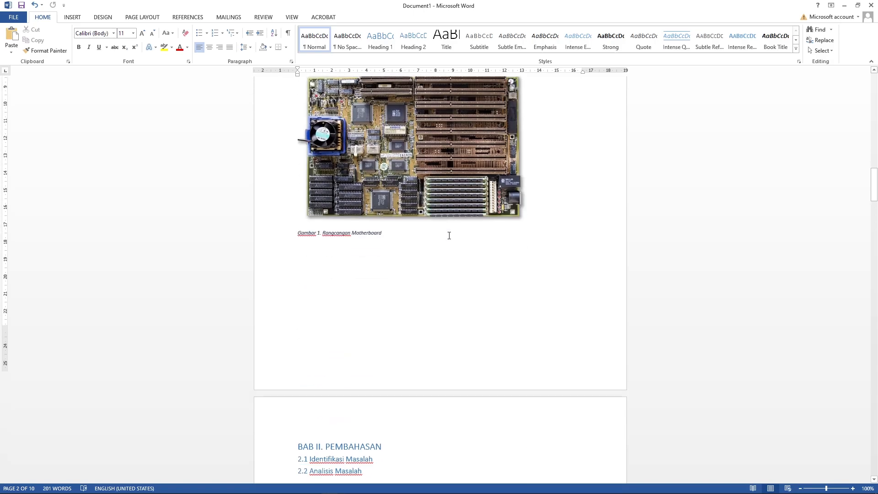
{"action": "left_click_drag", "start_coordinate": [874, 212], "coordinate": [876, 245]}
{"action": "scroll", "coordinate": [552, 302], "scroll_direction": "up", "scroll_amount": 20}
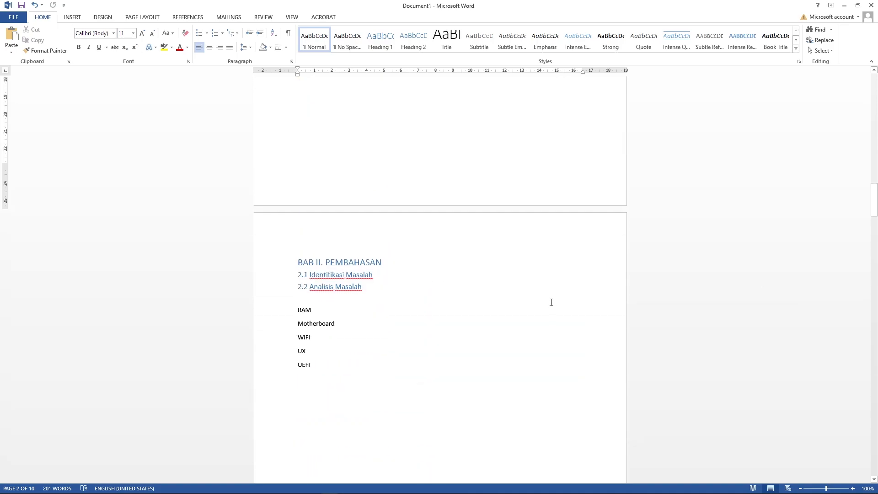
{"action": "scroll", "coordinate": [551, 302], "scroll_direction": "up", "scroll_amount": 10}
{"action": "scroll", "coordinate": [537, 287], "scroll_direction": "down", "scroll_amount": 7}
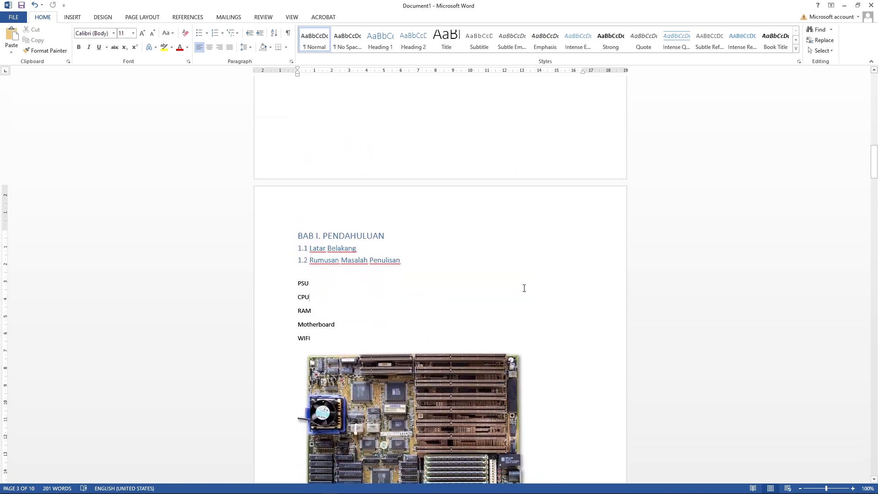
{"action": "left_click", "coordinate": [300, 234]}
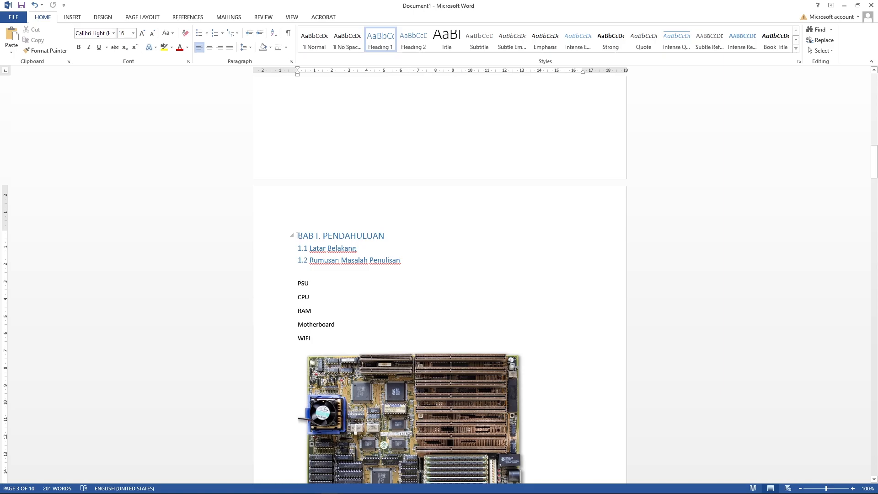
{"action": "triple_click", "coordinate": [342, 234]}
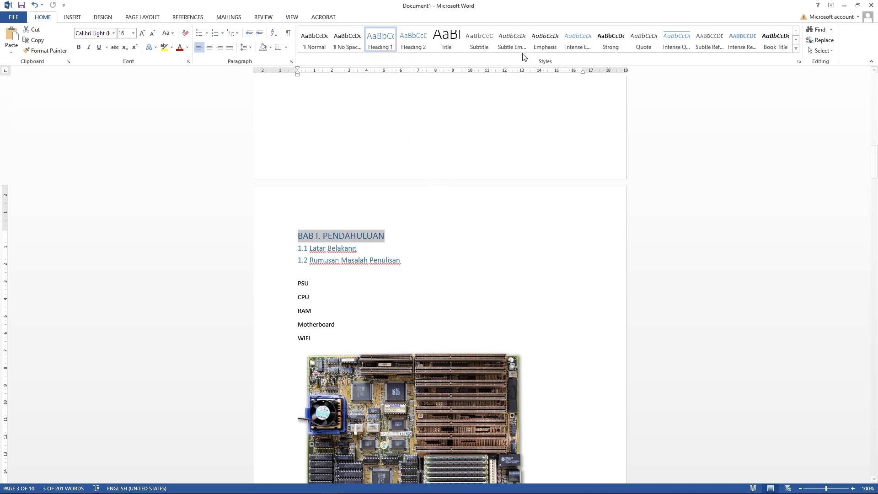
{"action": "right_click", "coordinate": [380, 39]}
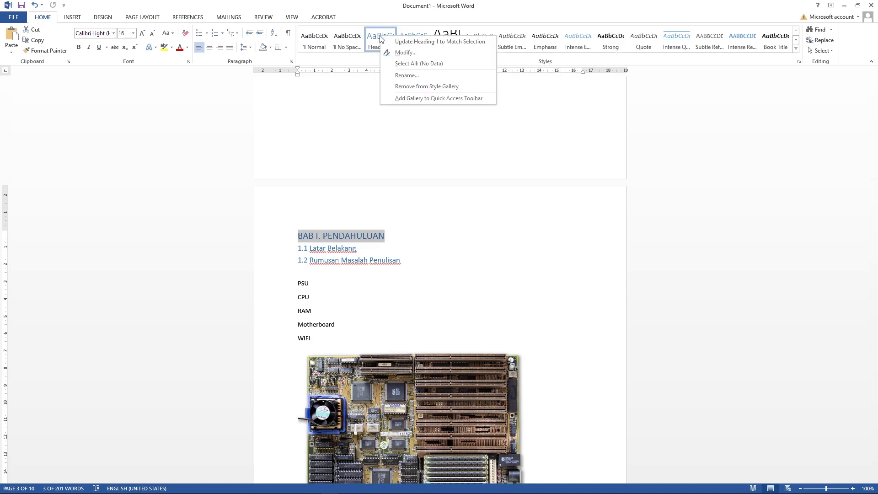
{"action": "left_click", "coordinate": [405, 53]}
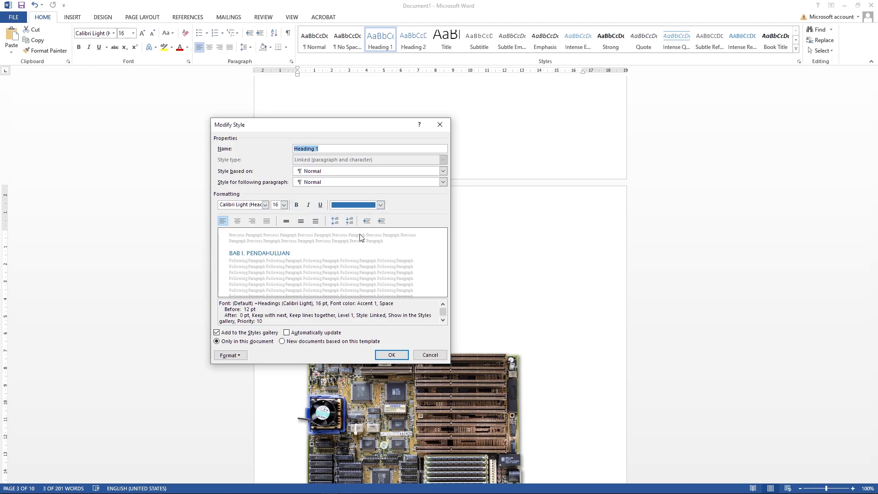
{"action": "left_click", "coordinate": [265, 205]}
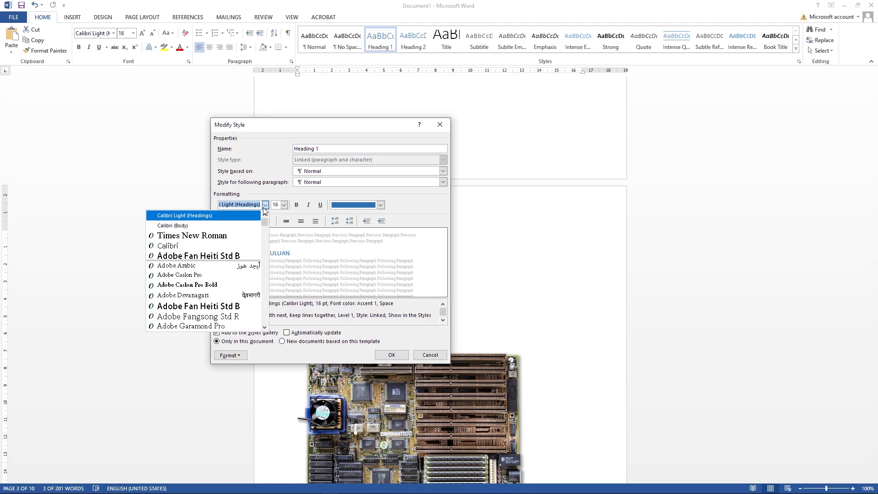
{"action": "left_click", "coordinate": [230, 237]}
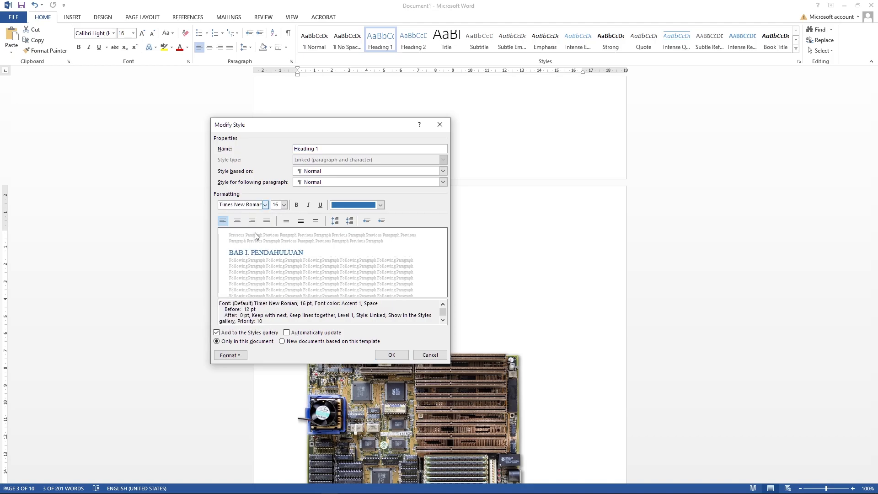
{"action": "left_click", "coordinate": [285, 205]}
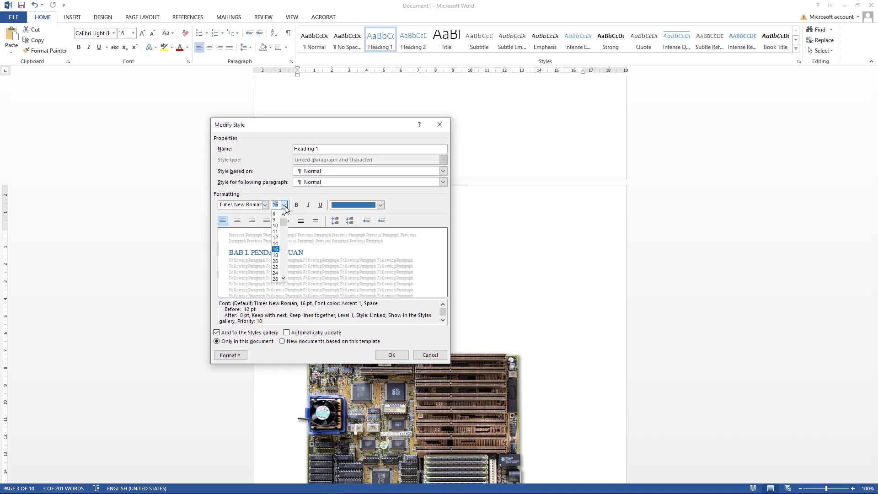
{"action": "left_click", "coordinate": [275, 255]}
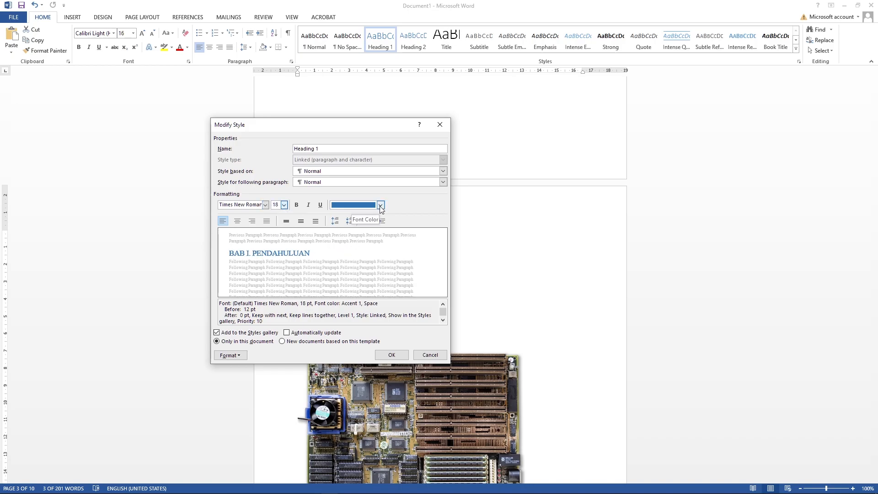
Make the Heading 1 style bold with black text and apply the style changes
{"action": "left_click", "coordinate": [298, 205]}
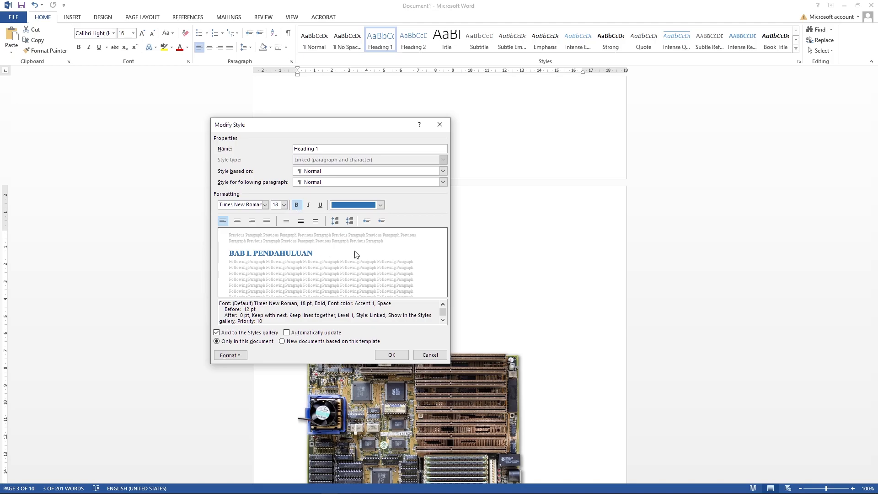
{"action": "left_click", "coordinate": [379, 206]}
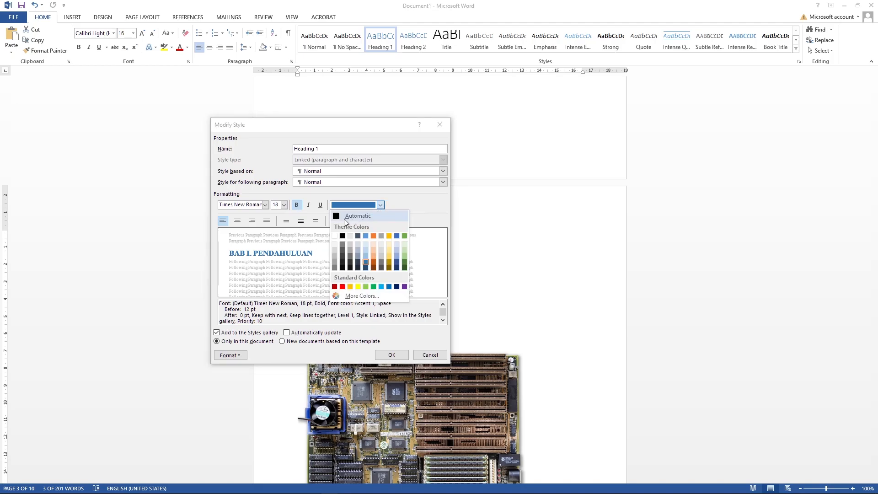
{"action": "left_click", "coordinate": [343, 237]}
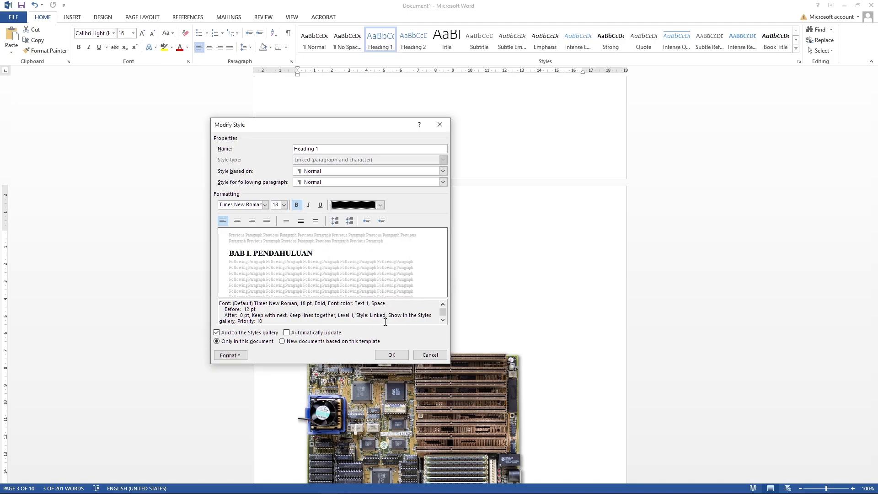
{"action": "left_click", "coordinate": [392, 355]}
Modify the Heading 1 style again to use centered alignment
{"action": "left_click", "coordinate": [436, 259]}
{"action": "left_click", "coordinate": [421, 236]}
{"action": "left_click_drag", "start_coordinate": [402, 236], "coordinate": [298, 236]}
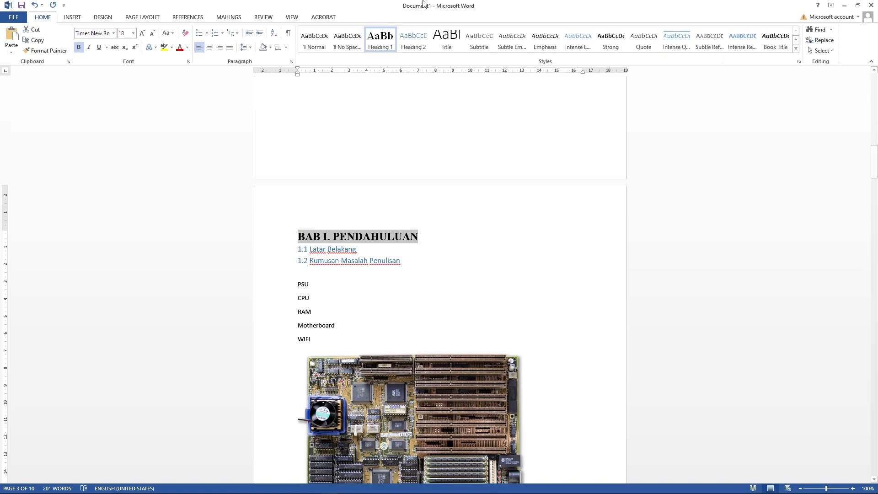
{"action": "right_click", "coordinate": [379, 46]}
{"action": "left_click", "coordinate": [402, 63]}
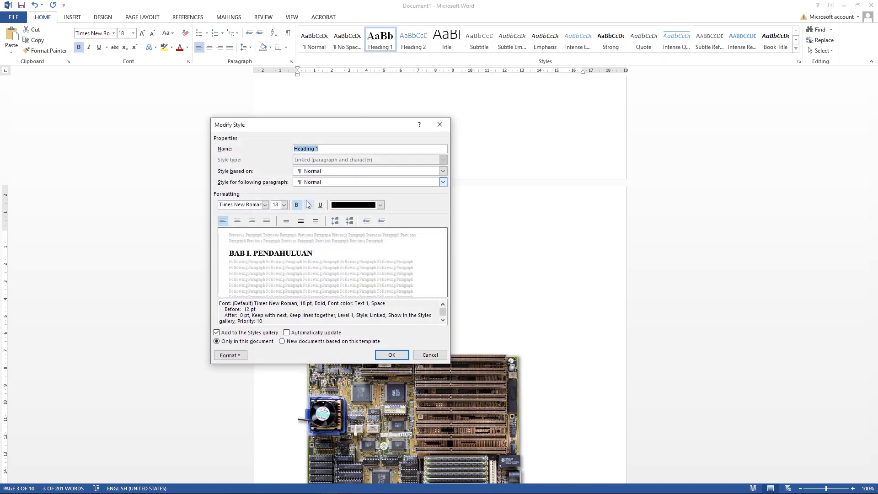
{"action": "left_click", "coordinate": [238, 222]}
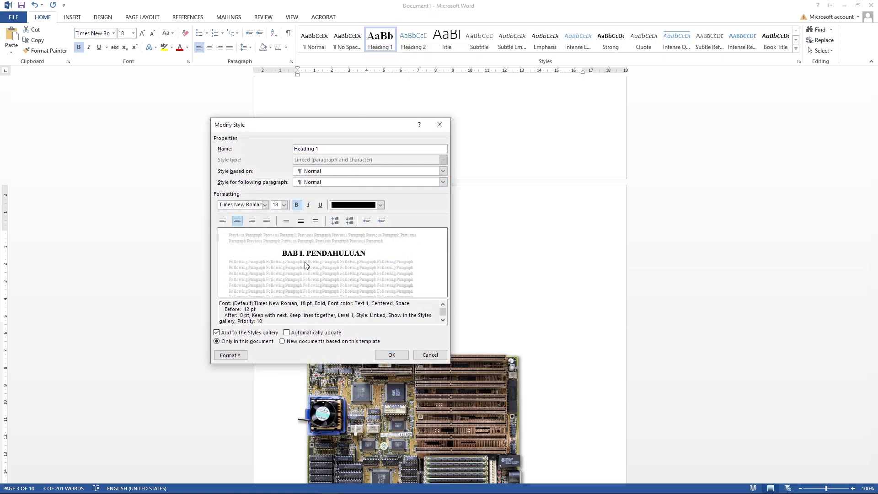
{"action": "left_click", "coordinate": [390, 355]}
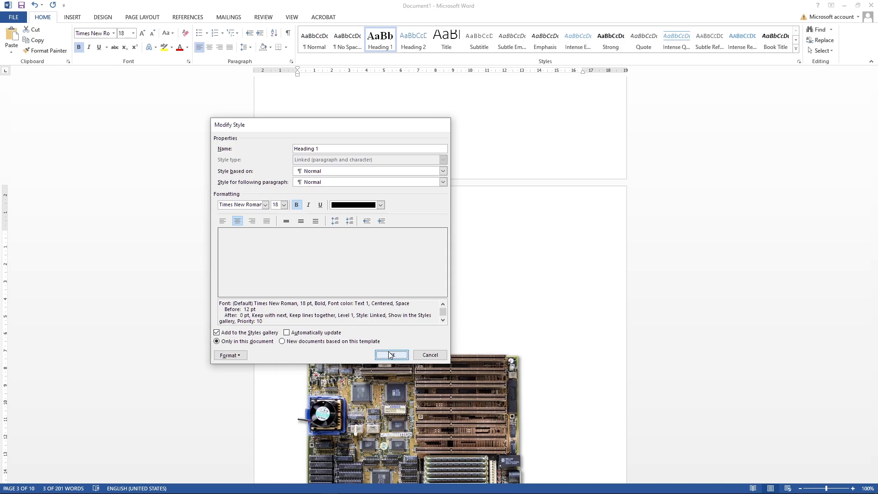
Look through the following pages to check the Heading 1 formatting on the chapter and list titles
{"action": "left_click", "coordinate": [454, 253]}
{"action": "scroll", "coordinate": [451, 259], "scroll_direction": "down", "scroll_amount": 2}
{"action": "scroll", "coordinate": [451, 259], "scroll_direction": "down", "scroll_amount": 10}
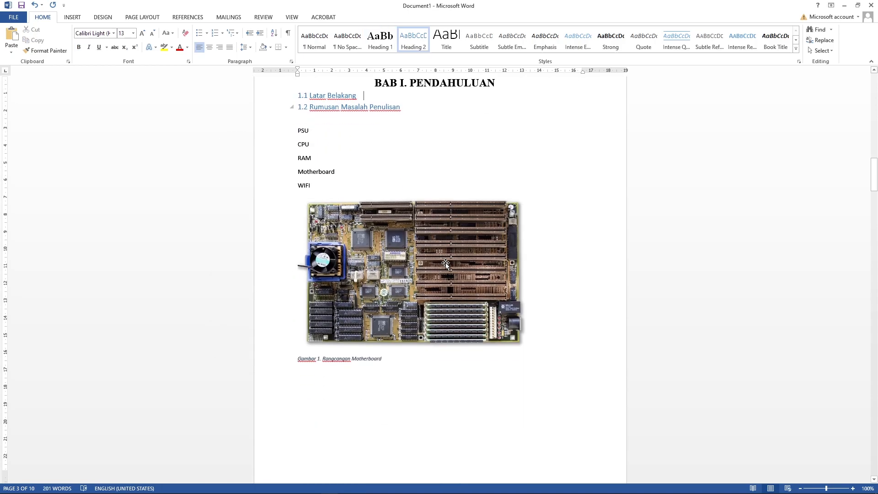
{"action": "scroll", "coordinate": [435, 251], "scroll_direction": "down", "scroll_amount": 10}
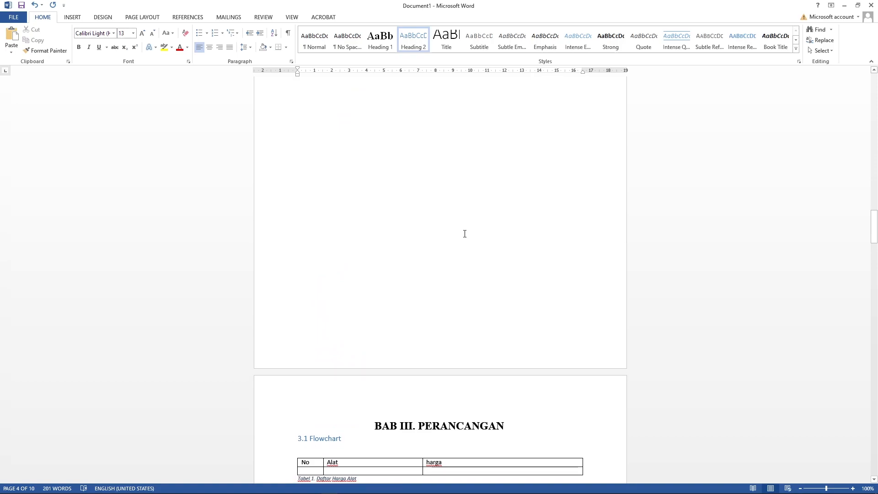
{"action": "scroll", "coordinate": [494, 193], "scroll_direction": "down", "scroll_amount": 12}
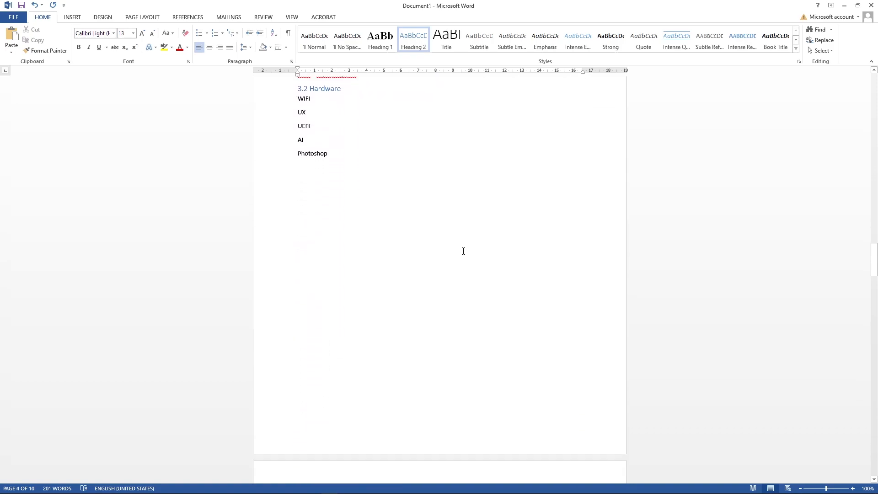
{"action": "scroll", "coordinate": [462, 268], "scroll_direction": "down", "scroll_amount": 9}
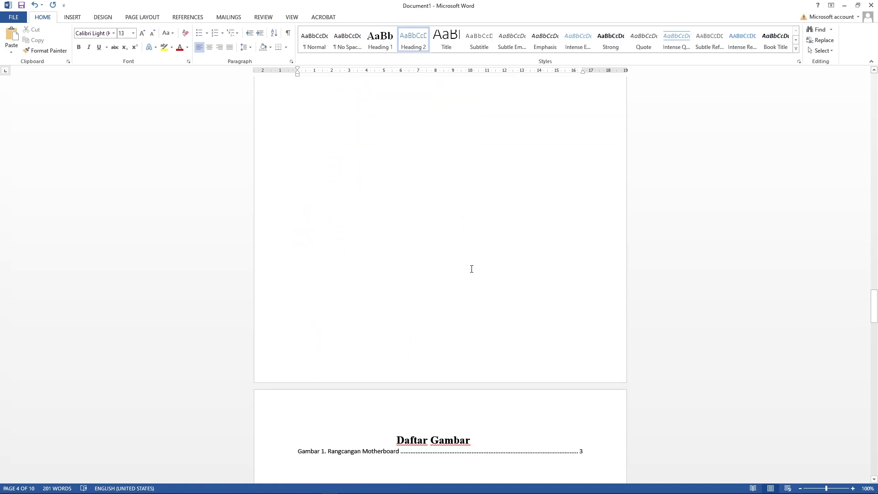
{"action": "scroll", "coordinate": [576, 310], "scroll_direction": "down", "scroll_amount": 12}
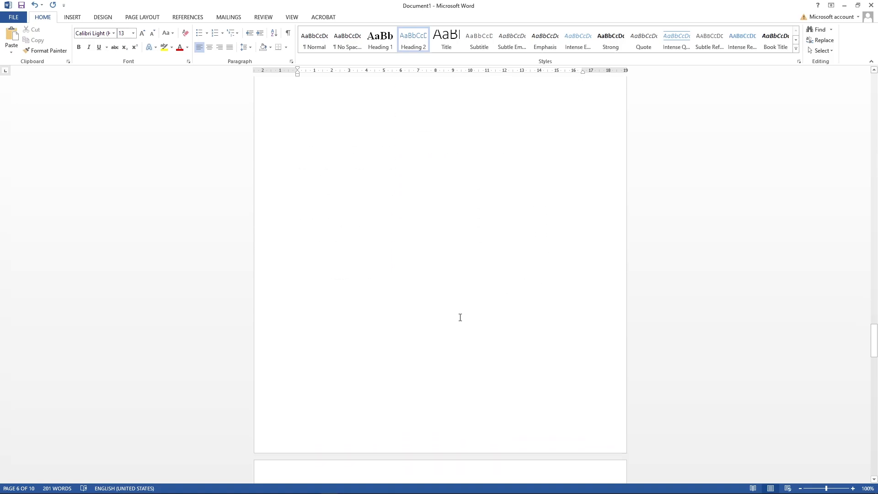
Select the 1.1 Latar Belakang subheading under BAB I and modify the Heading 2 style to use red text
{"action": "scroll", "coordinate": [466, 296], "scroll_direction": "down", "scroll_amount": 12}
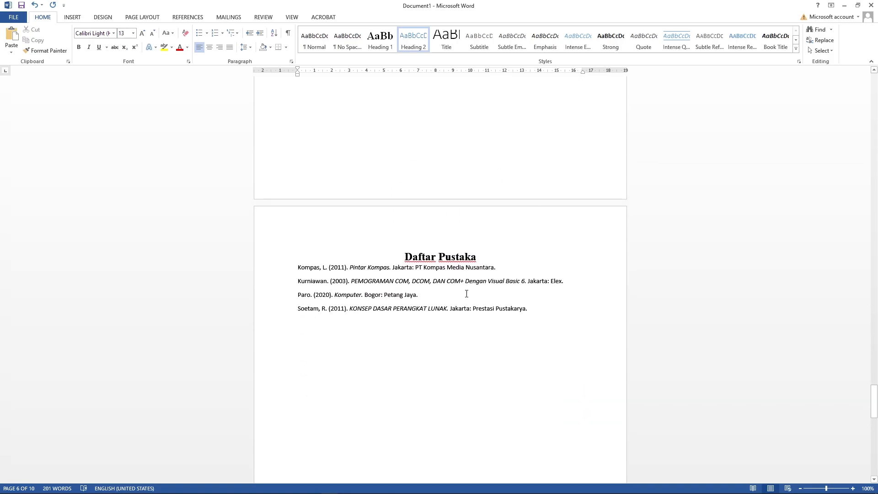
{"action": "scroll", "coordinate": [467, 287], "scroll_direction": "down", "scroll_amount": 1}
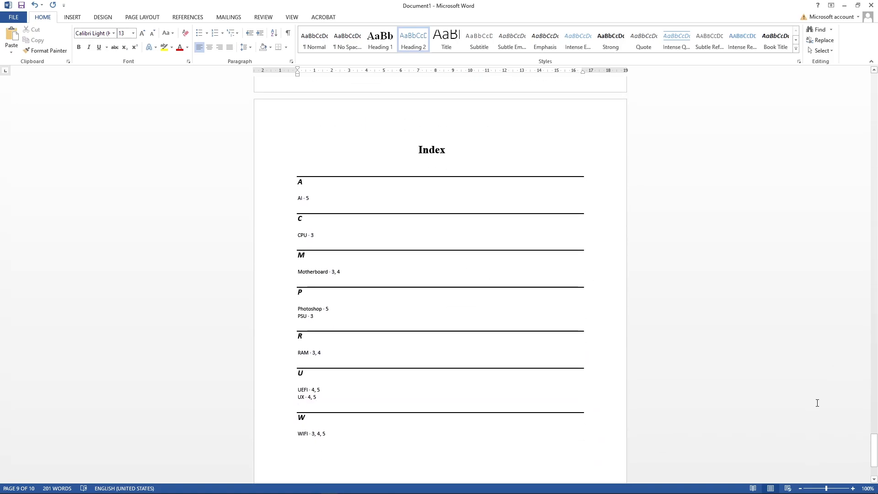
{"action": "left_click_drag", "start_coordinate": [873, 455], "coordinate": [838, 159]}
{"action": "scroll", "coordinate": [440, 294], "scroll_direction": "up", "scroll_amount": 6}
{"action": "left_click", "coordinate": [366, 321]}
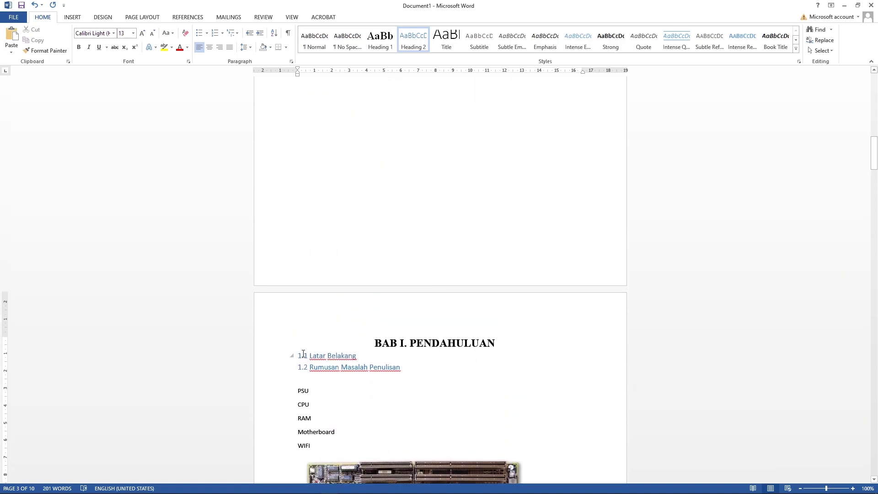
{"action": "left_click_drag", "start_coordinate": [297, 356], "coordinate": [388, 367]}
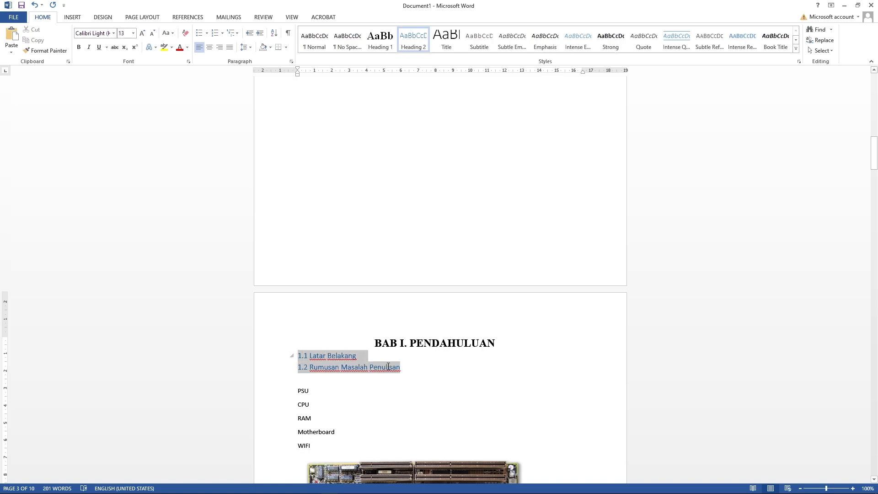
{"action": "left_click", "coordinate": [309, 342]}
{"action": "left_click_drag", "start_coordinate": [300, 356], "coordinate": [357, 356]}
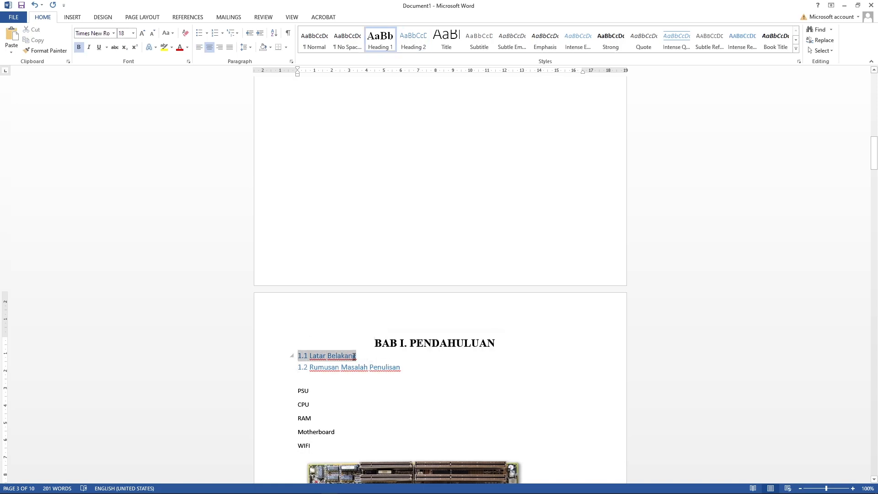
{"action": "right_click", "coordinate": [413, 37]}
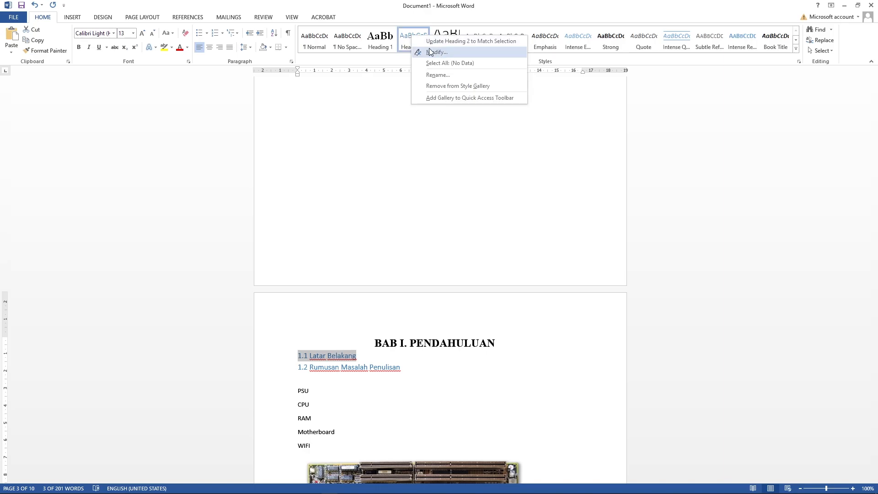
{"action": "left_click", "coordinate": [430, 51]}
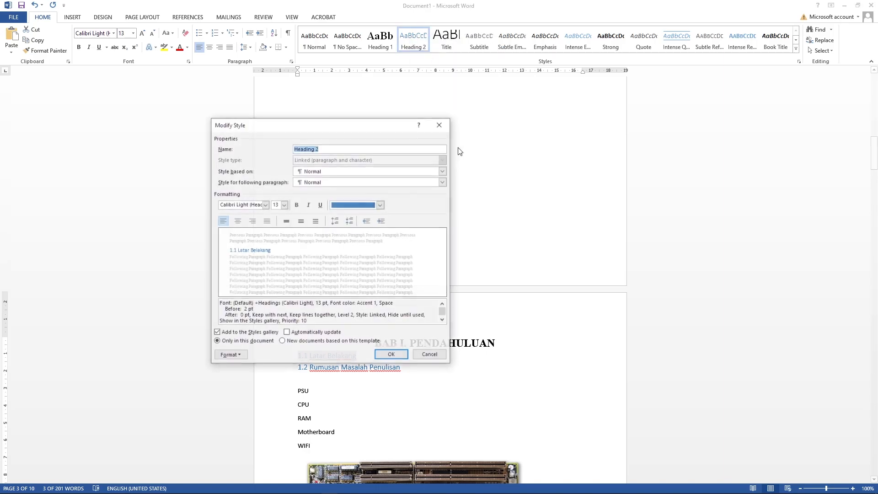
{"action": "left_click", "coordinate": [381, 206]}
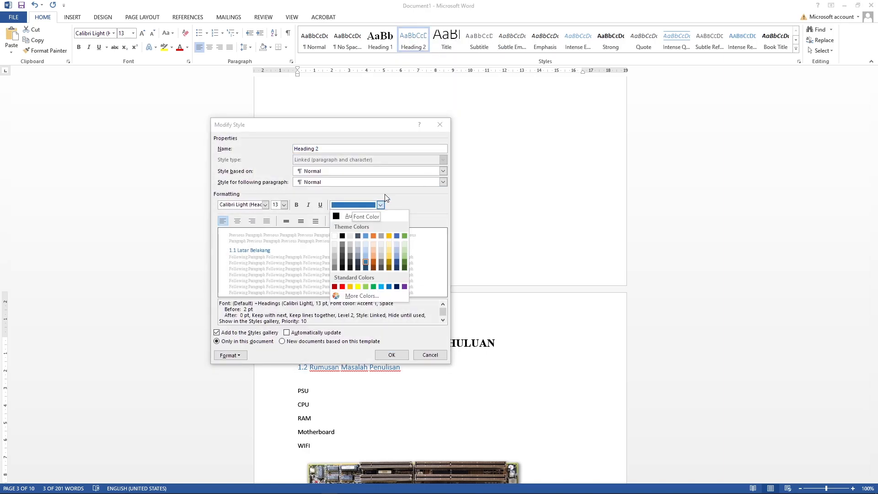
{"action": "left_click", "coordinate": [342, 287]}
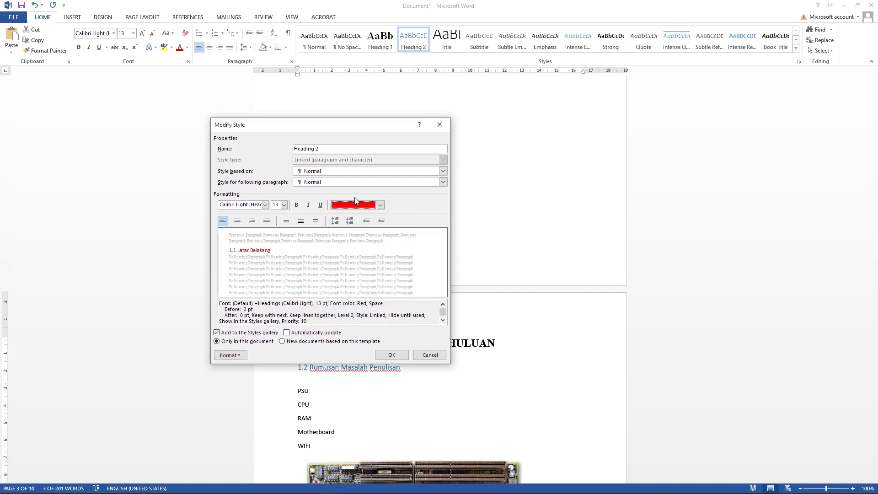
Set the Heading 2 style's font to Times New Roman, size 12, and apply the style changes
{"action": "left_click", "coordinate": [265, 205]}
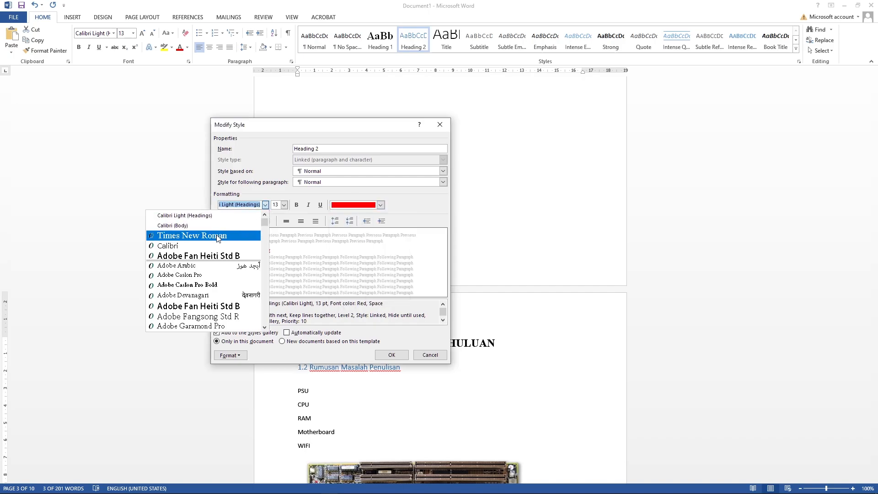
{"action": "left_click", "coordinate": [217, 236]}
{"action": "left_click", "coordinate": [284, 205]}
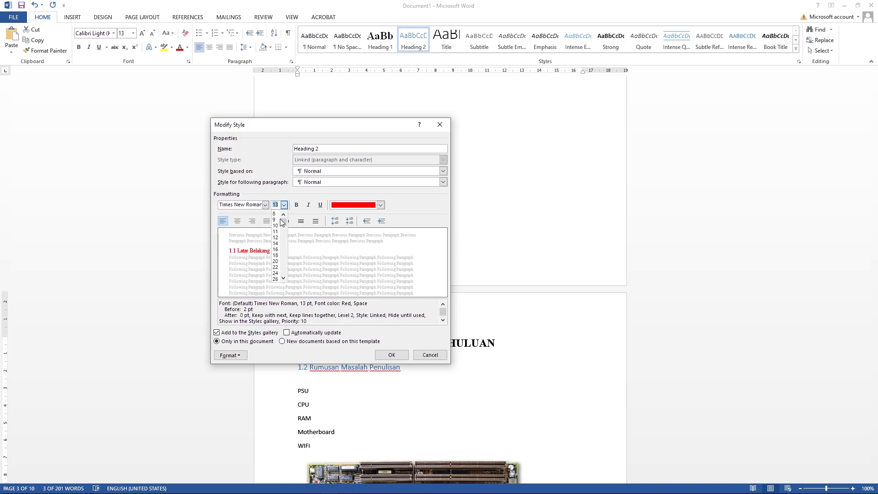
{"action": "left_click", "coordinate": [276, 237]}
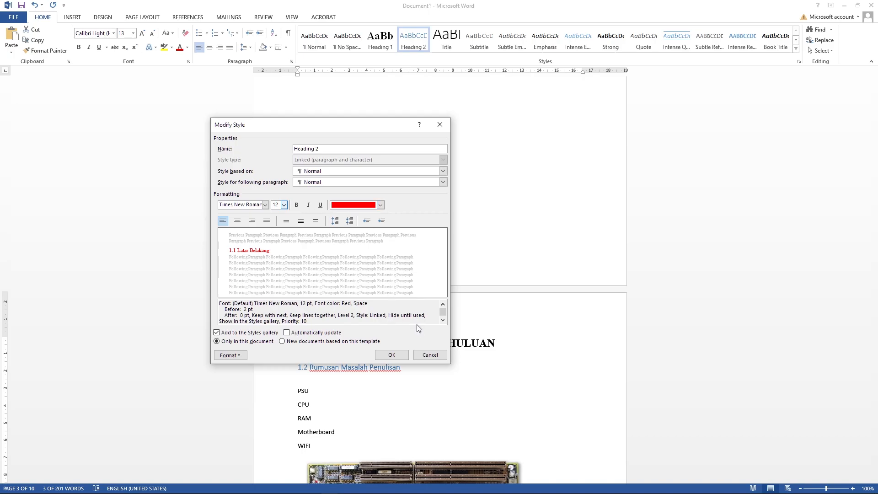
{"action": "left_click", "coordinate": [401, 359]}
Look through the document and examine the chapter and subheading entries in the Daftar Isi table of contents
{"action": "scroll", "coordinate": [389, 364], "scroll_direction": "down", "scroll_amount": 8}
{"action": "scroll", "coordinate": [388, 364], "scroll_direction": "down", "scroll_amount": 15}
{"action": "scroll", "coordinate": [340, 258], "scroll_direction": "down", "scroll_amount": 18}
{"action": "left_click_drag", "start_coordinate": [875, 299], "coordinate": [875, 107]}
{"action": "scroll", "coordinate": [539, 290], "scroll_direction": "down", "scroll_amount": 12}
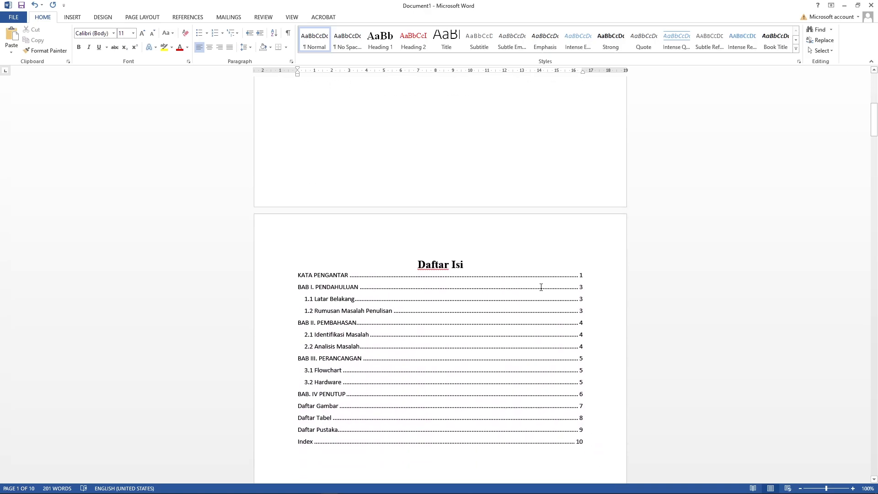
{"action": "scroll", "coordinate": [542, 288], "scroll_direction": "down", "scroll_amount": 3}
{"action": "left_click", "coordinate": [618, 192]}
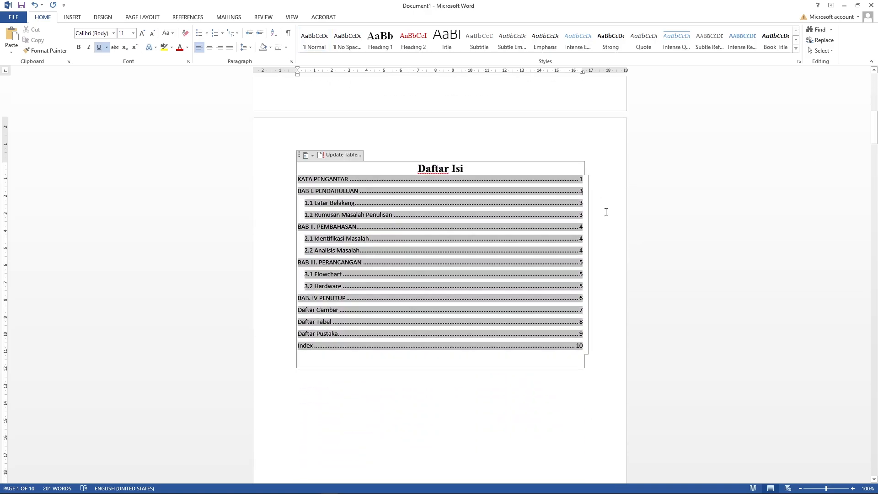
{"action": "left_click", "coordinate": [277, 218]}
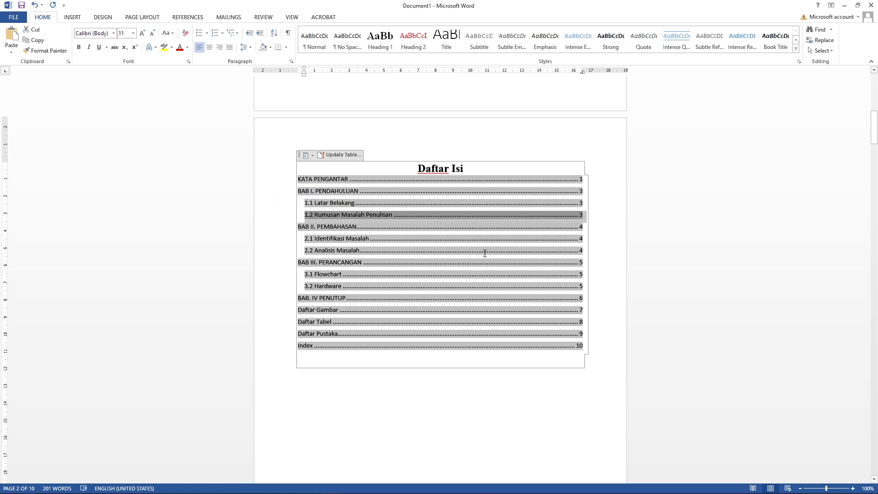
{"action": "left_click", "coordinate": [612, 243]}
{"action": "left_click", "coordinate": [491, 321]}
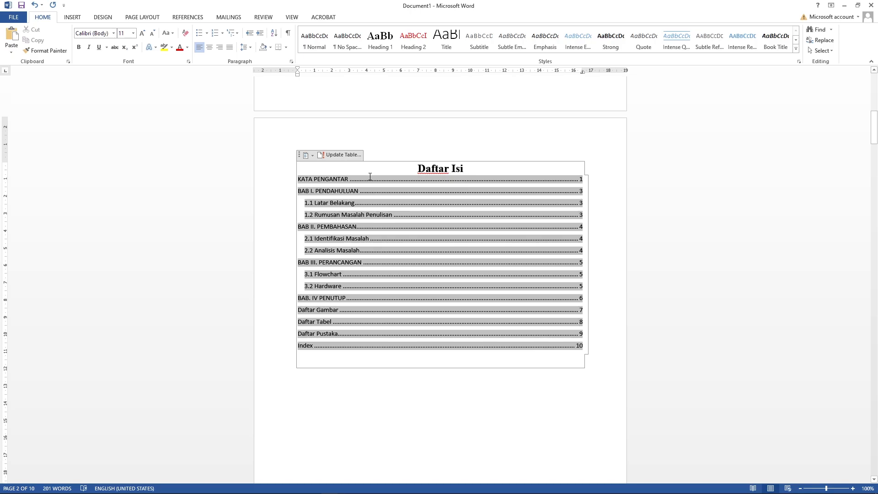
Check the Heading 2 formatting of the numbered subheadings across the chapter pages
{"action": "scroll", "coordinate": [425, 252], "scroll_direction": "down", "scroll_amount": 3}
{"action": "scroll", "coordinate": [442, 259], "scroll_direction": "down", "scroll_amount": 15}
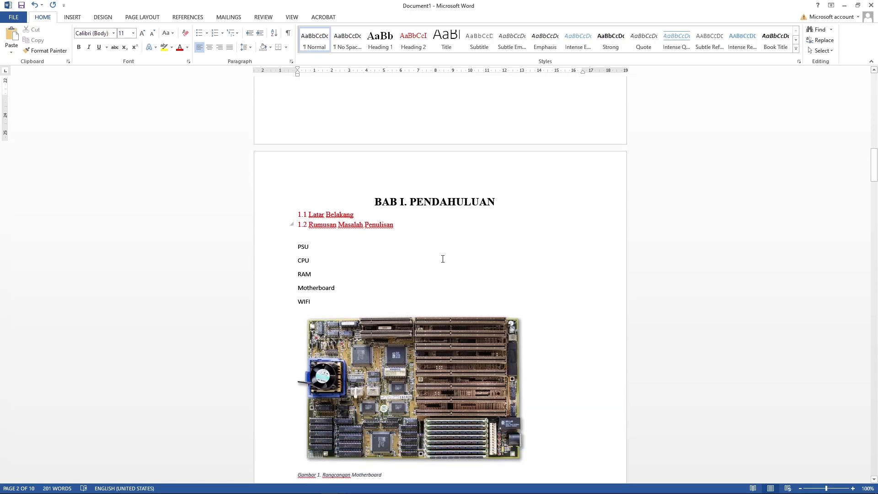
{"action": "scroll", "coordinate": [414, 270], "scroll_direction": "down", "scroll_amount": 5}
{"action": "scroll", "coordinate": [398, 272], "scroll_direction": "up", "scroll_amount": 2}
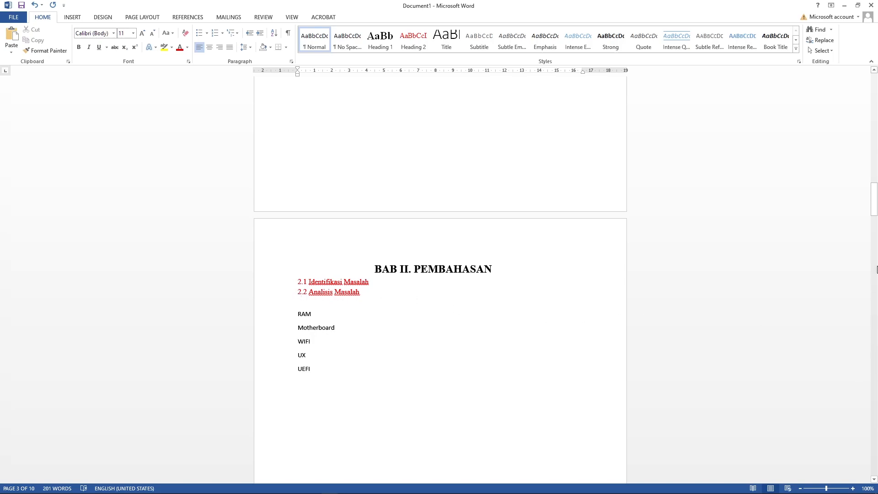
{"action": "left_click_drag", "start_coordinate": [875, 213], "coordinate": [875, 250]}
{"action": "scroll", "coordinate": [572, 253], "scroll_direction": "up", "scroll_amount": 10}
{"action": "scroll", "coordinate": [572, 254], "scroll_direction": "up", "scroll_amount": 7}
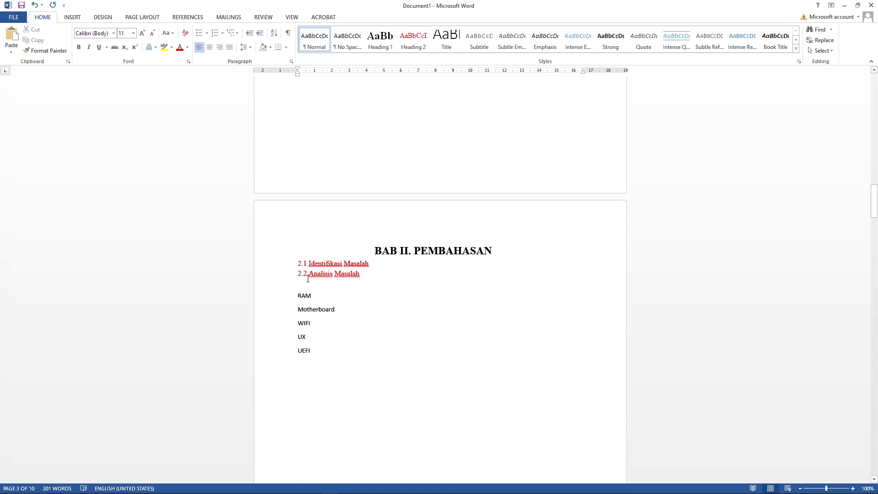
Insert a page break before the 2.2 Analisis Masalah subheading in BAB II
{"action": "left_click", "coordinate": [298, 274]}
{"action": "key", "text": "ctrl+Return"}
{"action": "scroll", "coordinate": [422, 277], "scroll_direction": "down", "scroll_amount": 10}
{"action": "scroll", "coordinate": [434, 286], "scroll_direction": "down", "scroll_amount": 1}
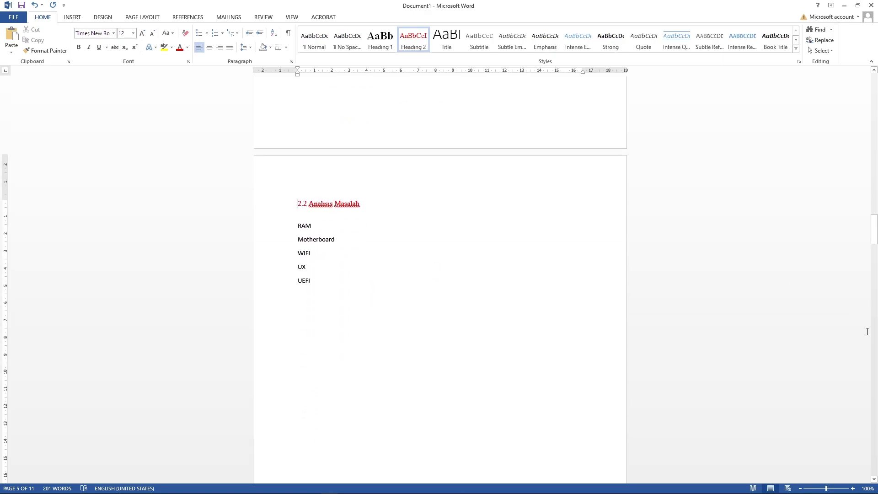
Update the Daftar Isi table of contents to reflect the new position of 2.2 Analisis Masalah
{"action": "left_click_drag", "start_coordinate": [876, 246], "coordinate": [874, 101]}
{"action": "scroll", "coordinate": [533, 341], "scroll_direction": "down", "scroll_amount": 12}
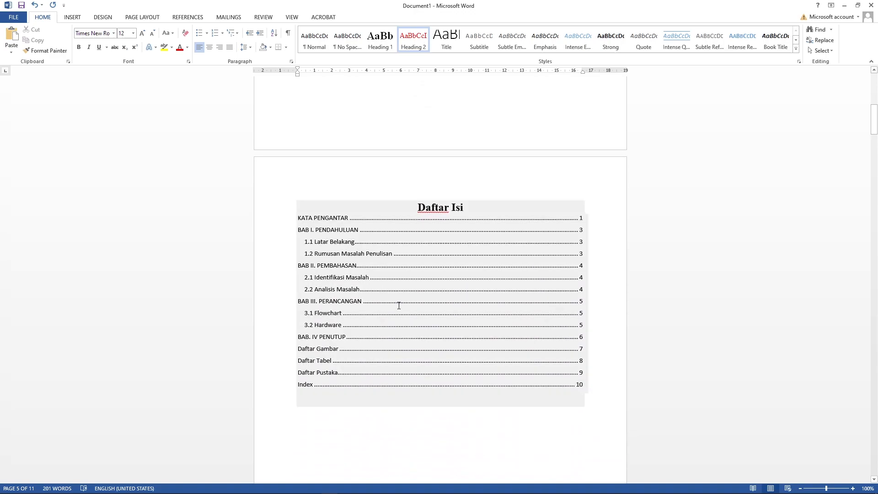
{"action": "left_click", "coordinate": [577, 288]}
{"action": "left_click", "coordinate": [447, 433]}
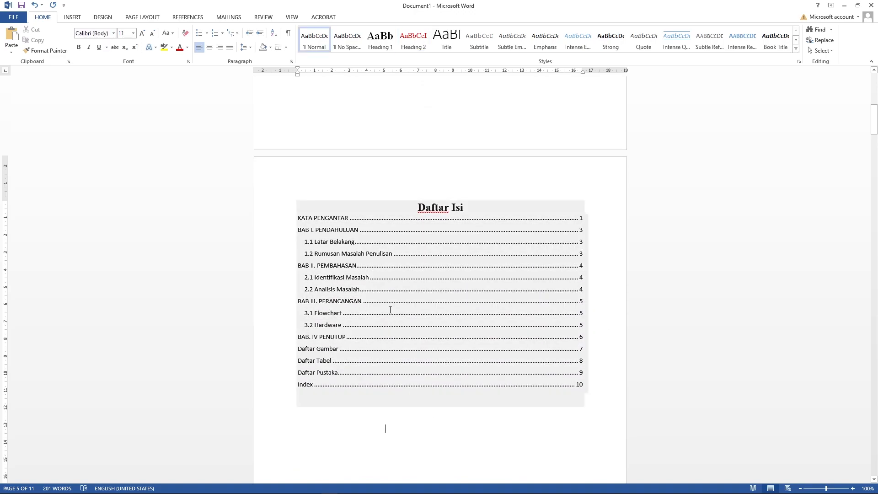
{"action": "left_click", "coordinate": [383, 290]}
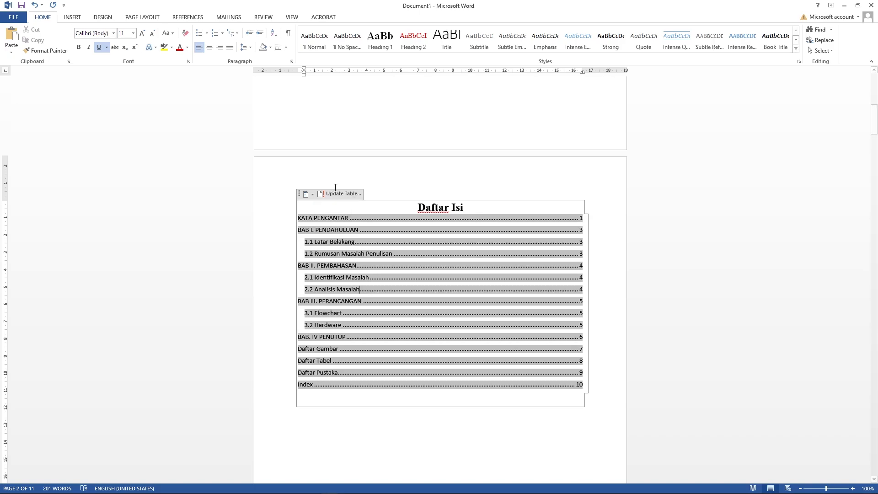
{"action": "left_click", "coordinate": [348, 196]}
{"action": "left_click", "coordinate": [618, 320]}
Examine the page number of 2.2 Analisis Masalah in the Daftar Isi and look through the surrounding pages
{"action": "left_click", "coordinate": [204, 290]}
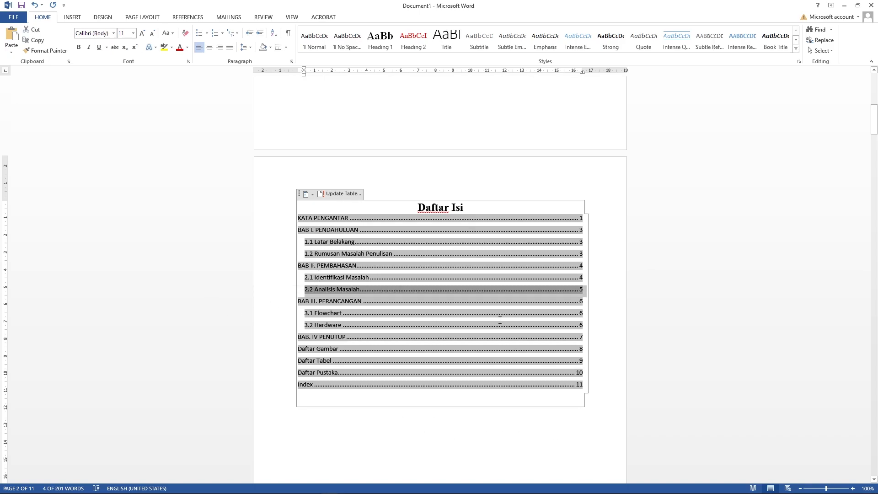
{"action": "left_click", "coordinate": [588, 296]}
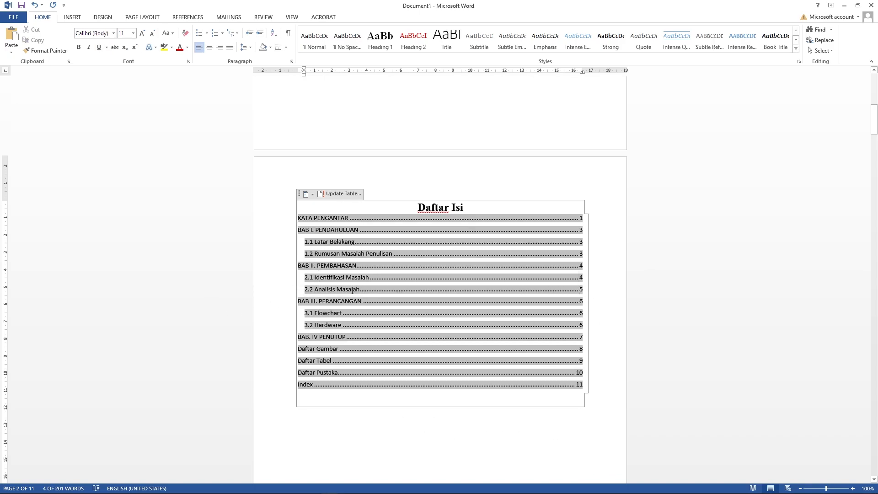
{"action": "left_click", "coordinate": [317, 290]}
{"action": "left_click", "coordinate": [578, 137]}
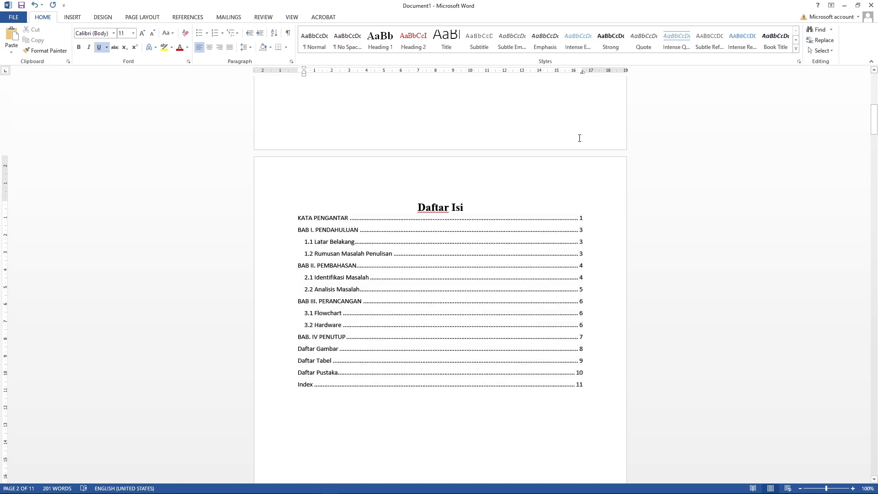
{"action": "scroll", "coordinate": [669, 245], "scroll_direction": "down", "scroll_amount": 15}
{"action": "scroll", "coordinate": [661, 233], "scroll_direction": "up", "scroll_amount": 15}
{"action": "scroll", "coordinate": [426, 333], "scroll_direction": "down", "scroll_amount": 1}
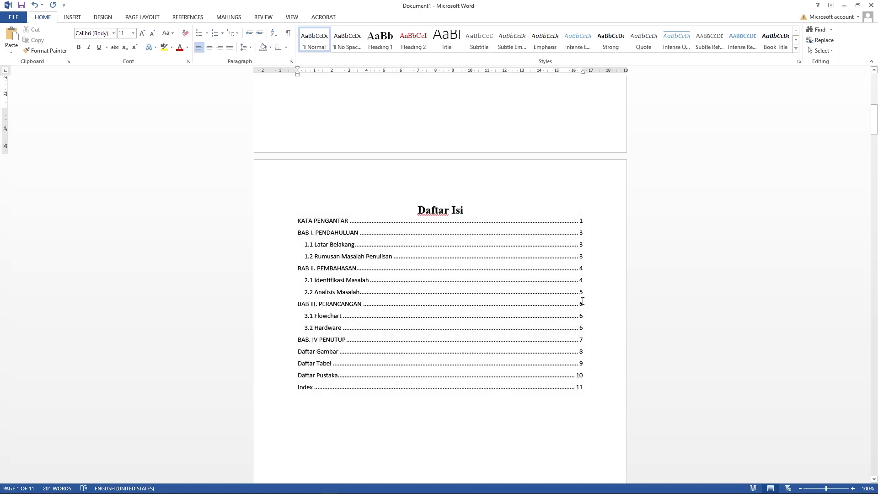
{"action": "scroll", "coordinate": [306, 306], "scroll_direction": "up", "scroll_amount": 20}
{"action": "scroll", "coordinate": [696, 218], "scroll_direction": "down", "scroll_amount": 20}
{"action": "left_click_drag", "start_coordinate": [876, 128], "coordinate": [877, 238]}
{"action": "scroll", "coordinate": [496, 239], "scroll_direction": "up", "scroll_amount": 20}
{"action": "scroll", "coordinate": [497, 239], "scroll_direction": "up", "scroll_amount": 15}
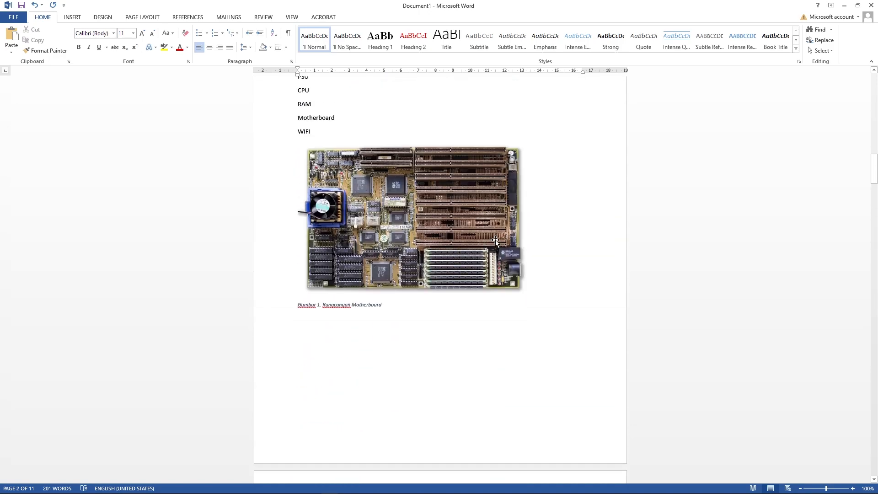